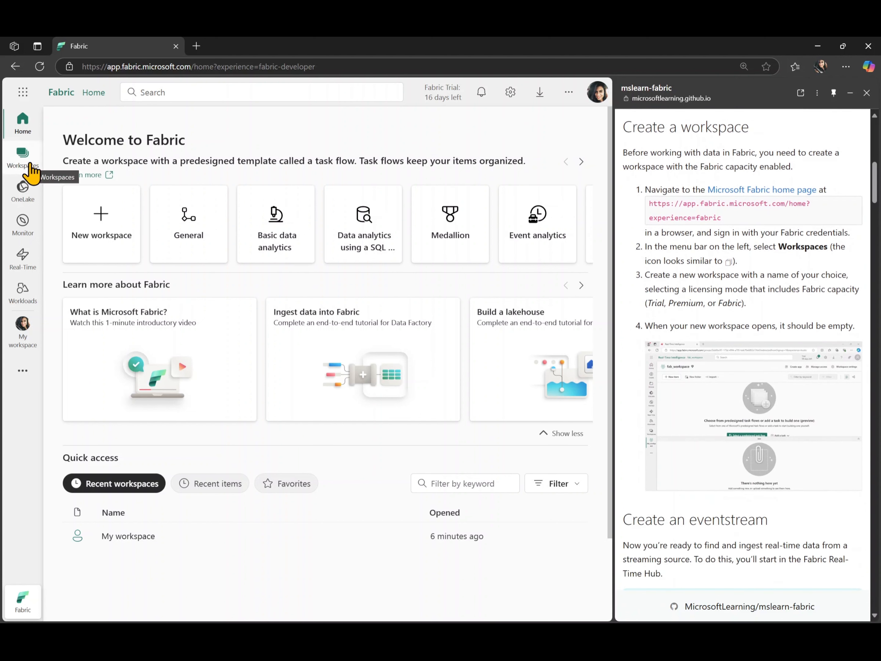
Create a workspace named dp700lab7 using the Trial license mode, and collapse its task flow area once it opens.
{"action": "left_click", "coordinate": [29, 171]}
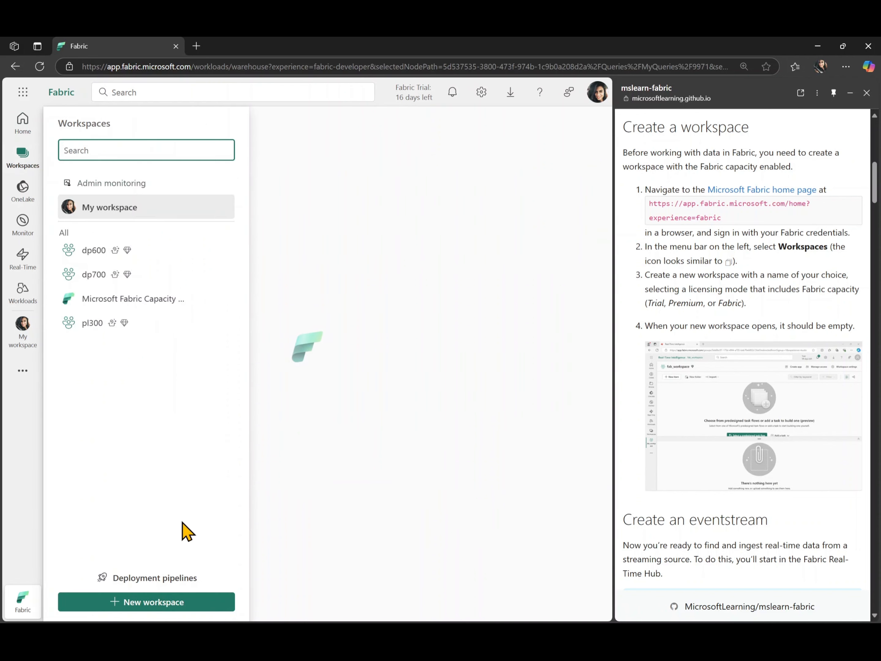
{"action": "left_click", "coordinate": [178, 602]}
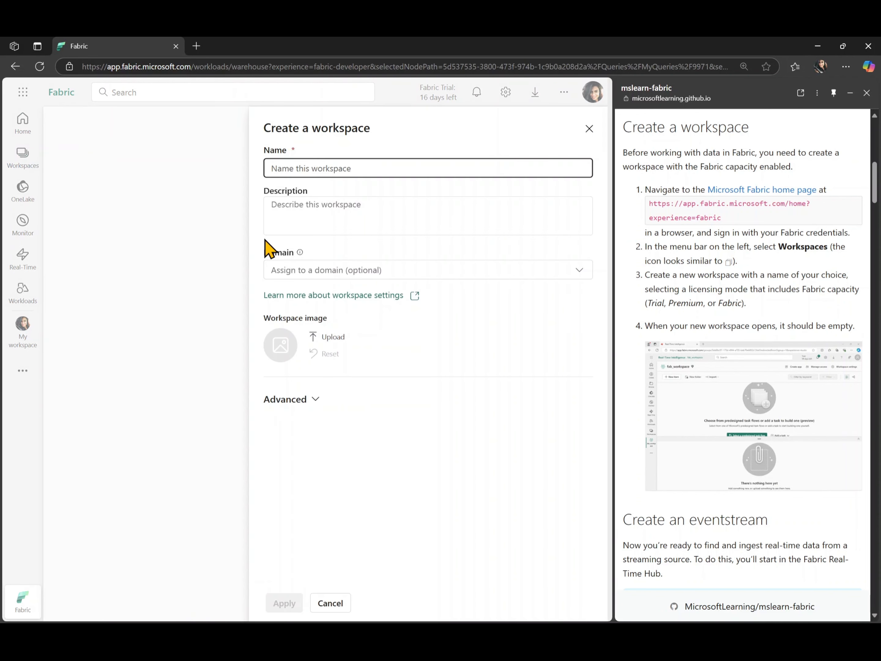
{"action": "type", "text": "d"}
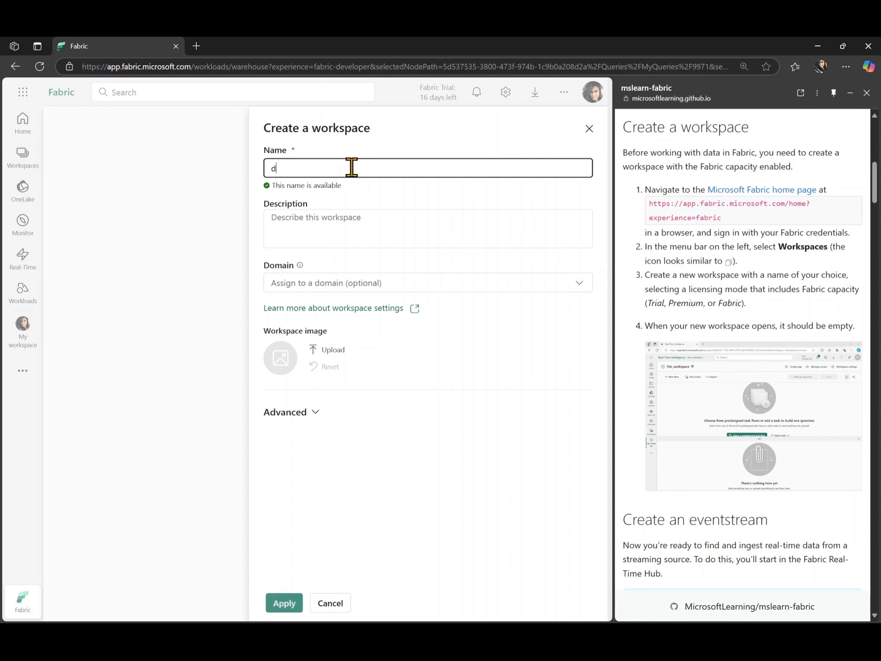
{"action": "type", "text": "p700l"}
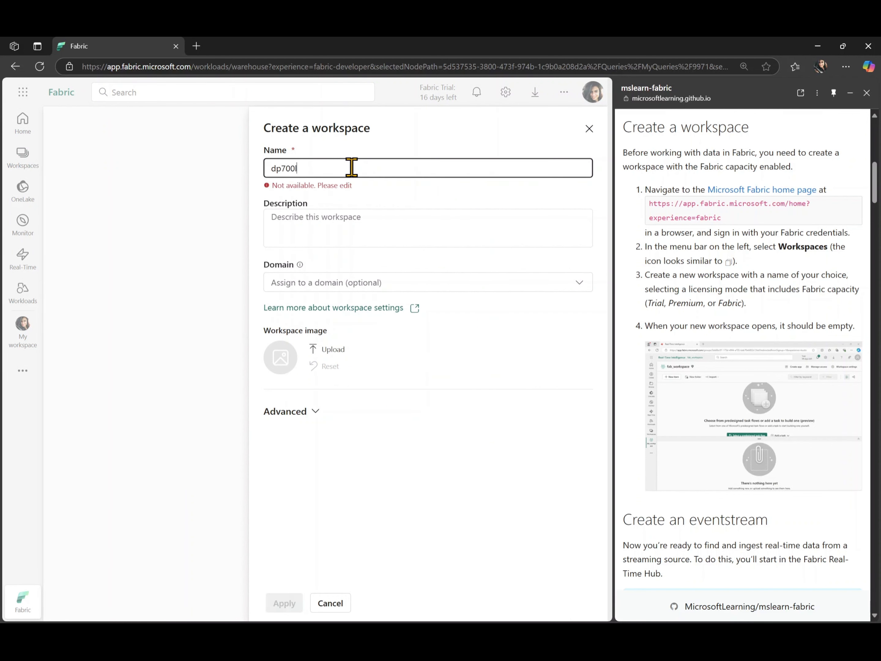
{"action": "type", "text": "ab7"}
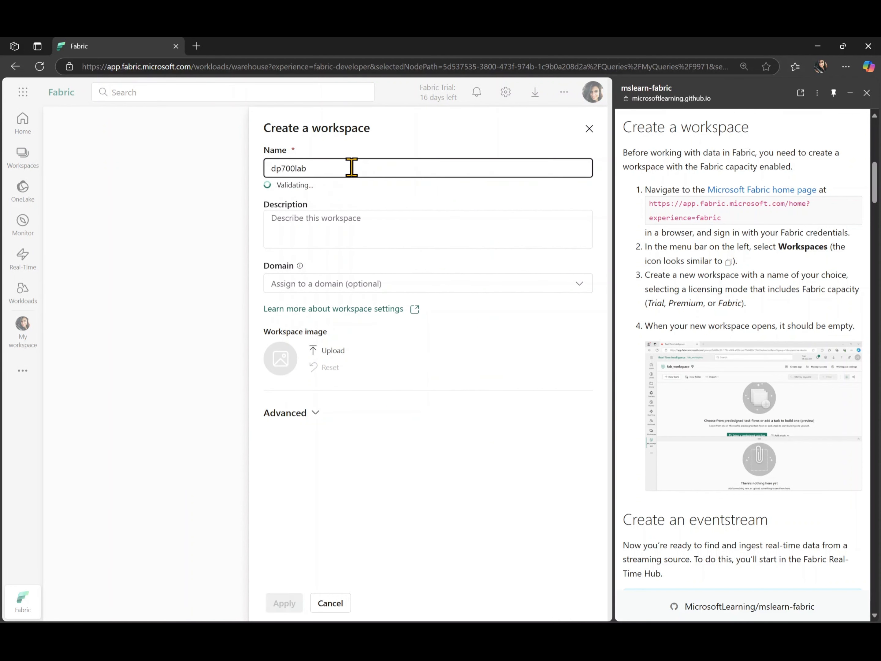
{"action": "left_click", "coordinate": [314, 416]}
{"action": "scroll", "coordinate": [308, 416], "scroll_direction": "down", "scroll_amount": 5}
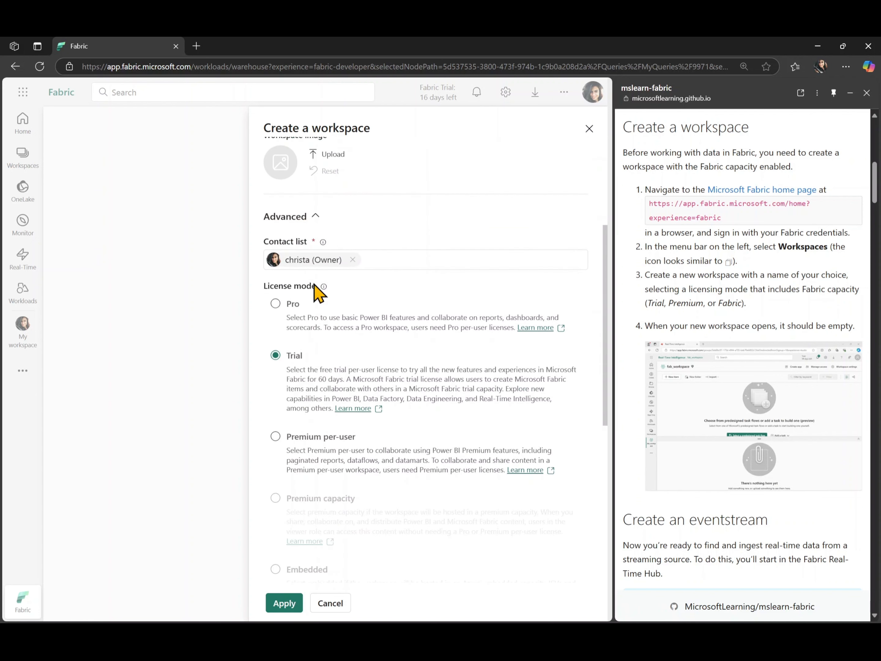
{"action": "scroll", "coordinate": [404, 374], "scroll_direction": "down", "scroll_amount": 4}
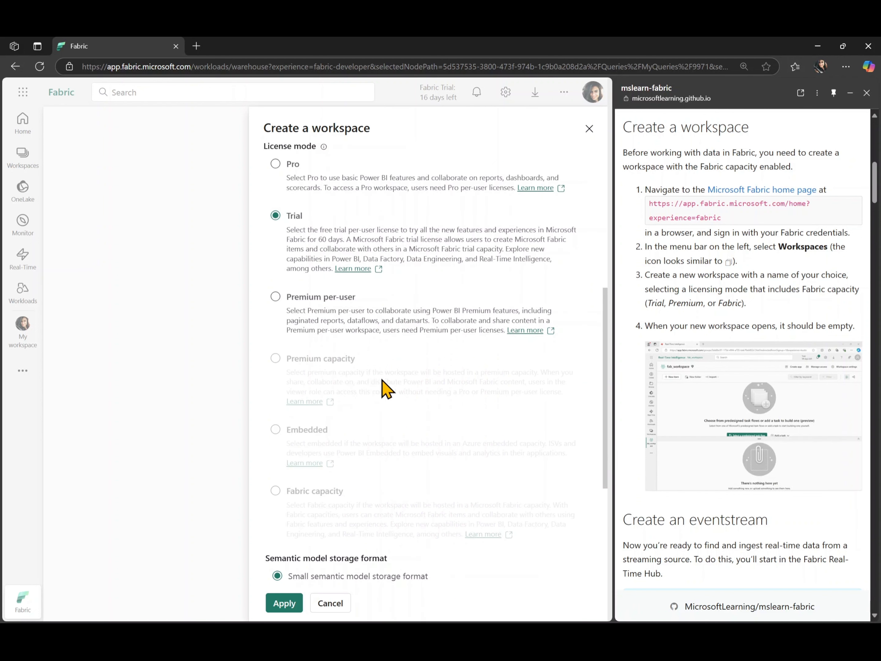
{"action": "scroll", "coordinate": [383, 388], "scroll_direction": "down", "scroll_amount": 3}
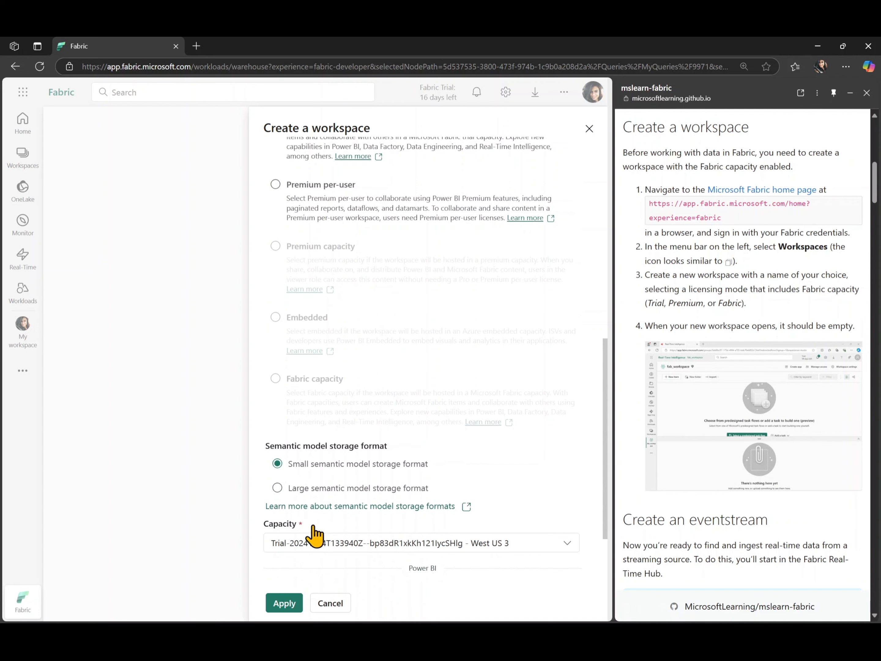
{"action": "left_click", "coordinate": [285, 604]}
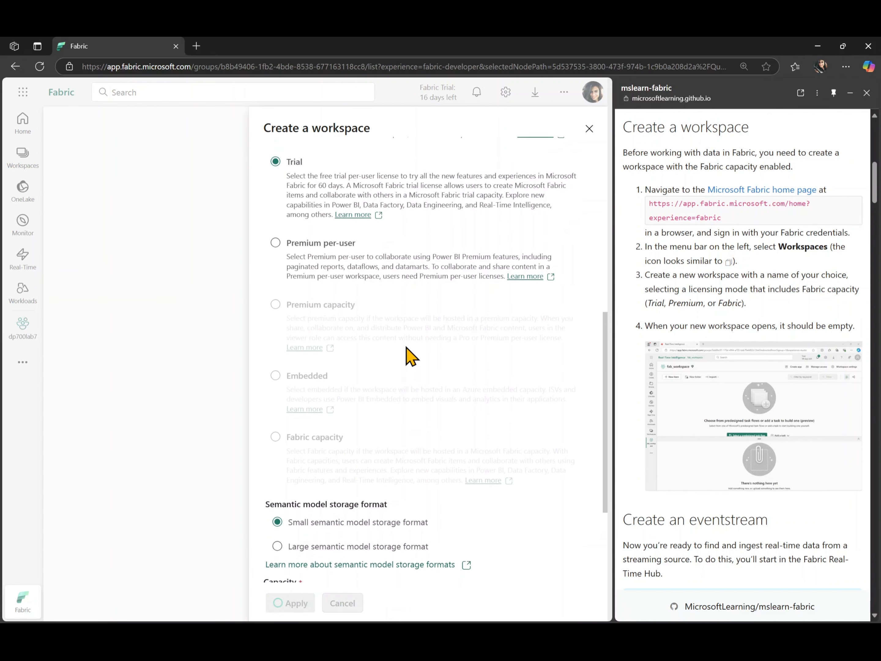
{"action": "left_click", "coordinate": [601, 411]}
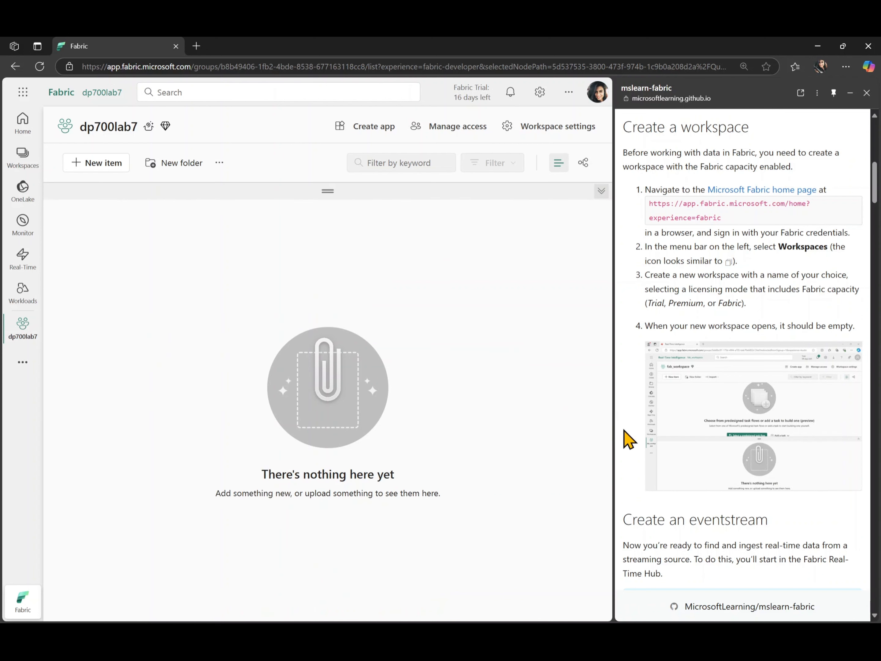
Follow the lab guide to the eventstream section, open the Real-Time hub and dismiss its welcome dialog.
{"action": "scroll", "coordinate": [627, 439], "scroll_direction": "down", "scroll_amount": 2}
{"action": "scroll", "coordinate": [628, 439], "scroll_direction": "down", "scroll_amount": 2}
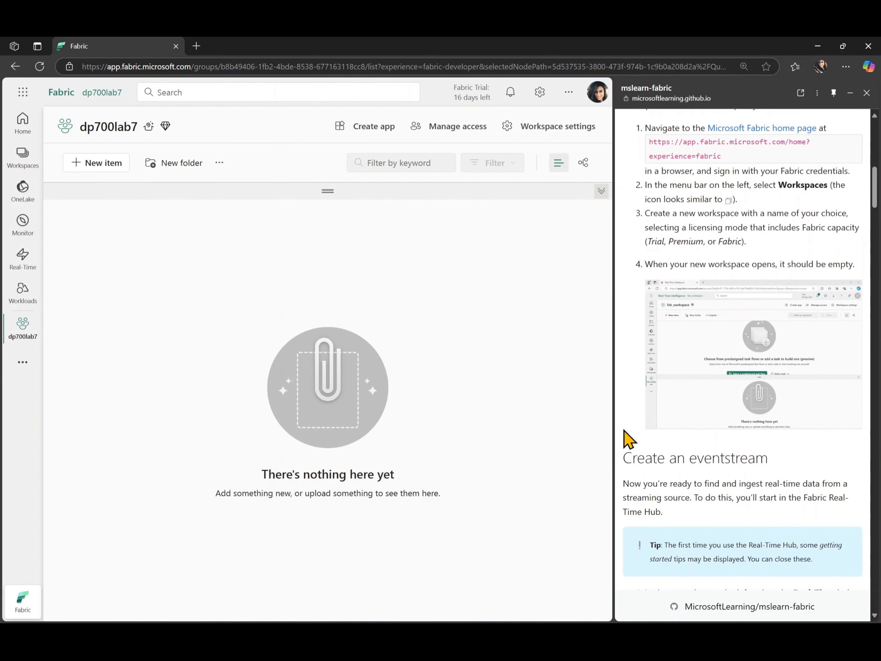
{"action": "scroll", "coordinate": [629, 440], "scroll_direction": "down", "scroll_amount": 8}
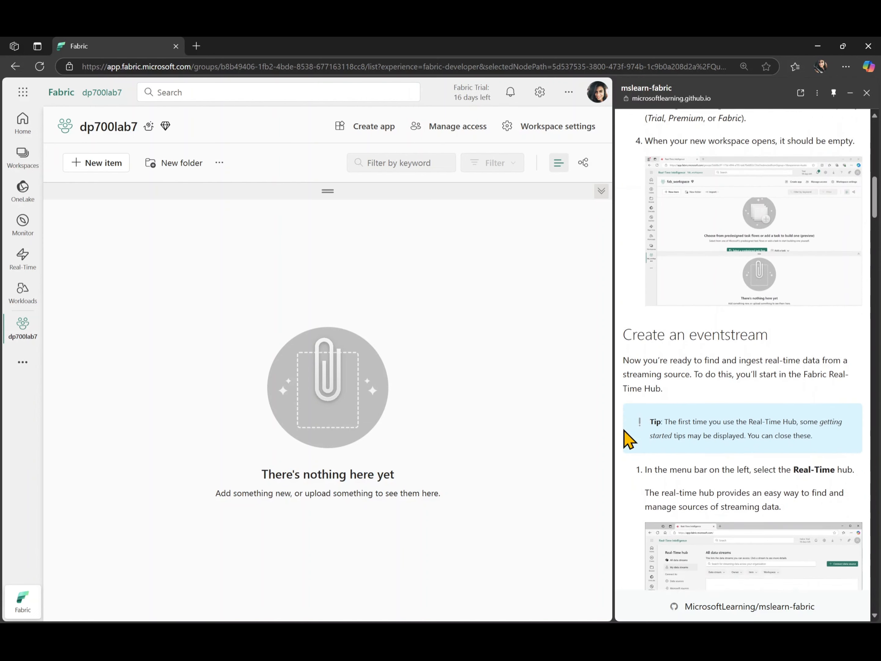
{"action": "scroll", "coordinate": [627, 439], "scroll_direction": "down", "scroll_amount": 2}
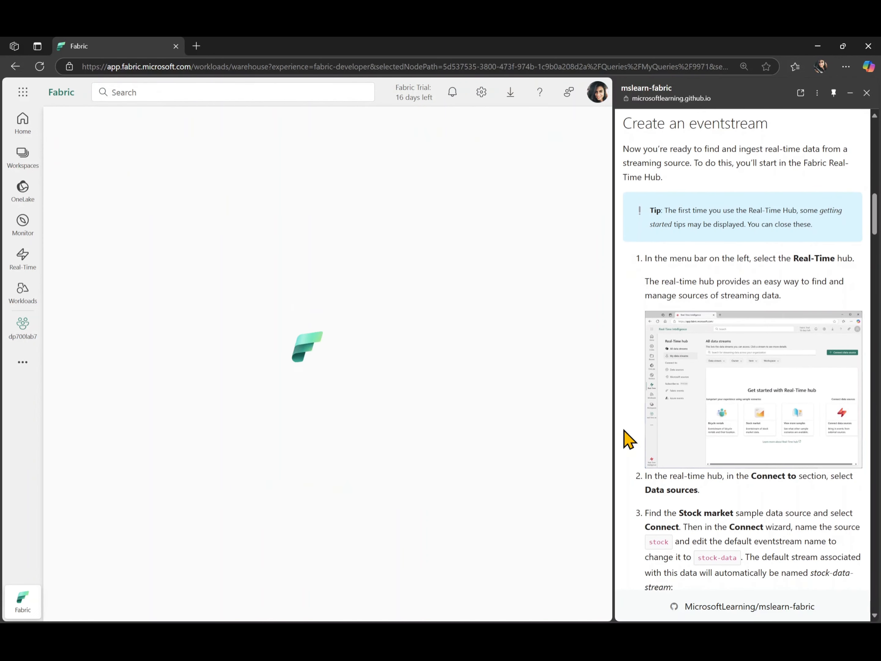
{"action": "left_click", "coordinate": [21, 338]}
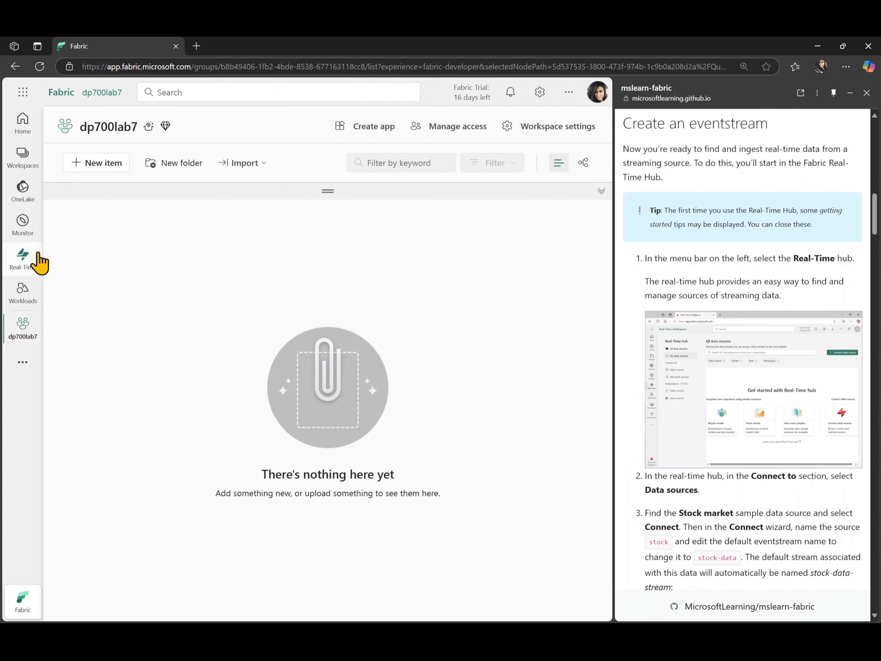
{"action": "left_click", "coordinate": [21, 267]}
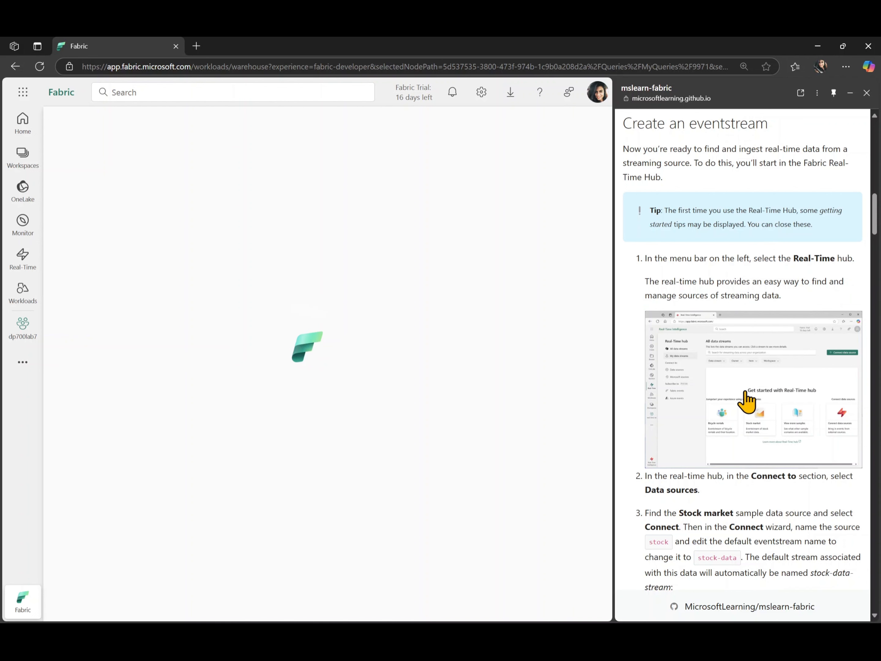
{"action": "scroll", "coordinate": [745, 402], "scroll_direction": "down", "scroll_amount": 3}
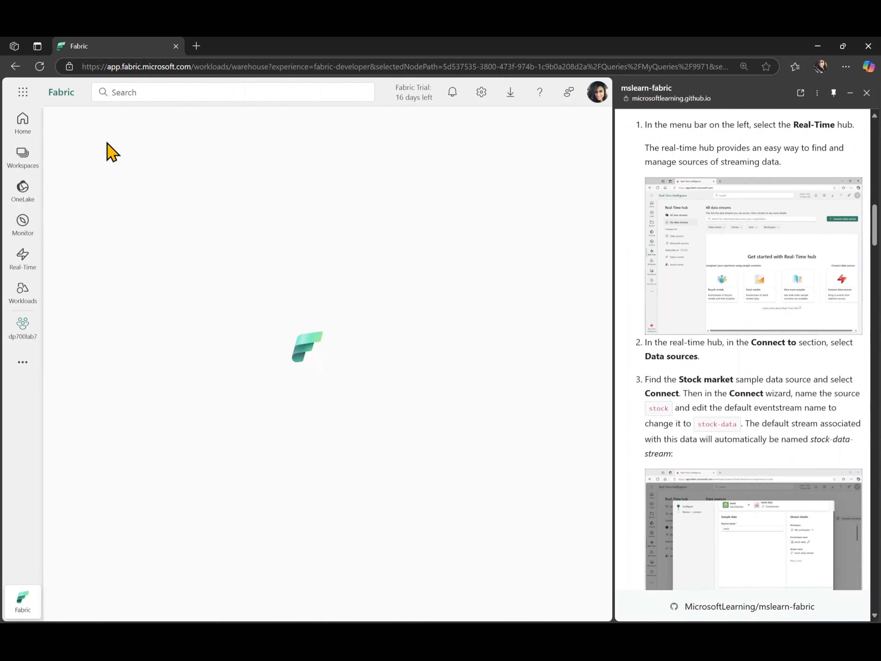
{"action": "left_click", "coordinate": [31, 260]}
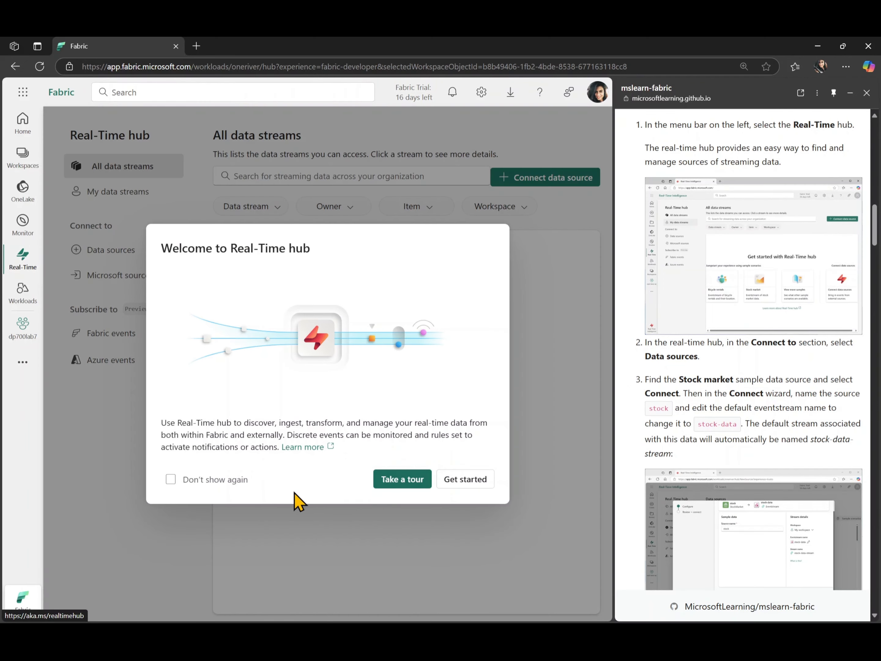
{"action": "left_click", "coordinate": [475, 483]}
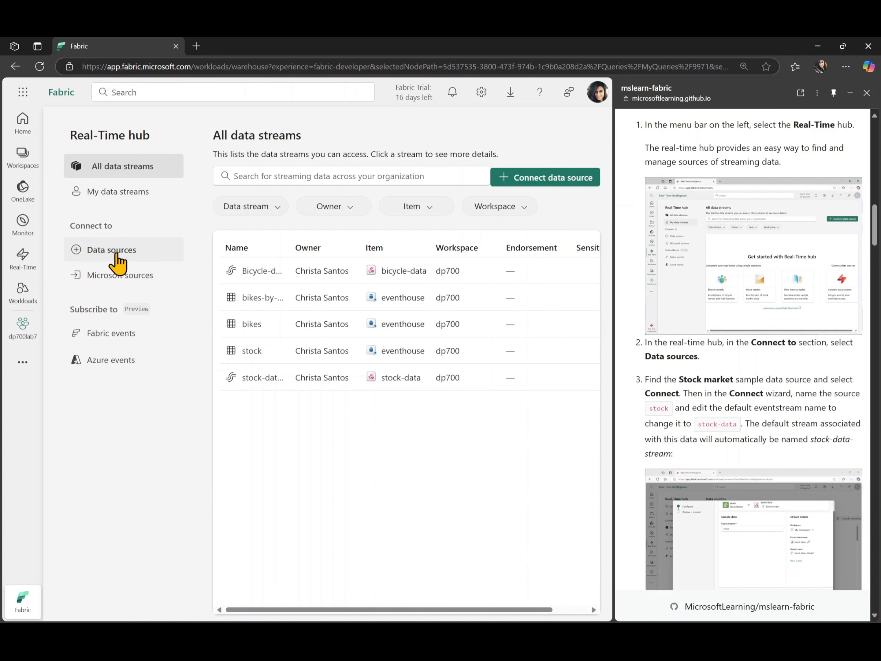
Start connecting the Stock market sample scenario from the Real-Time hub's data sources.
{"action": "left_click", "coordinate": [116, 255]}
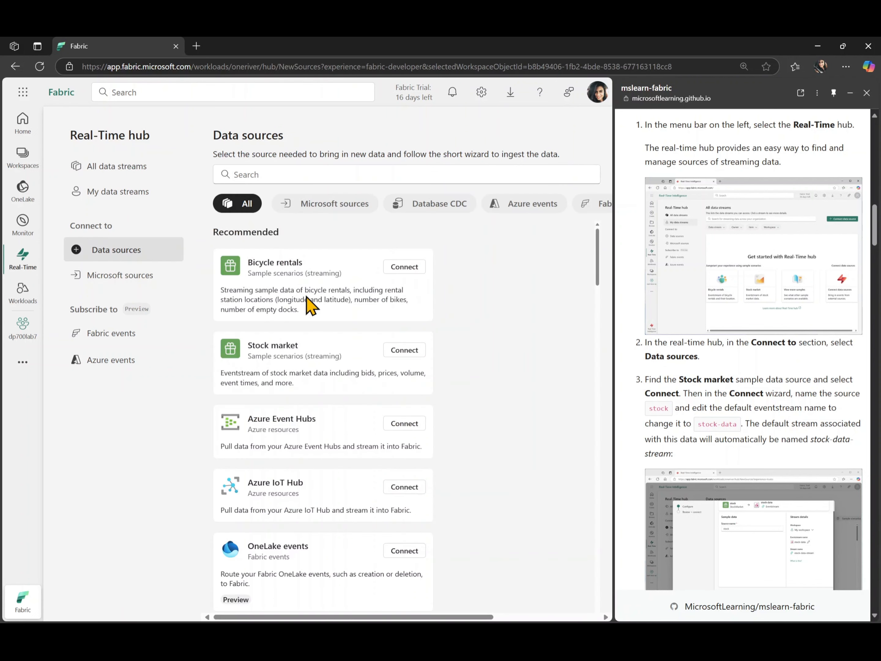
{"action": "scroll", "coordinate": [328, 456], "scroll_direction": "down", "scroll_amount": 4}
{"action": "scroll", "coordinate": [328, 457], "scroll_direction": "up", "scroll_amount": 3}
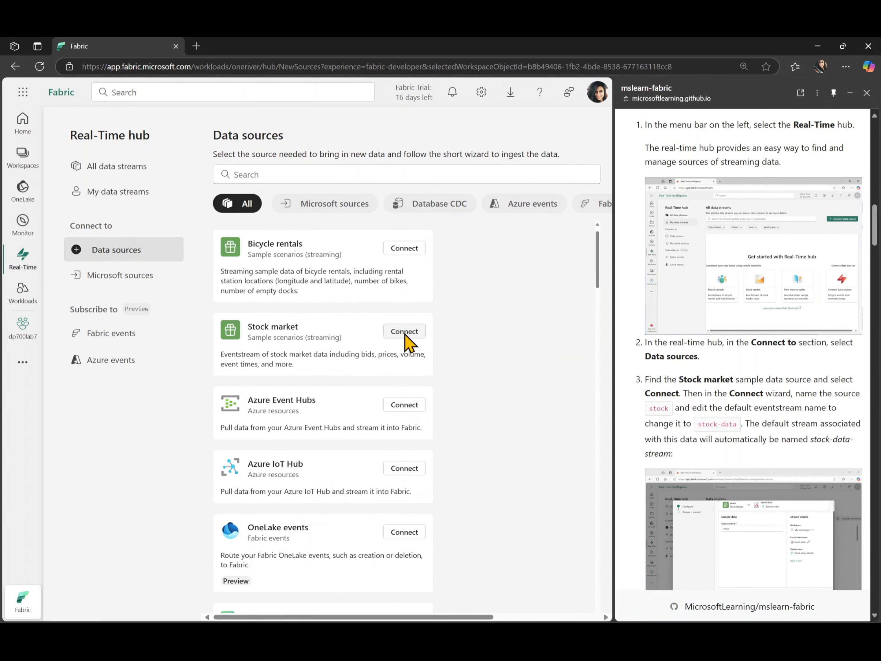
{"action": "left_click", "coordinate": [405, 332]}
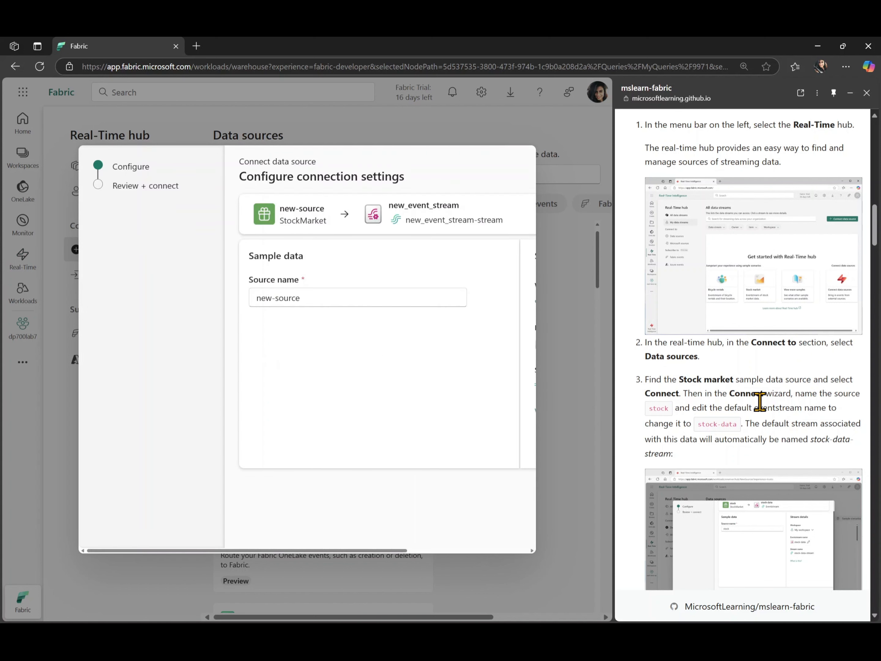
Widen the wizard's side of the window and set the source name to stock, copied from the lab guide.
{"action": "scroll", "coordinate": [759, 401], "scroll_direction": "down", "scroll_amount": 2}
{"action": "double_click", "coordinate": [657, 339]}
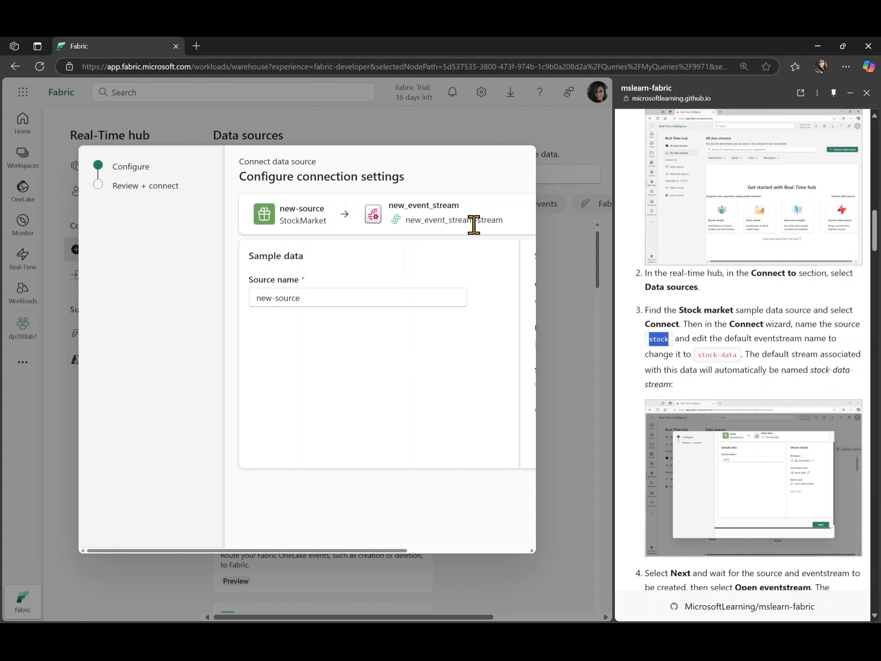
{"action": "left_click_drag", "start_coordinate": [615, 239], "coordinate": [693, 239]}
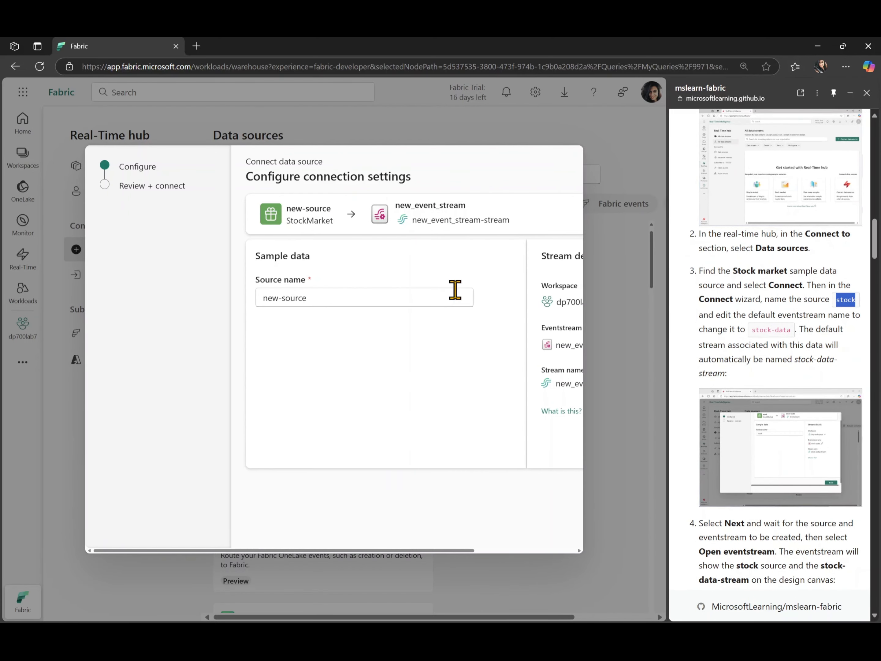
{"action": "triple_click", "coordinate": [396, 300]}
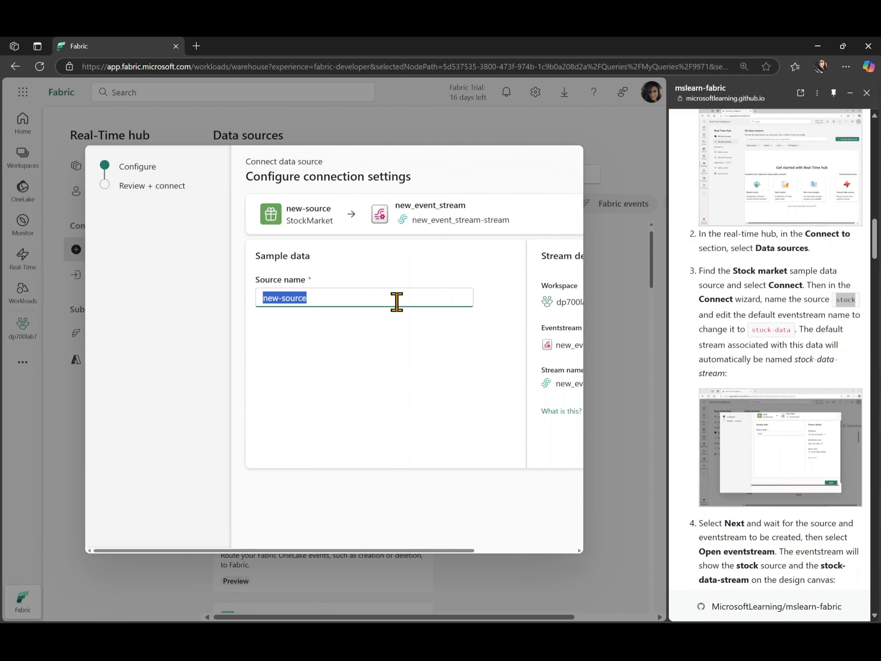
{"action": "triple_click", "coordinate": [843, 301]}
{"action": "double_click", "coordinate": [843, 300]}
{"action": "key", "text": "ctrl+c"}
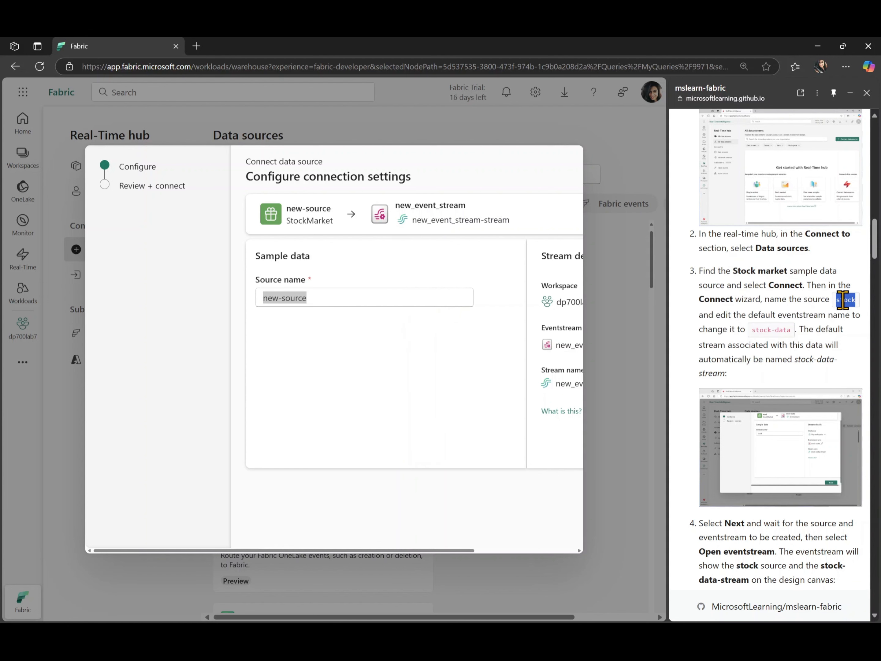
{"action": "left_click", "coordinate": [367, 306]}
{"action": "left_click", "coordinate": [367, 306]}
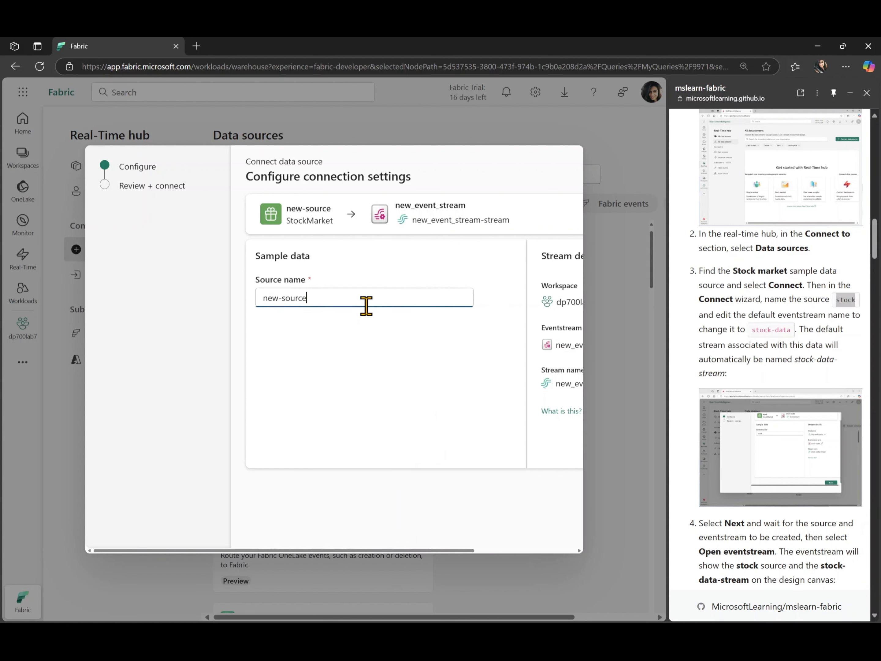
{"action": "key", "text": "ctrl+a"}
{"action": "key", "text": "ctrl+v"}
Rename the eventstream in the stream details to stock-data, copying the name from the lab guide.
{"action": "scroll", "coordinate": [380, 428], "scroll_direction": "right", "scroll_amount": 3}
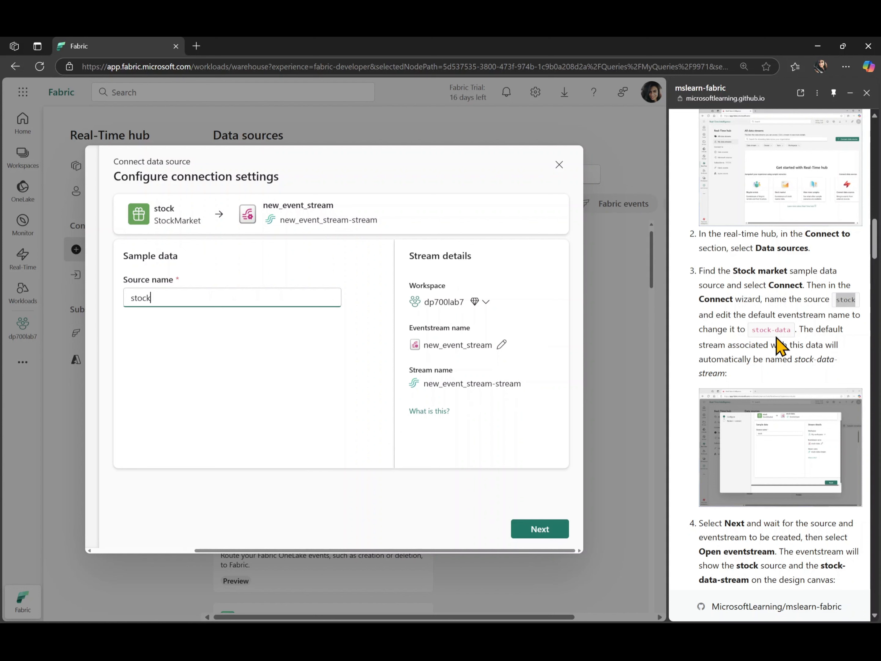
{"action": "left_click_drag", "start_coordinate": [792, 333], "coordinate": [761, 332]}
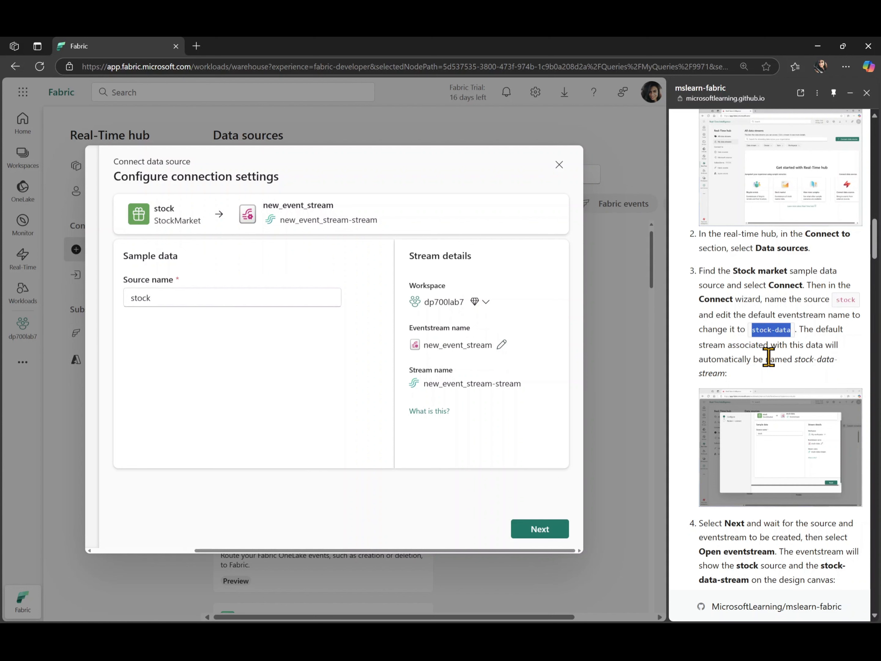
{"action": "left_click", "coordinate": [502, 344]}
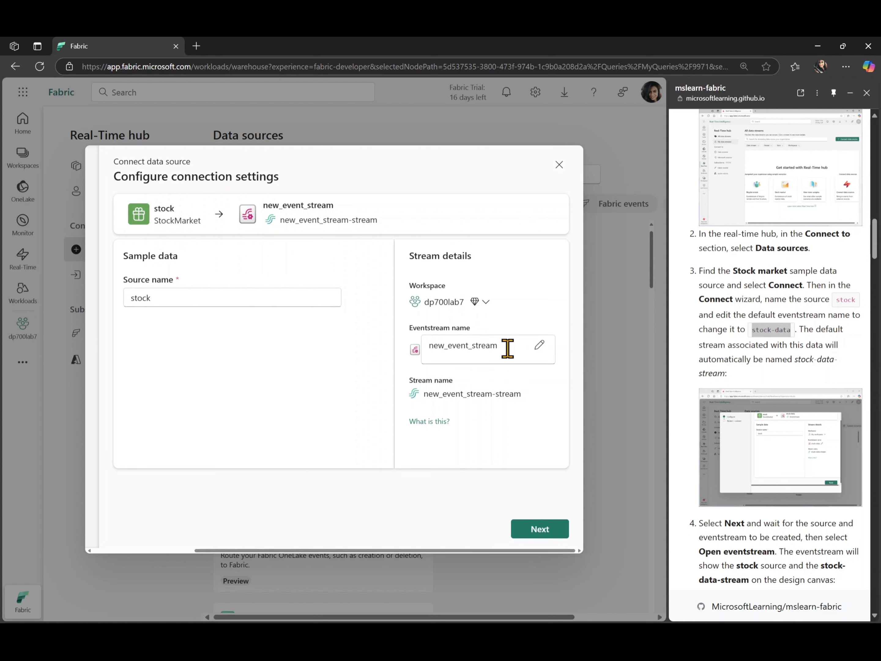
{"action": "double_click", "coordinate": [488, 345]}
{"action": "type", "text": "stock-data"}
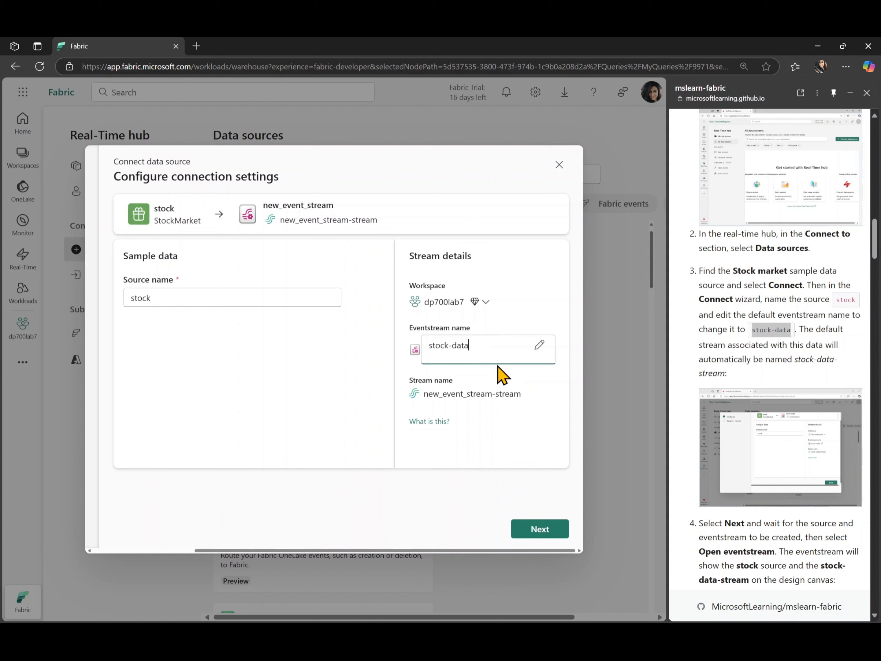
{"action": "left_click", "coordinate": [522, 417]}
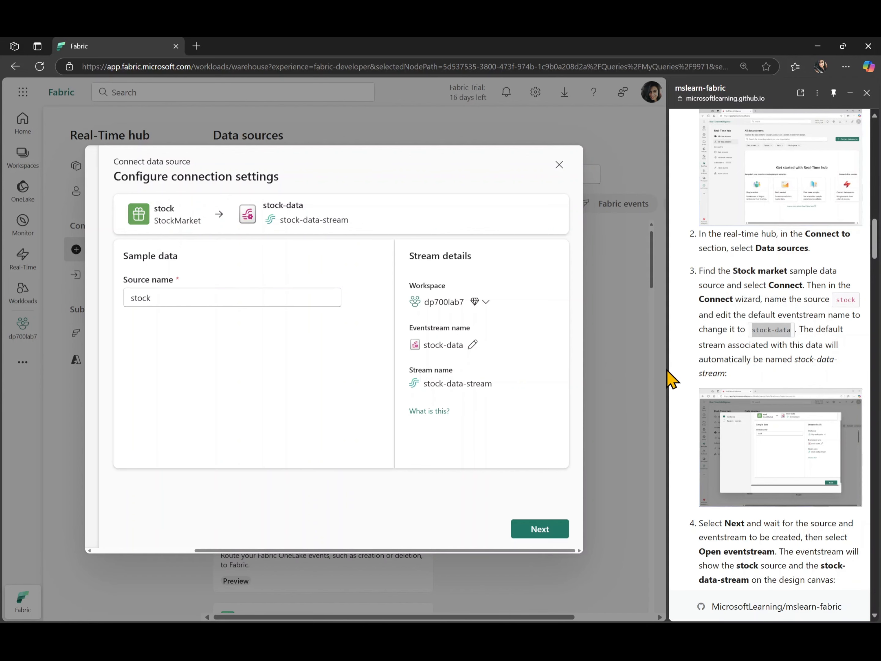
Widen the lab guide's side of the window, proceed to the connection review and connect the stock source to the stock-data eventstream.
{"action": "left_click_drag", "start_coordinate": [670, 370], "coordinate": [611, 378]}
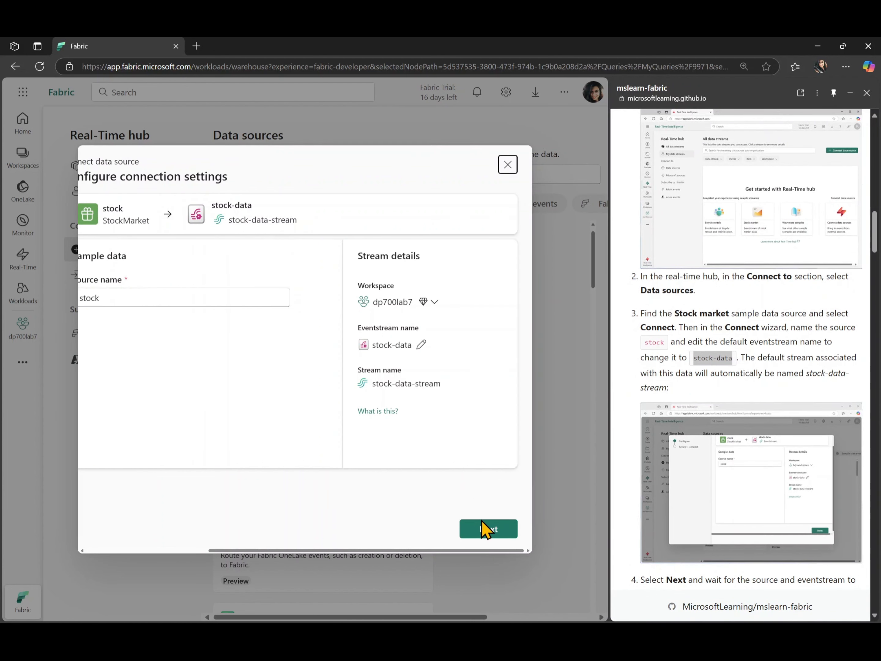
{"action": "left_click", "coordinate": [486, 528]}
{"action": "left_click", "coordinate": [482, 530]}
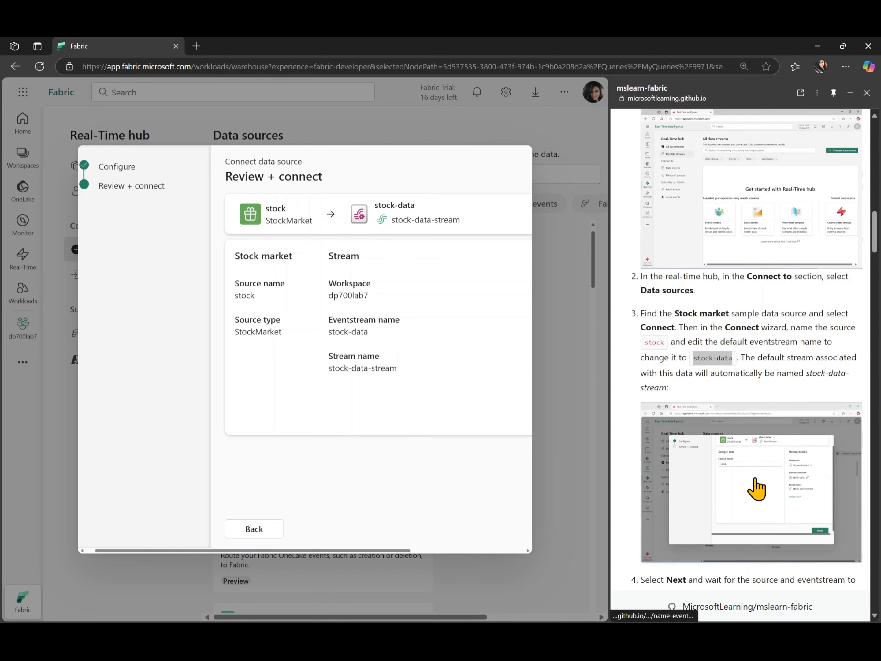
{"action": "scroll", "coordinate": [757, 486], "scroll_direction": "down", "scroll_amount": 5}
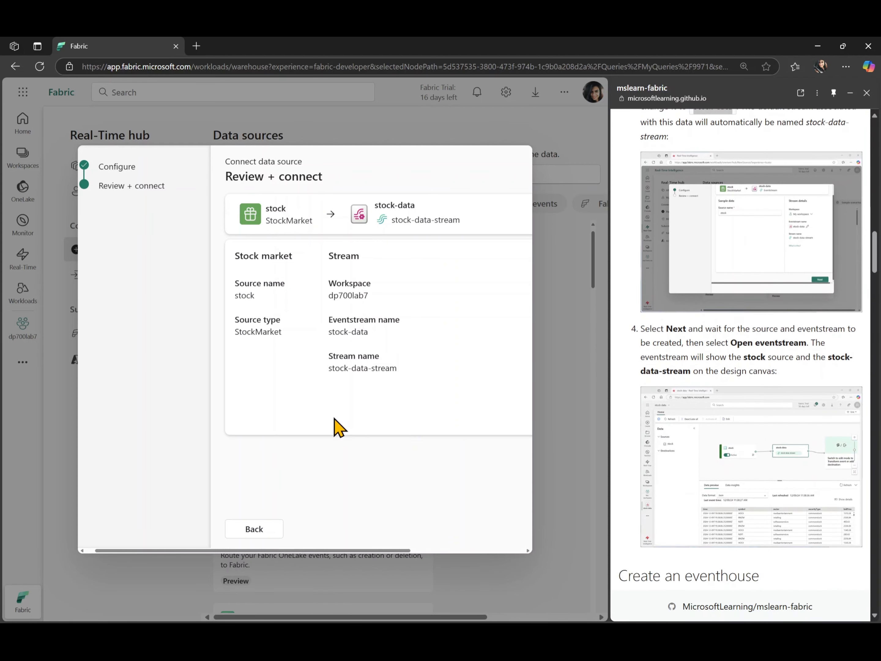
{"action": "scroll", "coordinate": [416, 484], "scroll_direction": "right", "scroll_amount": 5}
{"action": "scroll", "coordinate": [416, 484], "scroll_direction": "left", "scroll_amount": 5}
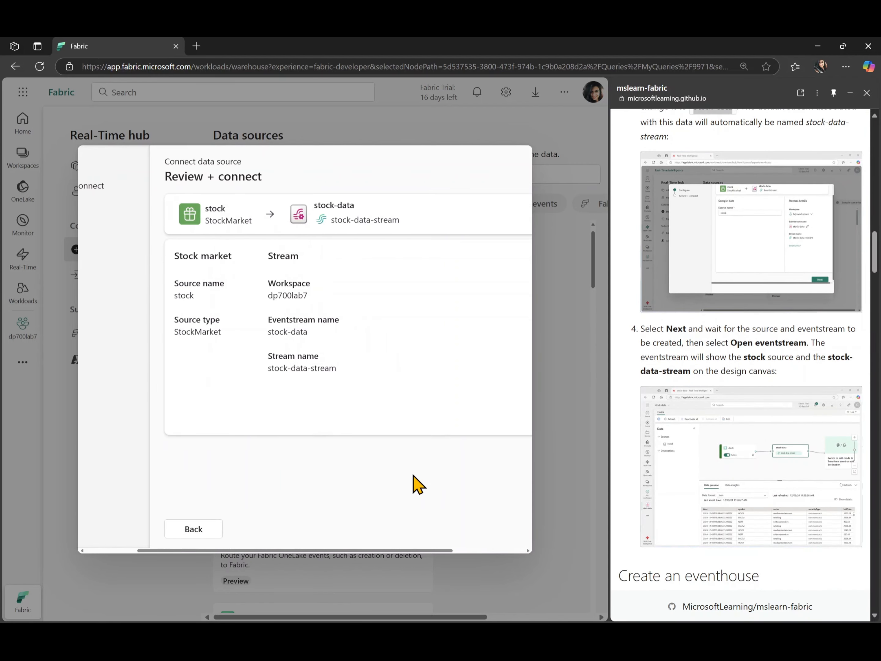
{"action": "scroll", "coordinate": [414, 476], "scroll_direction": "right", "scroll_amount": 5}
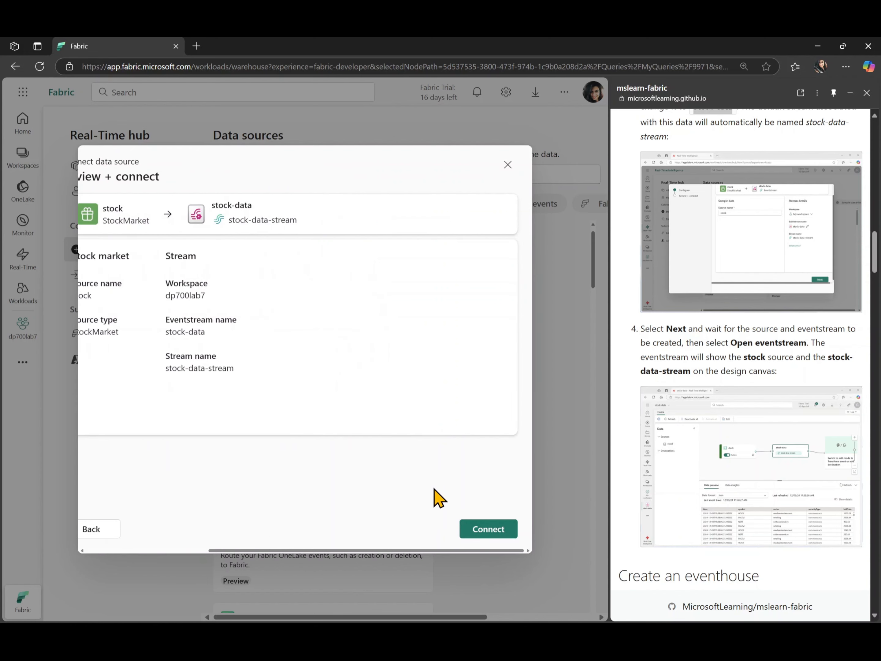
{"action": "left_click", "coordinate": [498, 529]}
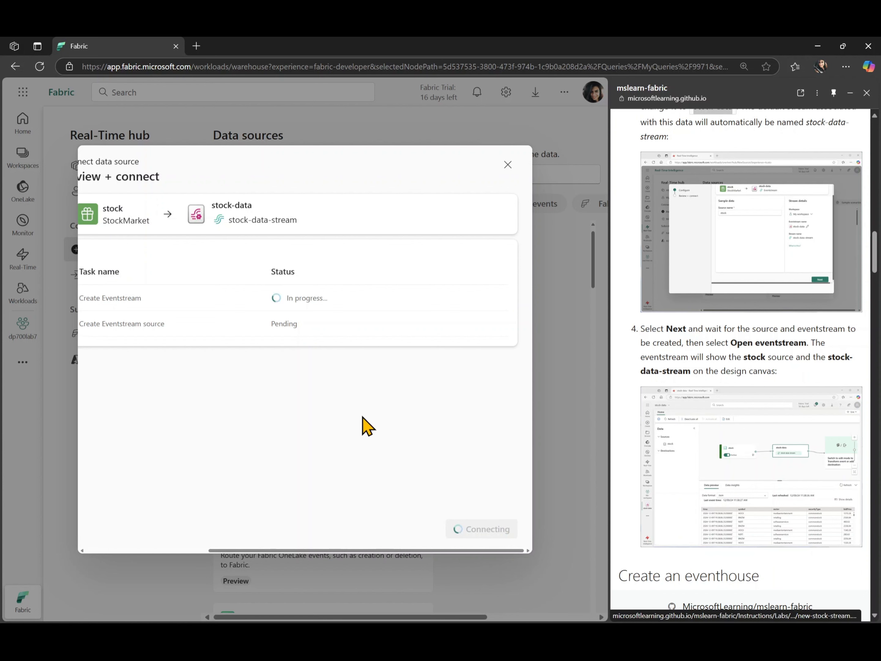
Open the newly created stock-data eventstream, checking the lab guide's step 4.
{"action": "scroll", "coordinate": [364, 424], "scroll_direction": "left", "scroll_amount": 2}
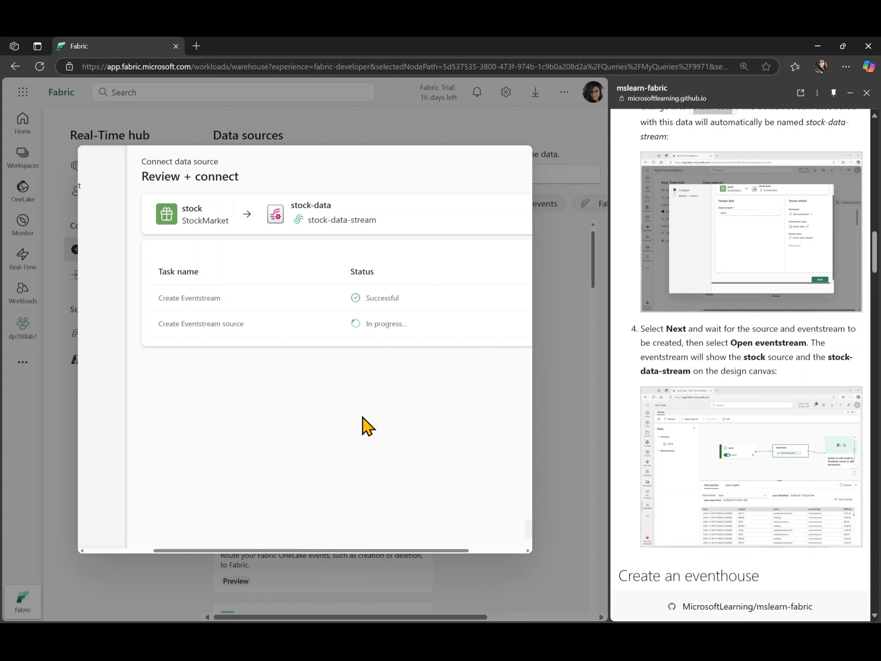
{"action": "scroll", "coordinate": [761, 390], "scroll_direction": "up", "scroll_amount": 2}
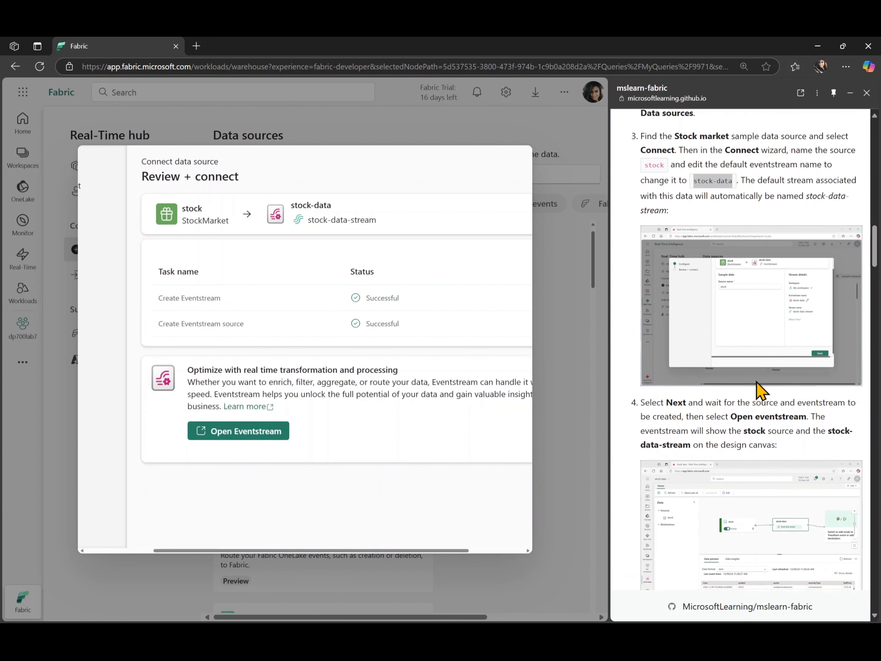
{"action": "scroll", "coordinate": [761, 390], "scroll_direction": "down", "scroll_amount": 1}
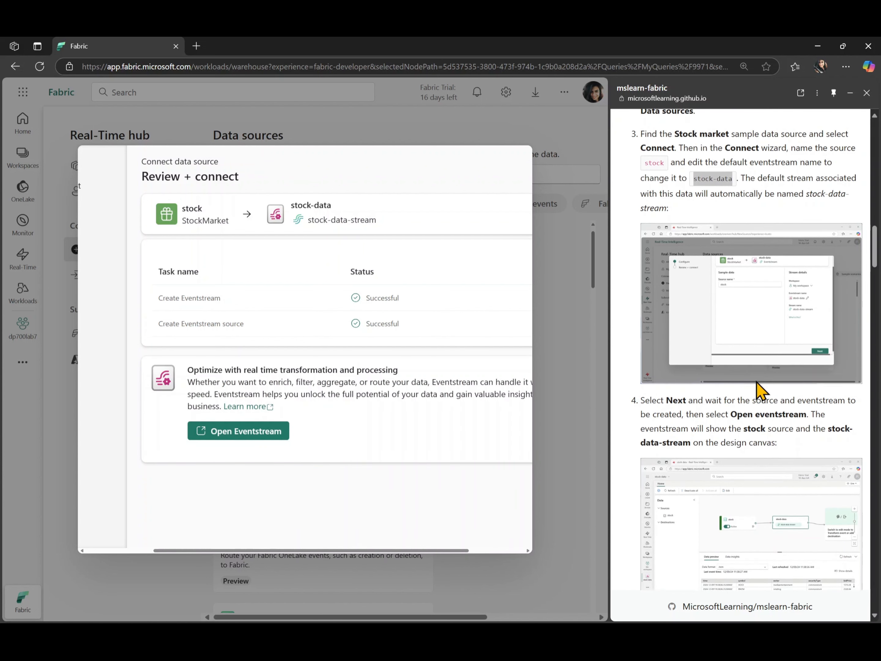
{"action": "scroll", "coordinate": [761, 390], "scroll_direction": "down", "scroll_amount": 3}
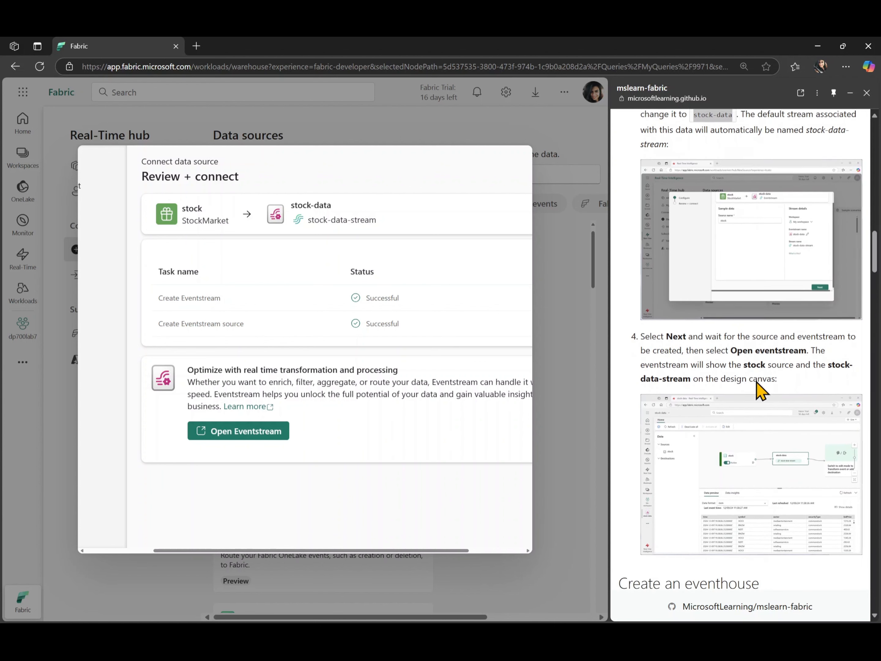
{"action": "left_click", "coordinate": [230, 431]}
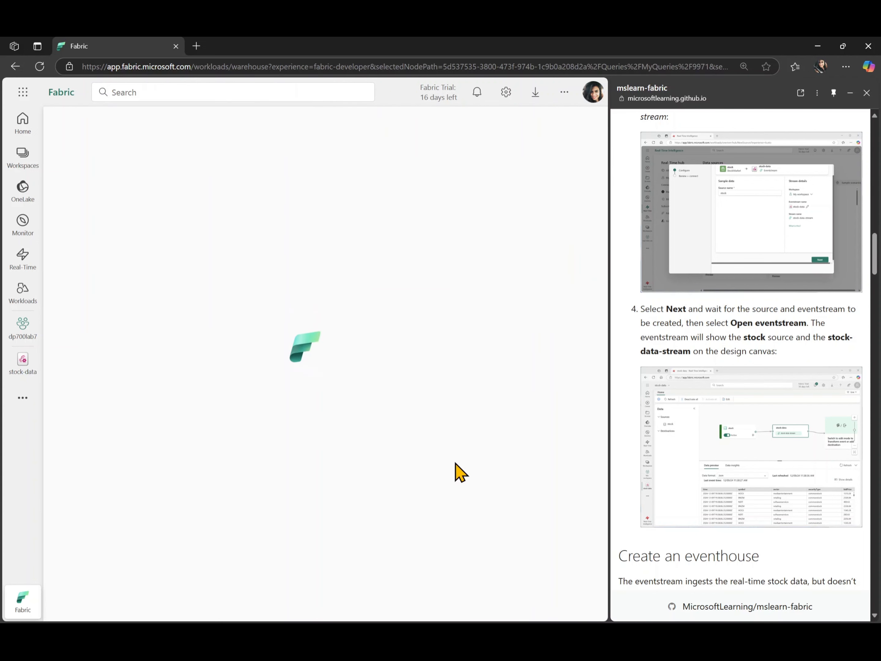
{"action": "left_click", "coordinate": [21, 372]}
{"action": "left_click", "coordinate": [23, 362]}
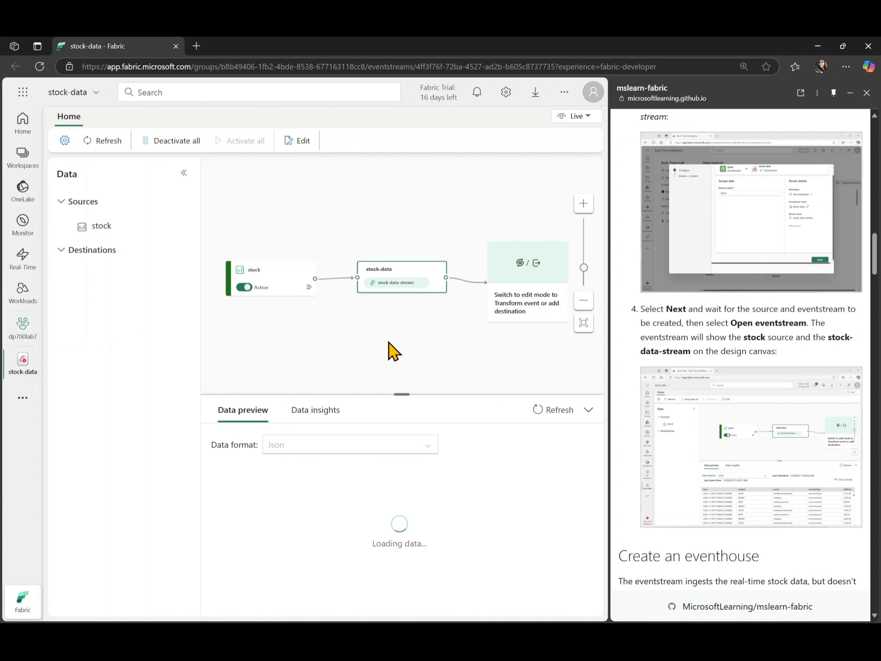
Examine the stock source and stock-data-stream on the eventstream canvas, and read the lab guide's section on creating an eventhouse.
{"action": "scroll", "coordinate": [394, 351], "scroll_direction": "down", "scroll_amount": 1}
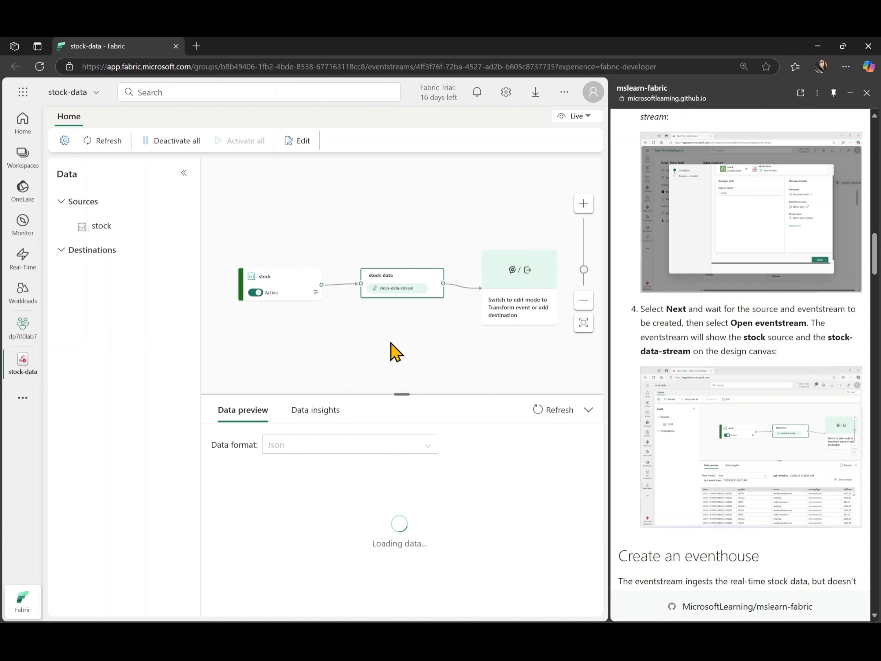
{"action": "scroll", "coordinate": [391, 343], "scroll_direction": "up", "scroll_amount": 1}
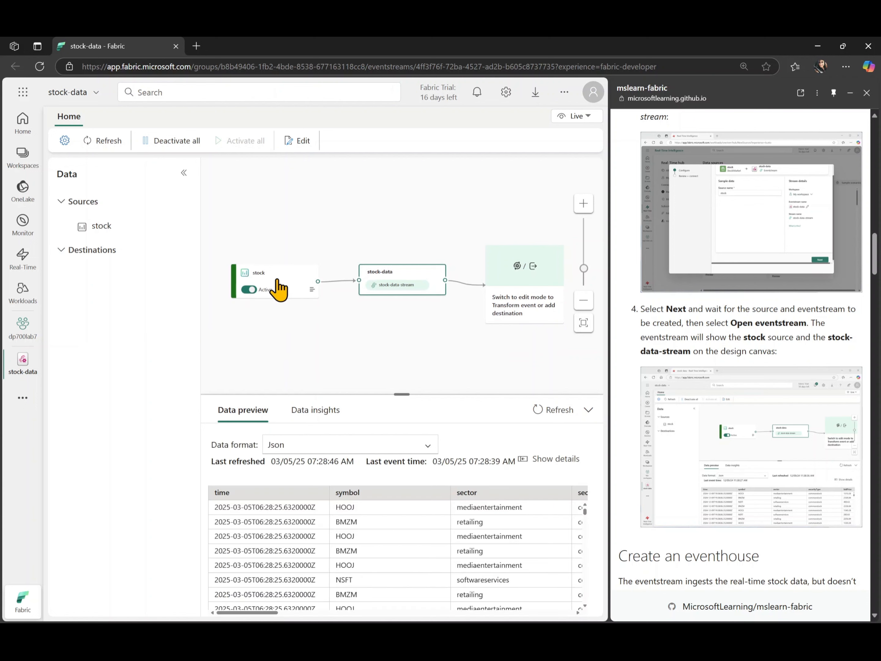
{"action": "scroll", "coordinate": [403, 531], "scroll_direction": "down", "scroll_amount": 3}
{"action": "scroll", "coordinate": [403, 531], "scroll_direction": "up", "scroll_amount": 3}
{"action": "scroll", "coordinate": [632, 428], "scroll_direction": "down", "scroll_amount": 3}
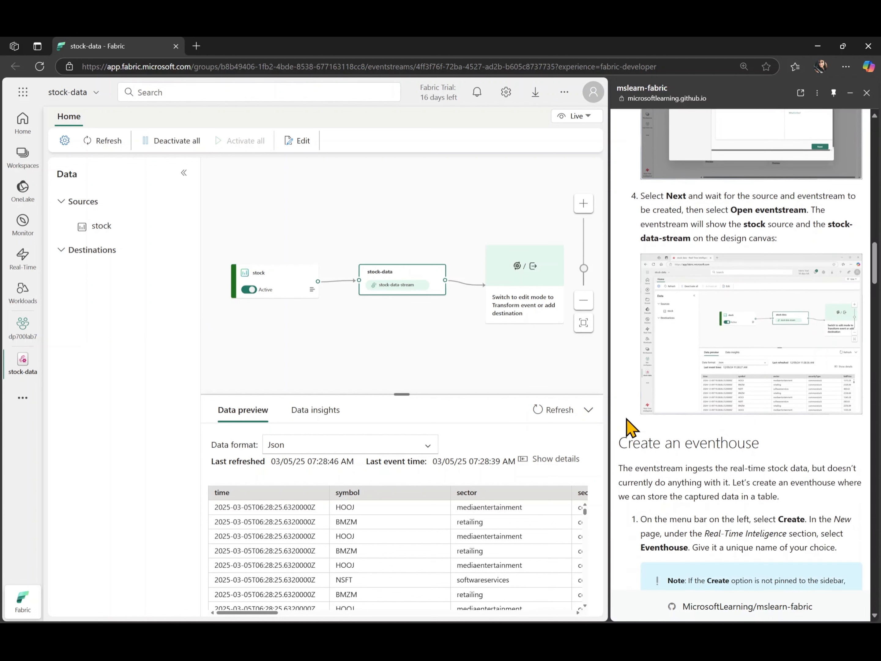
{"action": "scroll", "coordinate": [631, 427], "scroll_direction": "down", "scroll_amount": 1}
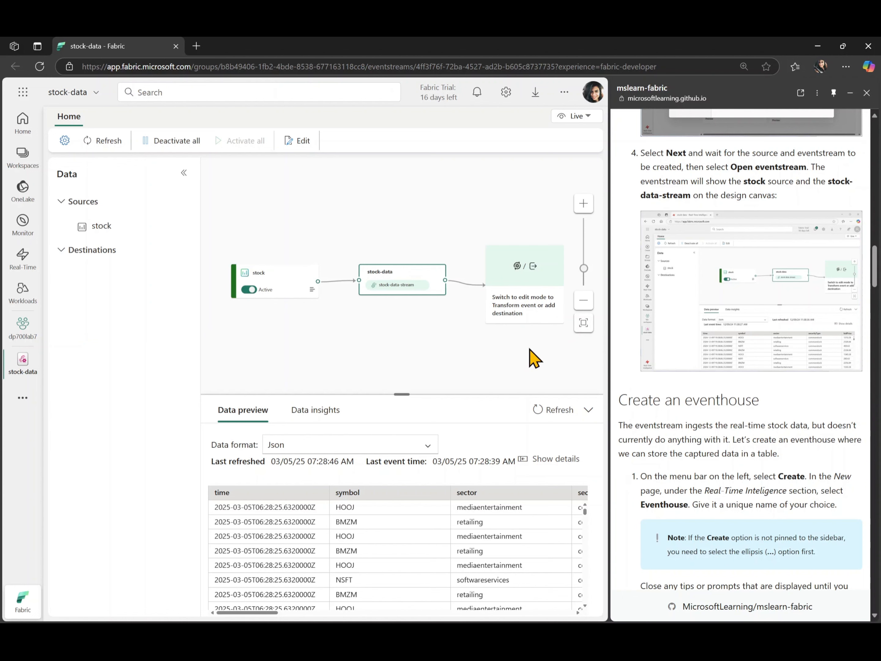
{"action": "scroll", "coordinate": [645, 380], "scroll_direction": "down", "scroll_amount": 5}
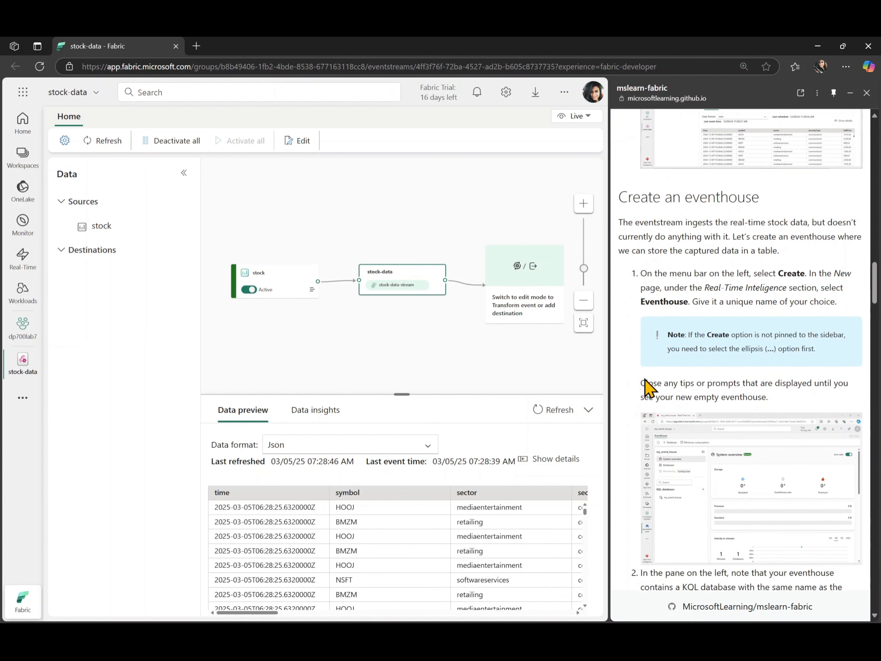
{"action": "scroll", "coordinate": [647, 386], "scroll_direction": "down", "scroll_amount": 2}
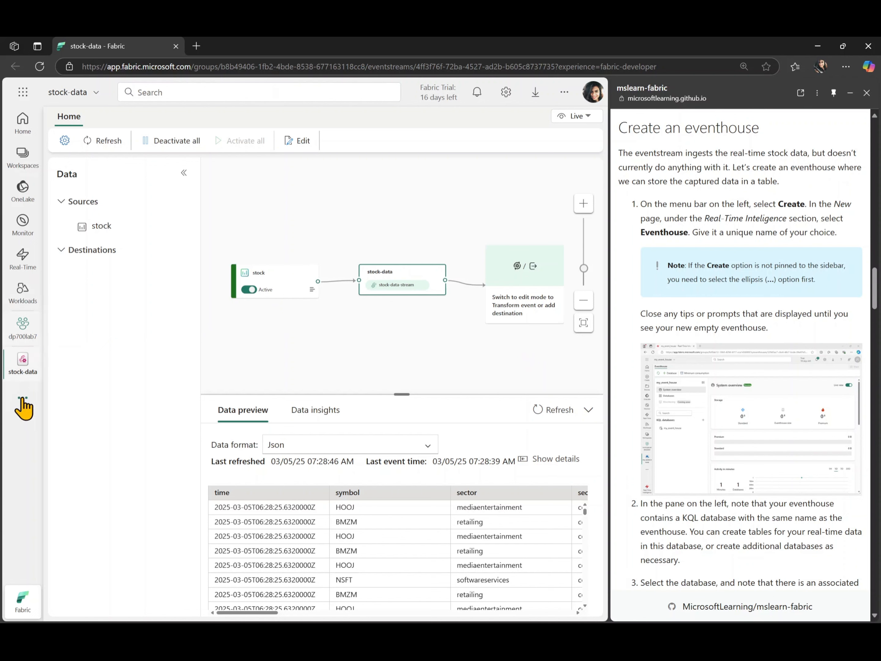
Return to the dp700lab7 workspace and start a new Eventhouse item from the data storage options.
{"action": "left_click", "coordinate": [25, 330]}
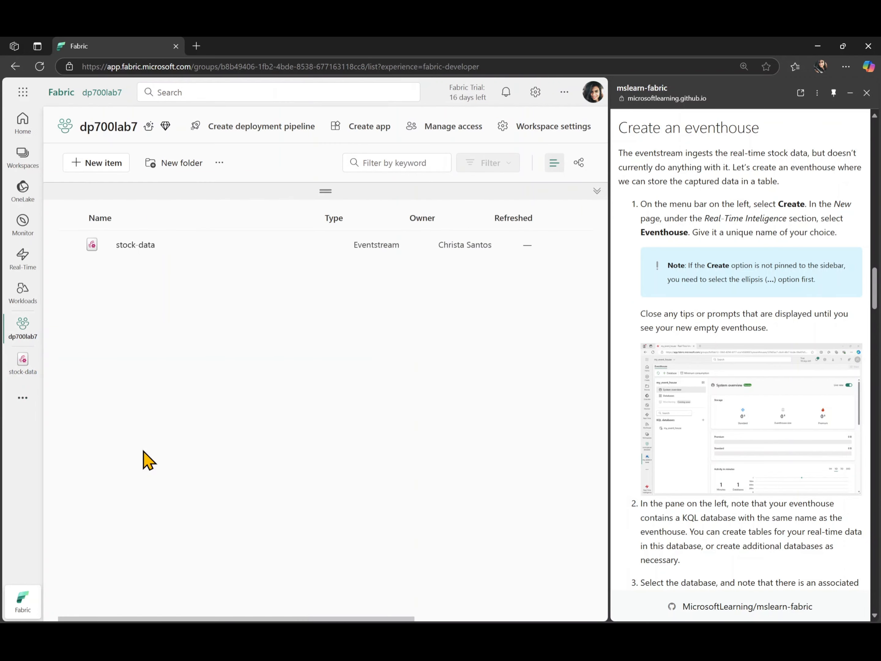
{"action": "left_click", "coordinate": [111, 173]}
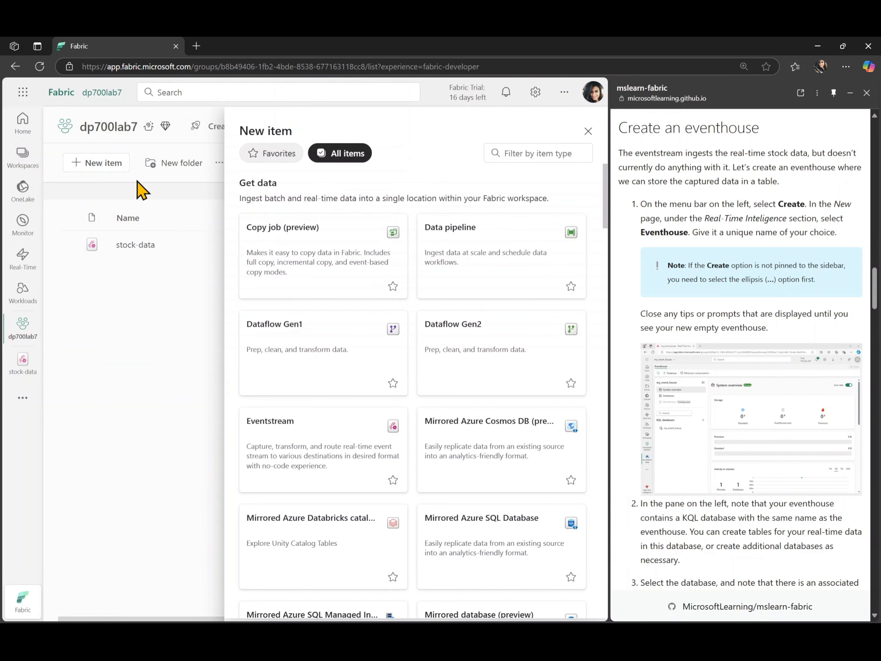
{"action": "scroll", "coordinate": [467, 374], "scroll_direction": "down", "scroll_amount": 3}
{"action": "scroll", "coordinate": [466, 374], "scroll_direction": "down", "scroll_amount": 10}
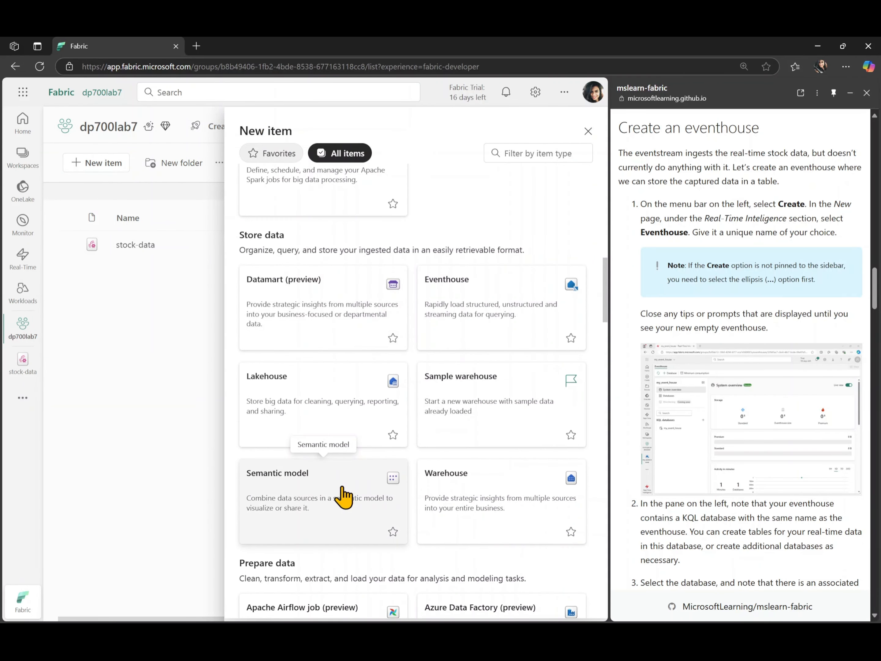
{"action": "scroll", "coordinate": [344, 496], "scroll_direction": "down", "scroll_amount": 1}
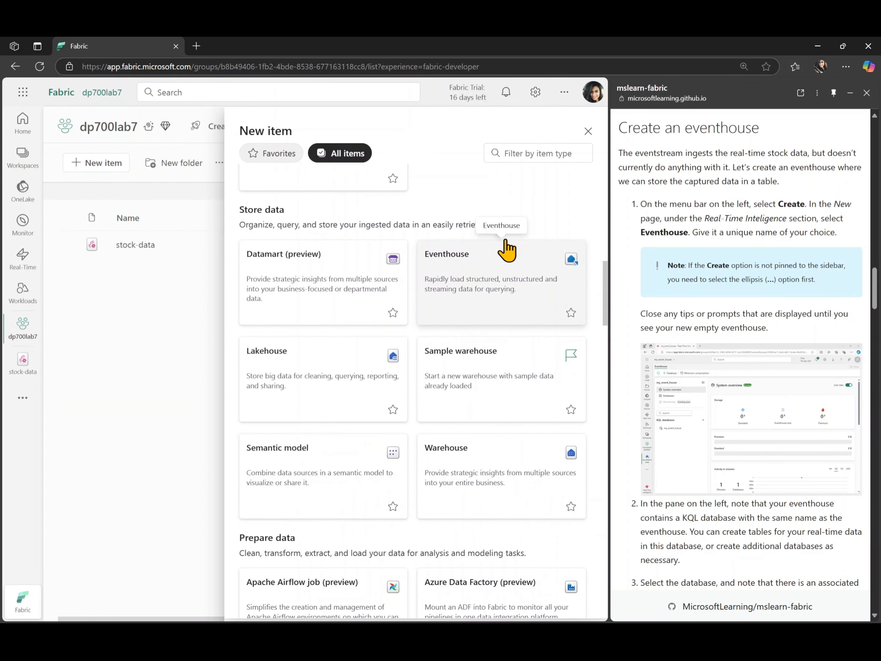
{"action": "left_click", "coordinate": [491, 287]}
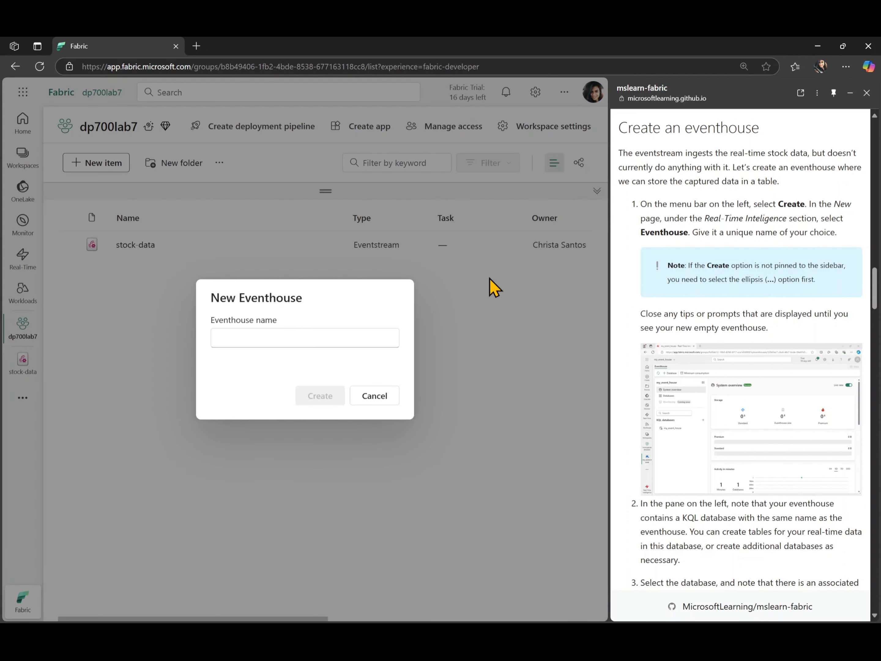
Create the eventhouse with the name dp700lab7 and dismiss its introductory dialog and guided tour.
{"action": "left_click", "coordinate": [335, 332]}
{"action": "type", "text": "dp700lab7"}
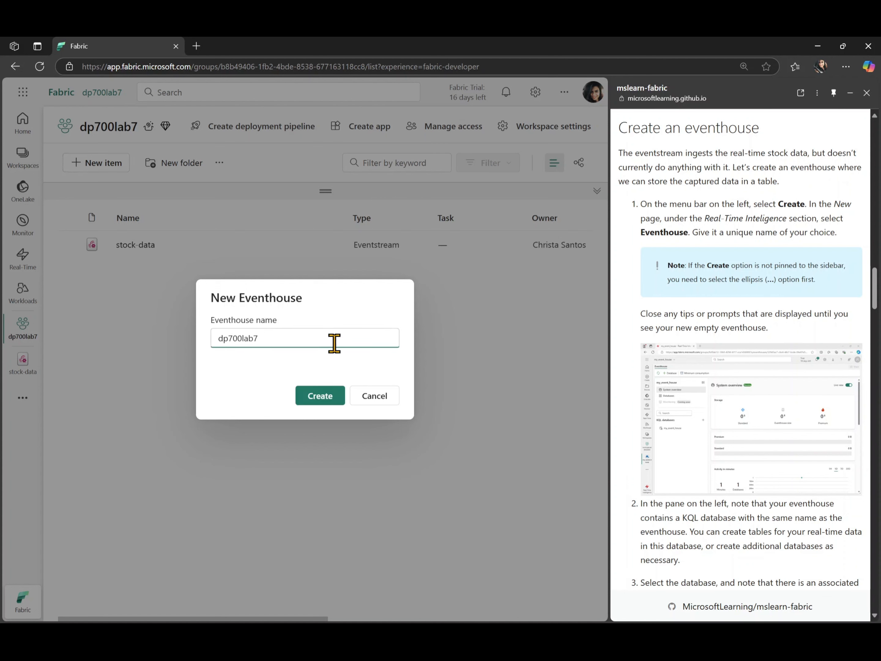
{"action": "left_click", "coordinate": [330, 401]}
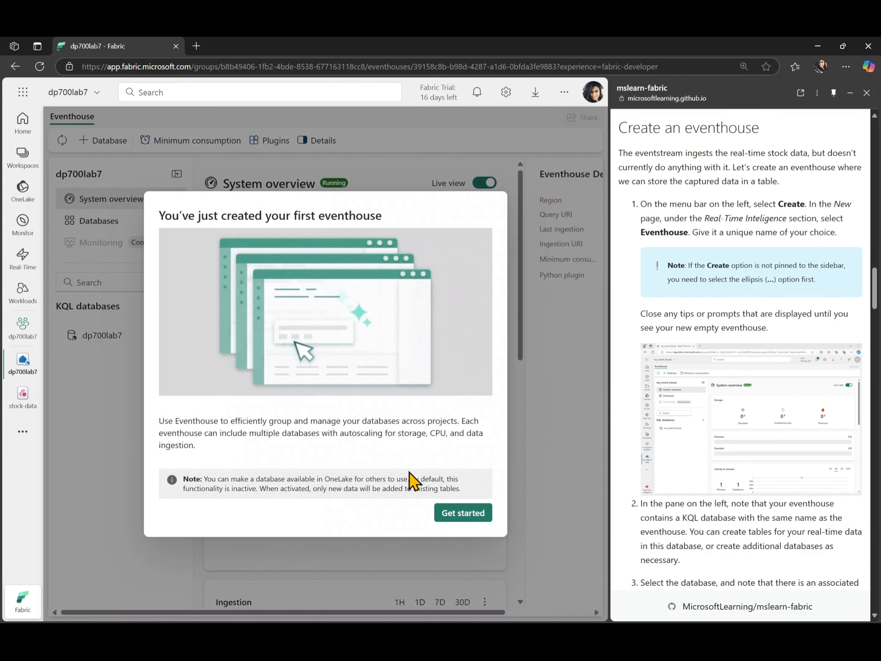
{"action": "left_click", "coordinate": [459, 512]}
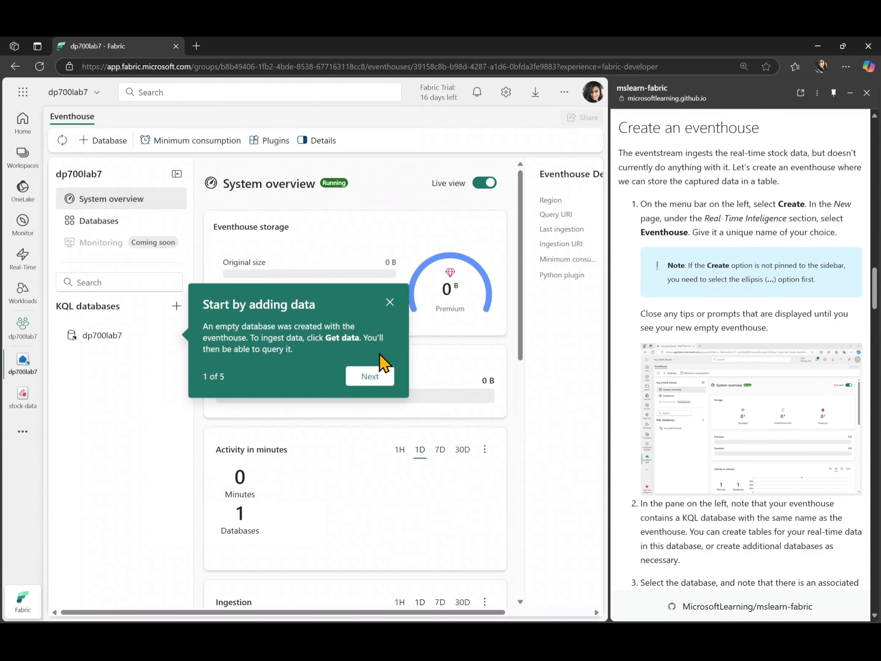
{"action": "left_click", "coordinate": [389, 303]}
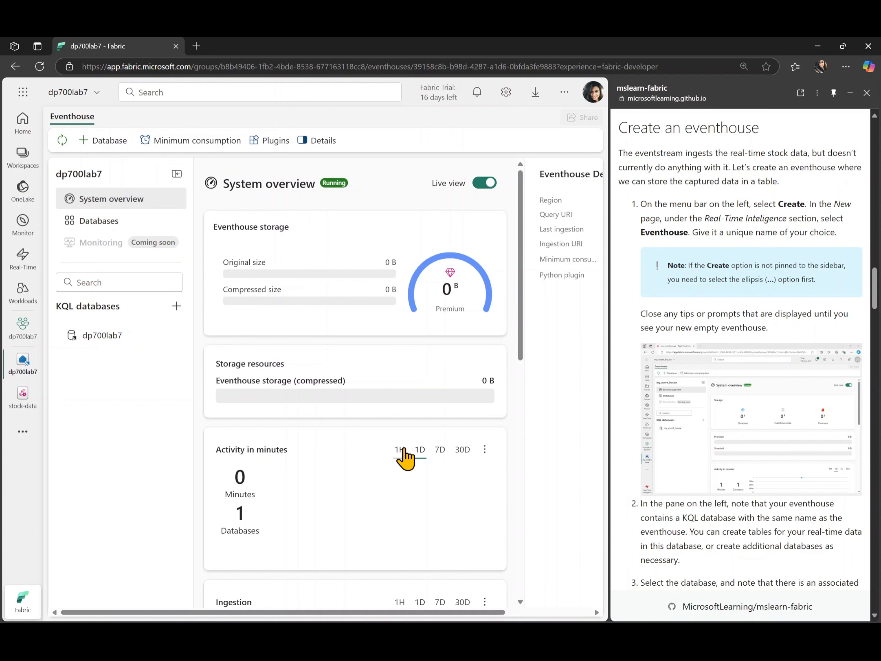
Look over the eventhouse's system overview, open its dp700lab7 KQL database and collapse the database details.
{"action": "scroll", "coordinate": [405, 457], "scroll_direction": "down", "scroll_amount": 10}
{"action": "scroll", "coordinate": [404, 458], "scroll_direction": "up", "scroll_amount": 10}
{"action": "scroll", "coordinate": [529, 490], "scroll_direction": "right", "scroll_amount": 3}
{"action": "scroll", "coordinate": [528, 494], "scroll_direction": "left", "scroll_amount": 3}
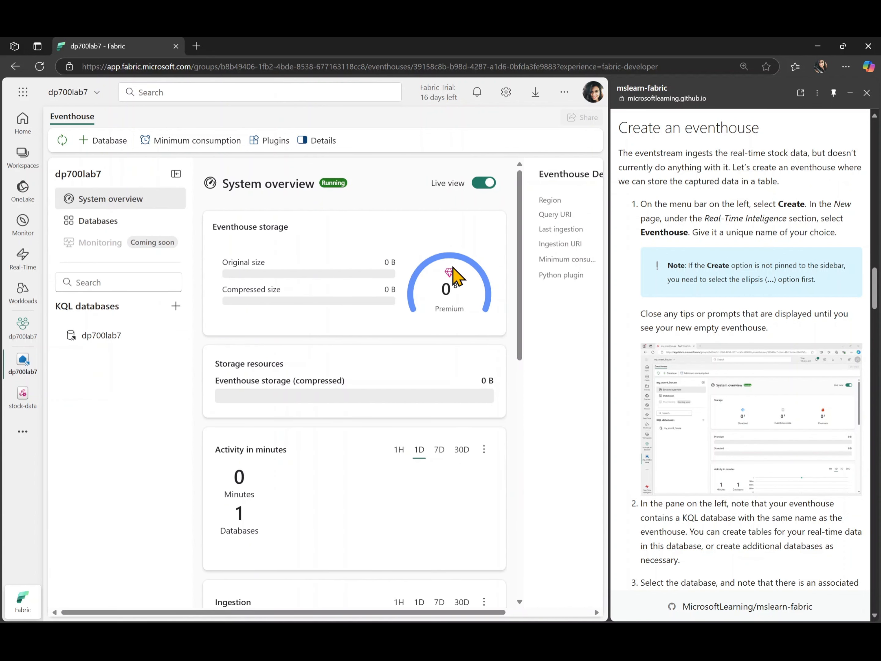
{"action": "scroll", "coordinate": [745, 547], "scroll_direction": "down", "scroll_amount": 2}
{"action": "scroll", "coordinate": [745, 548], "scroll_direction": "down", "scroll_amount": 5}
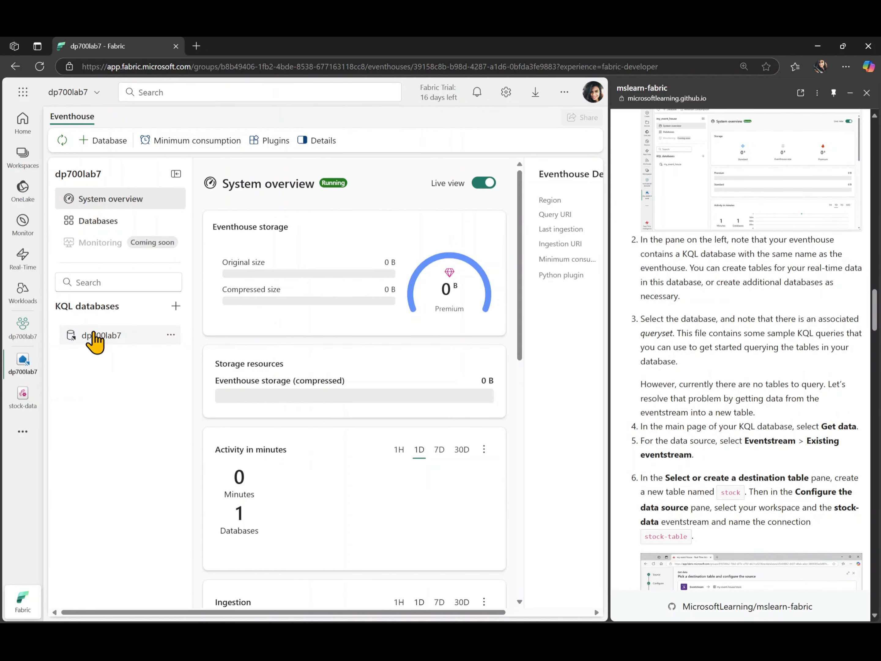
{"action": "left_click", "coordinate": [94, 335]}
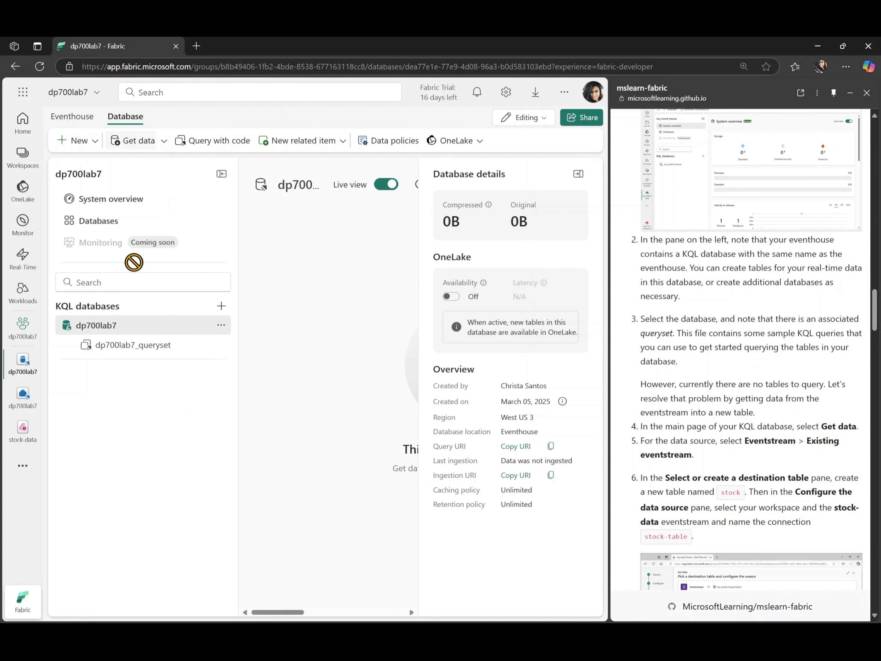
{"action": "left_click", "coordinate": [578, 173]}
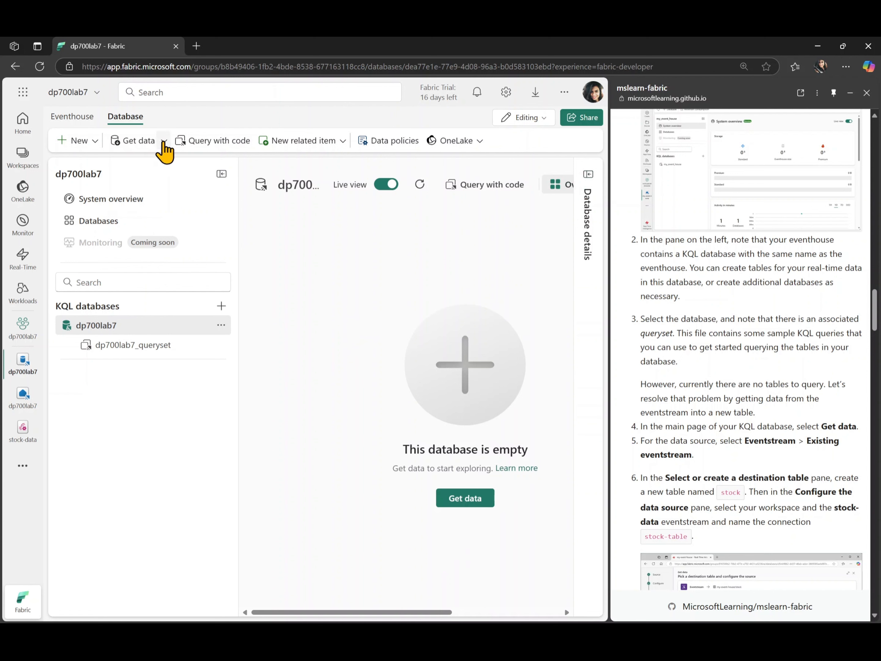
Start getting data into the KQL database from an existing eventstream and find the lab guide's destination table instructions.
{"action": "left_click", "coordinate": [164, 142]}
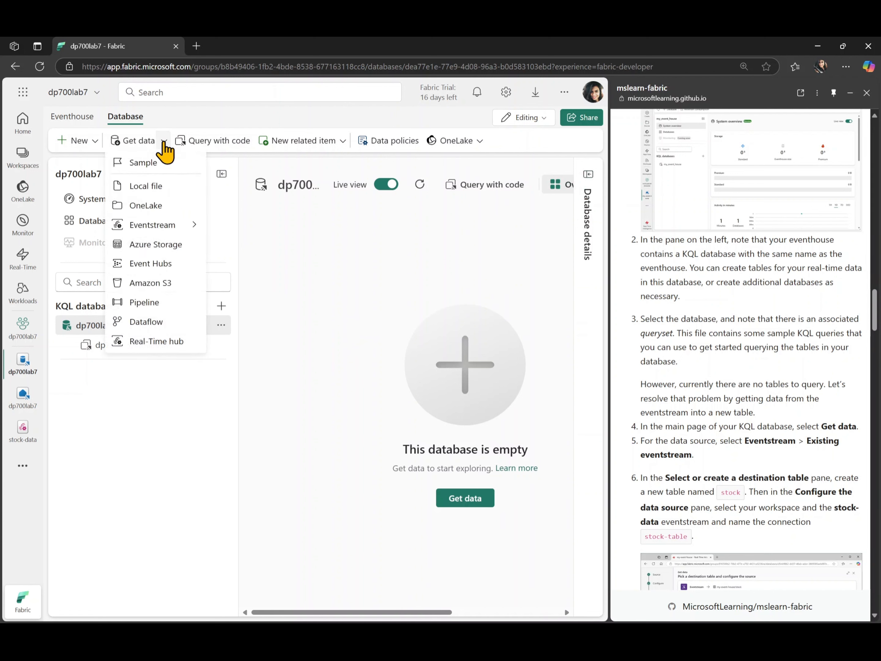
{"action": "mouse_move", "coordinate": [196, 229]}
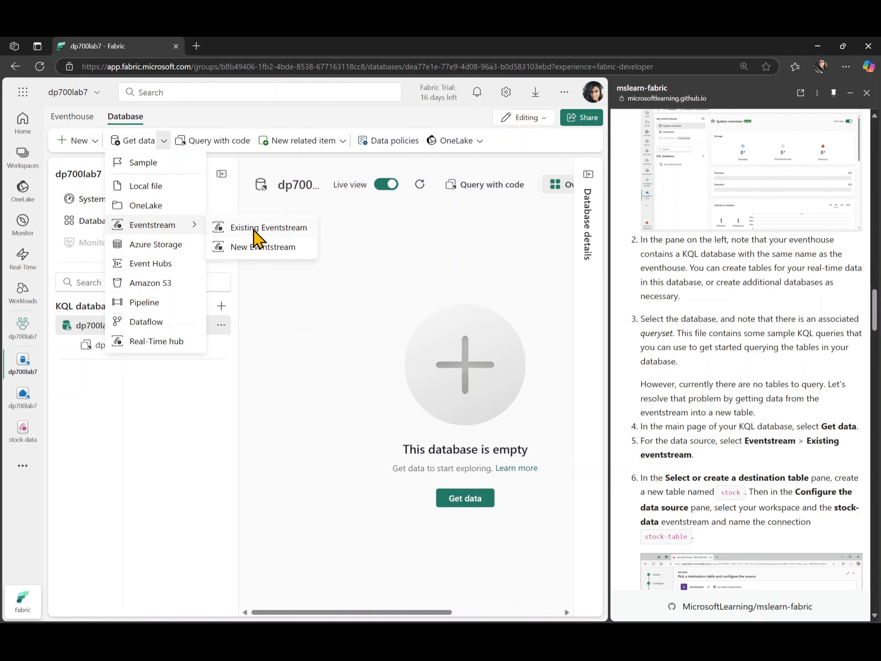
{"action": "left_click", "coordinate": [256, 228]}
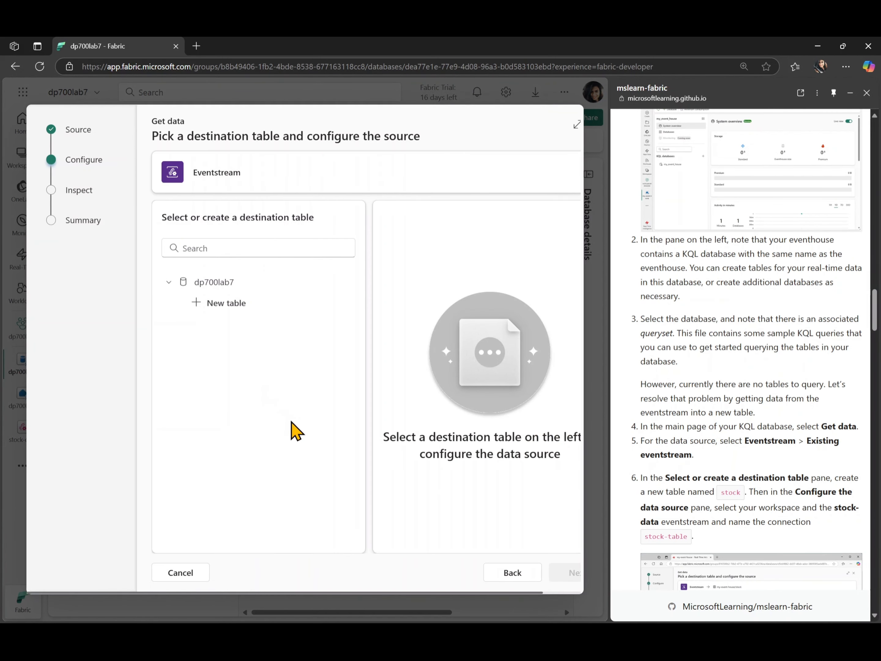
{"action": "scroll", "coordinate": [698, 419], "scroll_direction": "down", "scroll_amount": 5}
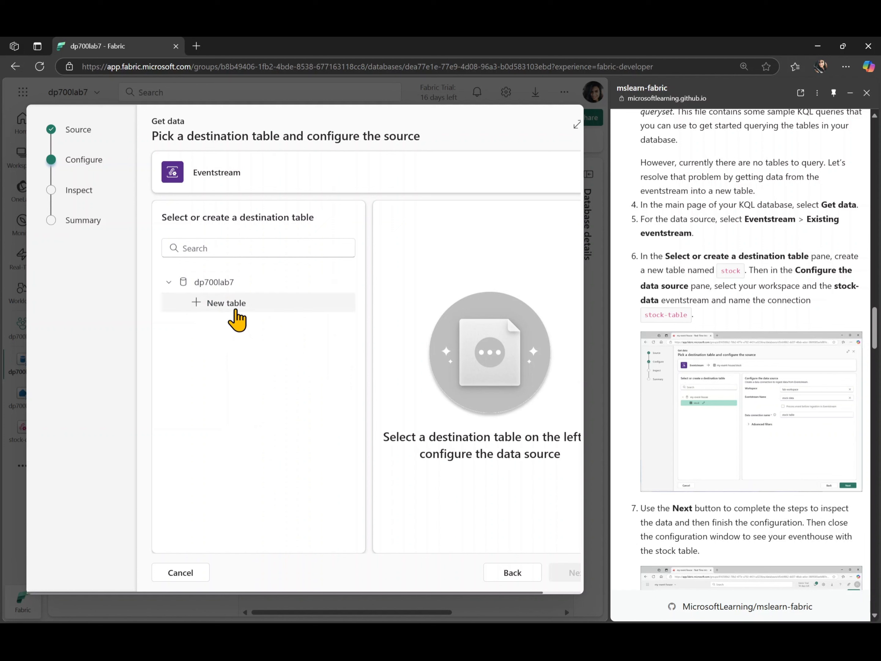
Create the destination table stock in dp700lab7 and set the source to workspace dp700lab7 with the stock-data eventstream.
{"action": "left_click", "coordinate": [227, 303]}
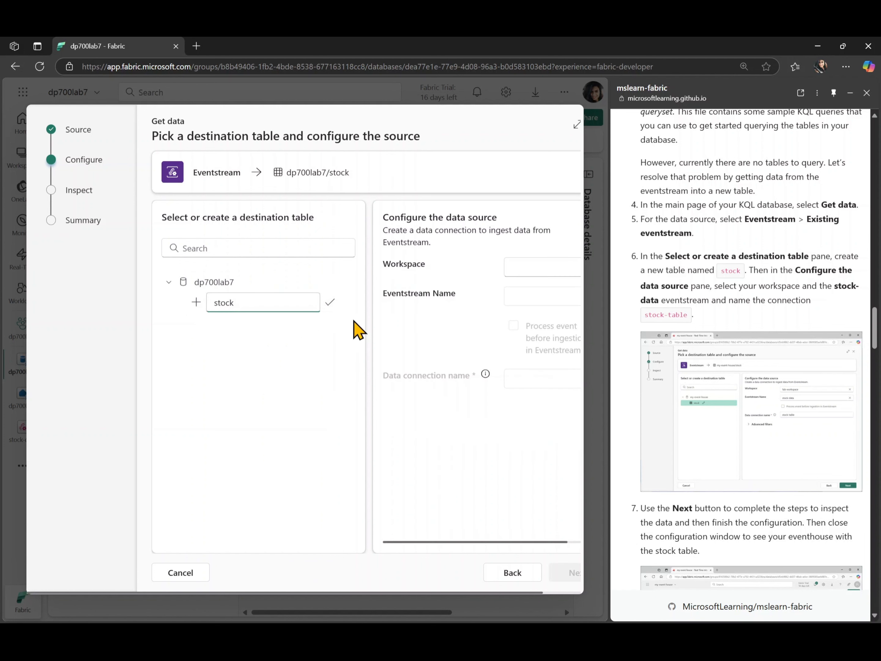
{"action": "scroll", "coordinate": [402, 350], "scroll_direction": "right", "scroll_amount": 2}
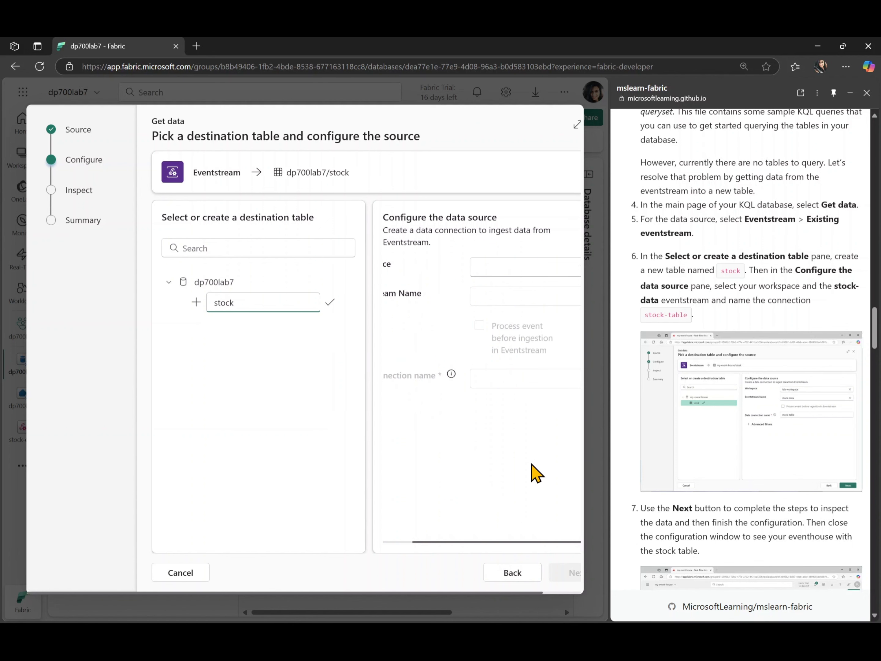
{"action": "scroll", "coordinate": [531, 472], "scroll_direction": "right", "scroll_amount": 2}
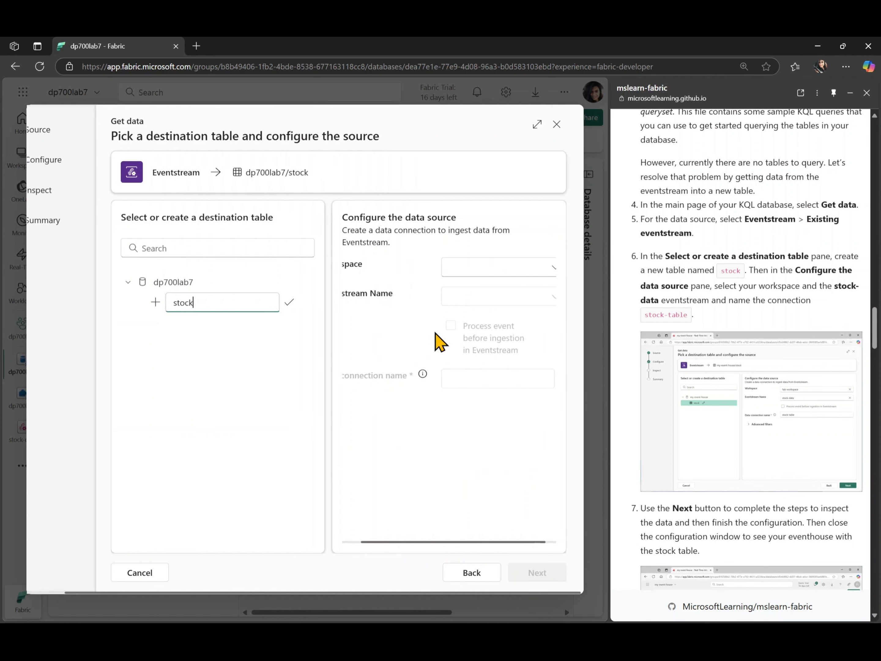
{"action": "left_click", "coordinate": [548, 274]}
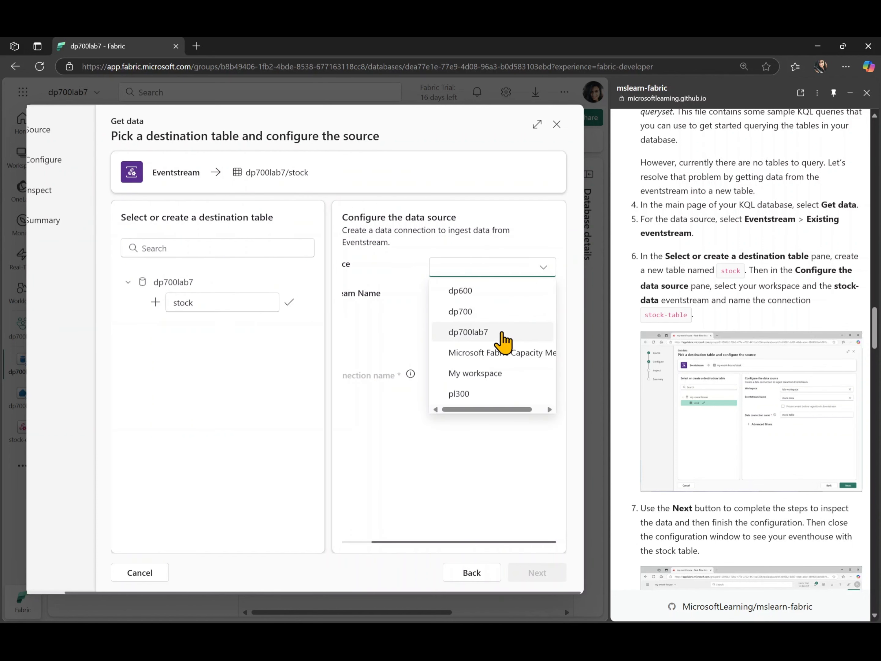
{"action": "left_click", "coordinate": [504, 335]}
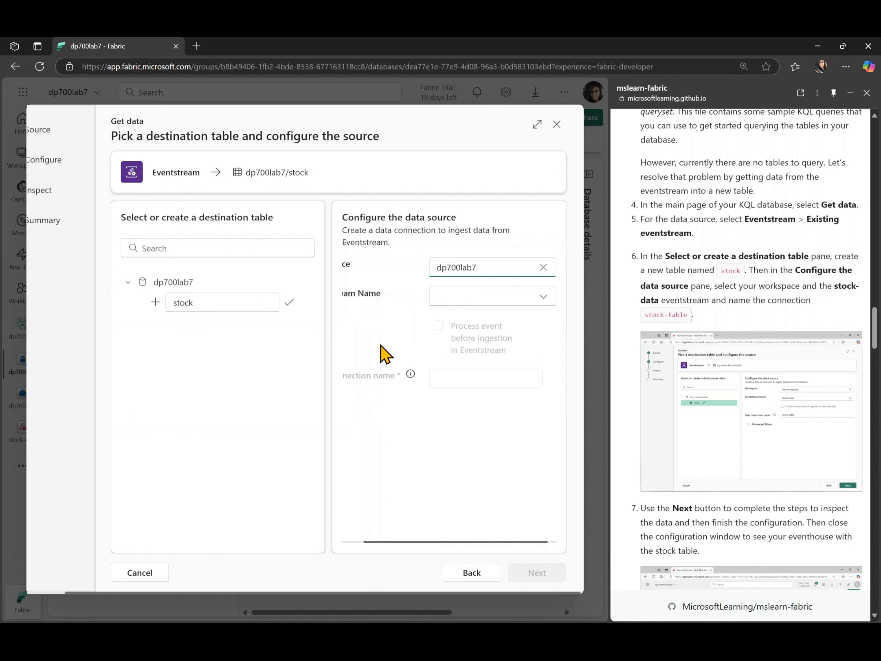
{"action": "left_click", "coordinate": [546, 297]}
{"action": "left_click", "coordinate": [506, 325]}
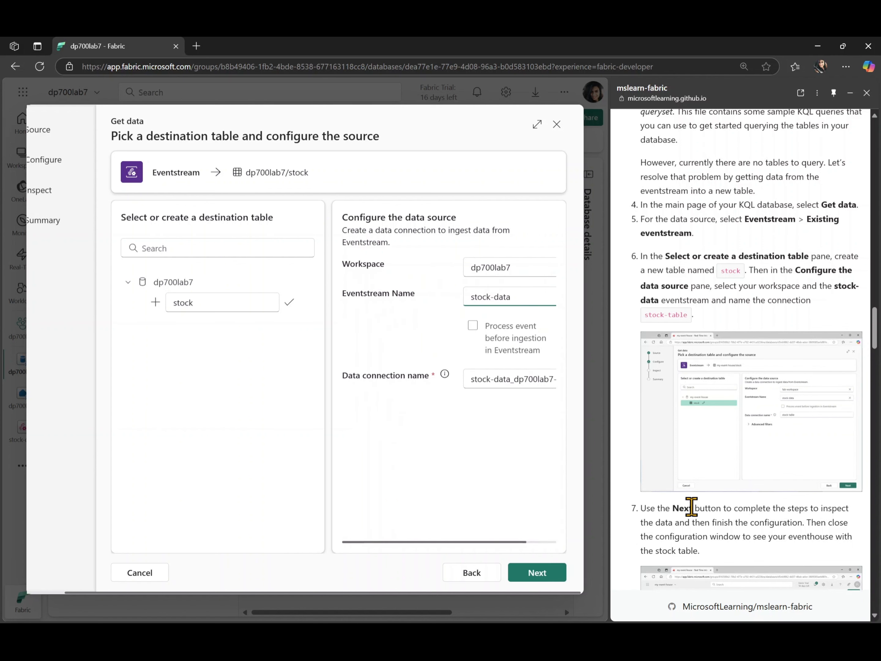
Name the data connection stock-table as given in the lab guide and proceed to the data inspection.
{"action": "scroll", "coordinate": [516, 402], "scroll_direction": "right", "scroll_amount": 1}
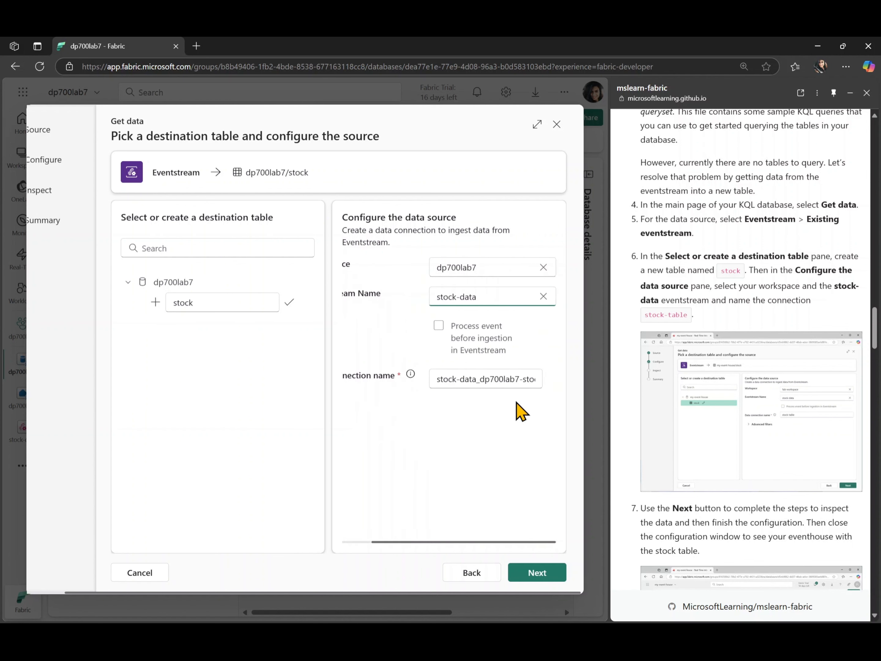
{"action": "scroll", "coordinate": [467, 422], "scroll_direction": "left", "scroll_amount": 1}
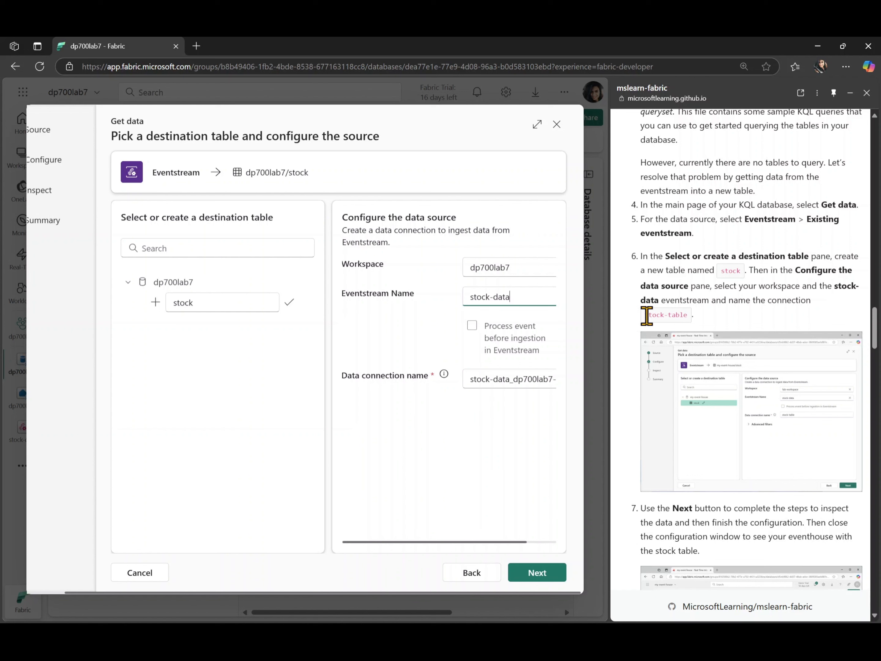
{"action": "triple_click", "coordinate": [675, 315]}
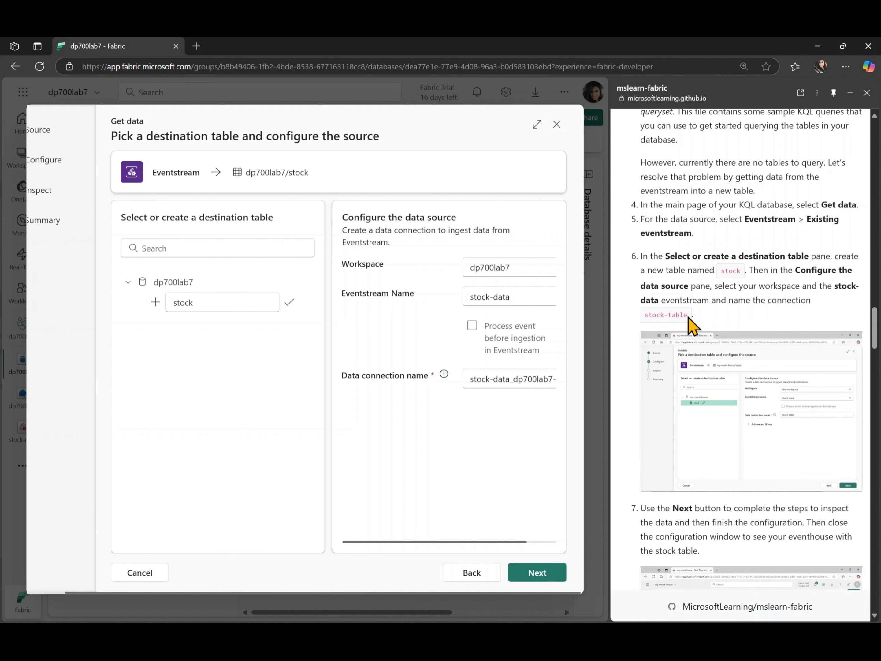
{"action": "left_click_drag", "start_coordinate": [688, 319], "coordinate": [650, 324]}
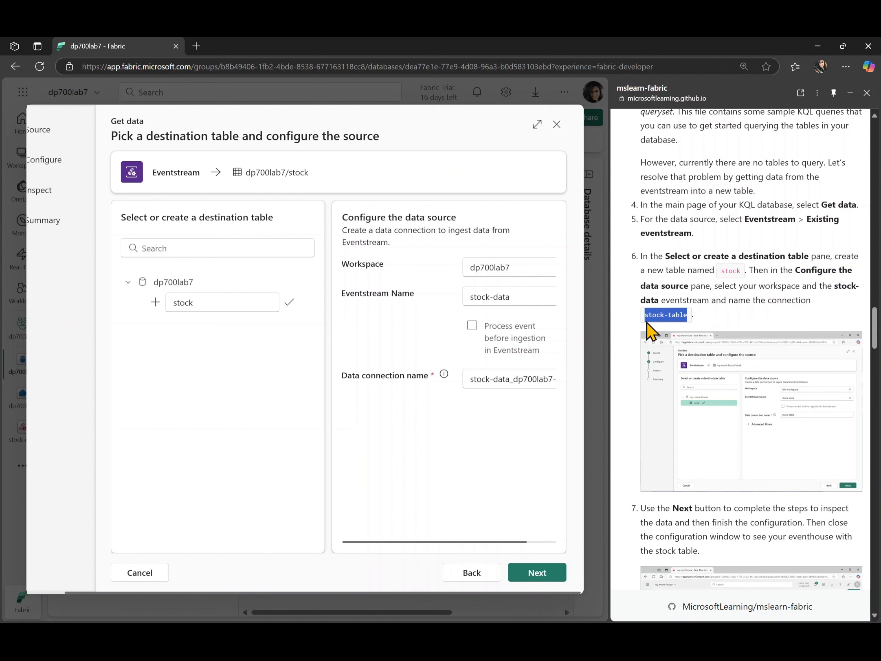
{"action": "triple_click", "coordinate": [504, 373]}
{"action": "type", "text": "stock-table"}
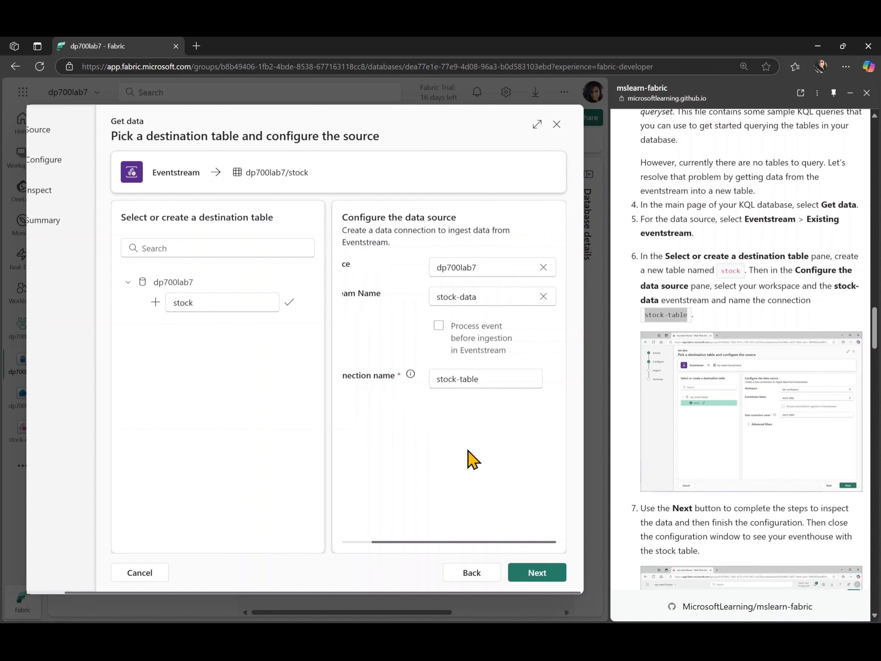
{"action": "left_click", "coordinate": [524, 572]}
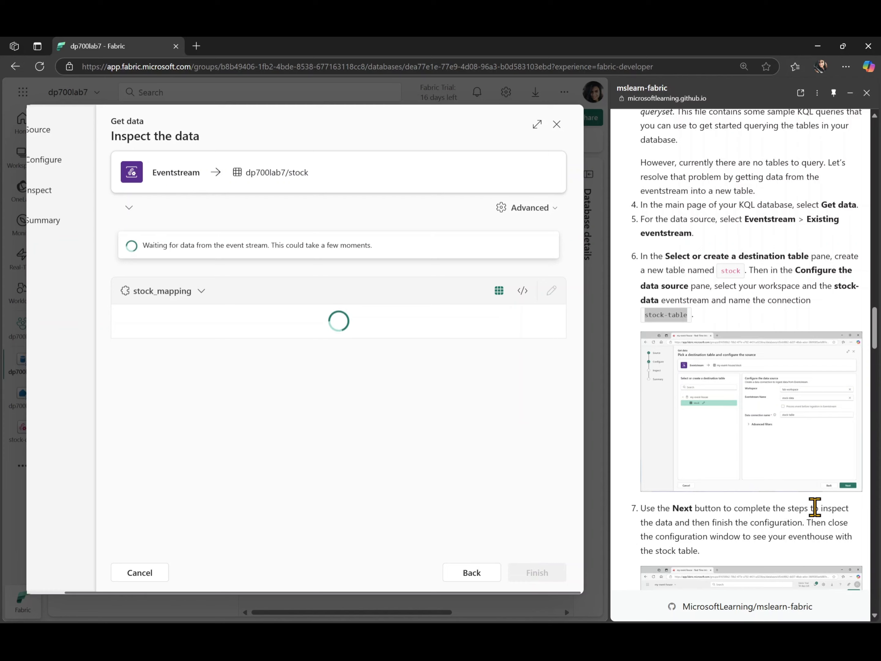
Finish the ingestion setup for the stock table once the sample data has loaded and close the summary.
{"action": "scroll", "coordinate": [814, 507], "scroll_direction": "down", "scroll_amount": 5}
{"action": "scroll", "coordinate": [814, 507], "scroll_direction": "down", "scroll_amount": 1}
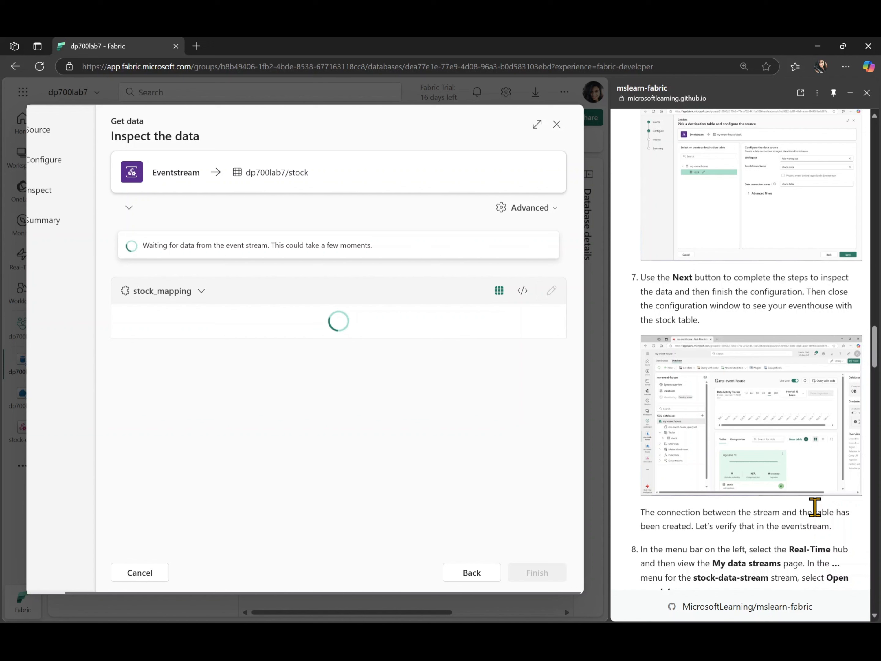
{"action": "scroll", "coordinate": [814, 507], "scroll_direction": "down", "scroll_amount": 1}
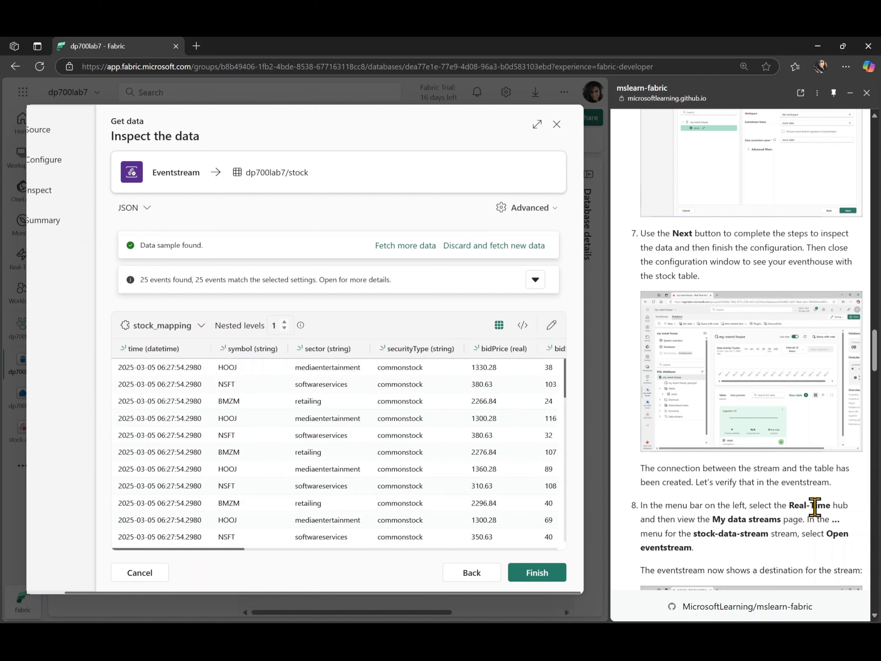
{"action": "left_click", "coordinate": [538, 574]}
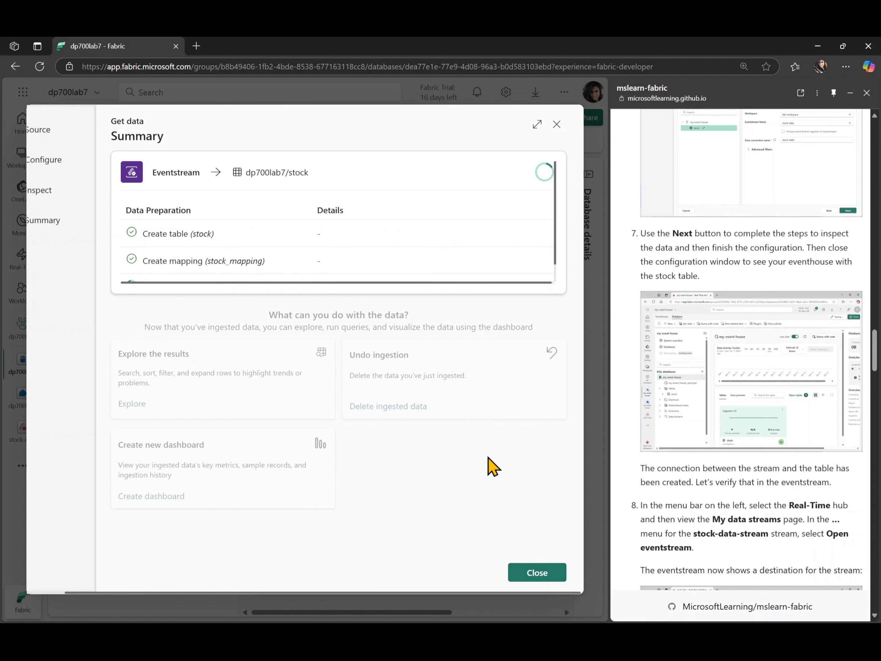
{"action": "scroll", "coordinate": [354, 244], "scroll_direction": "down", "scroll_amount": 1}
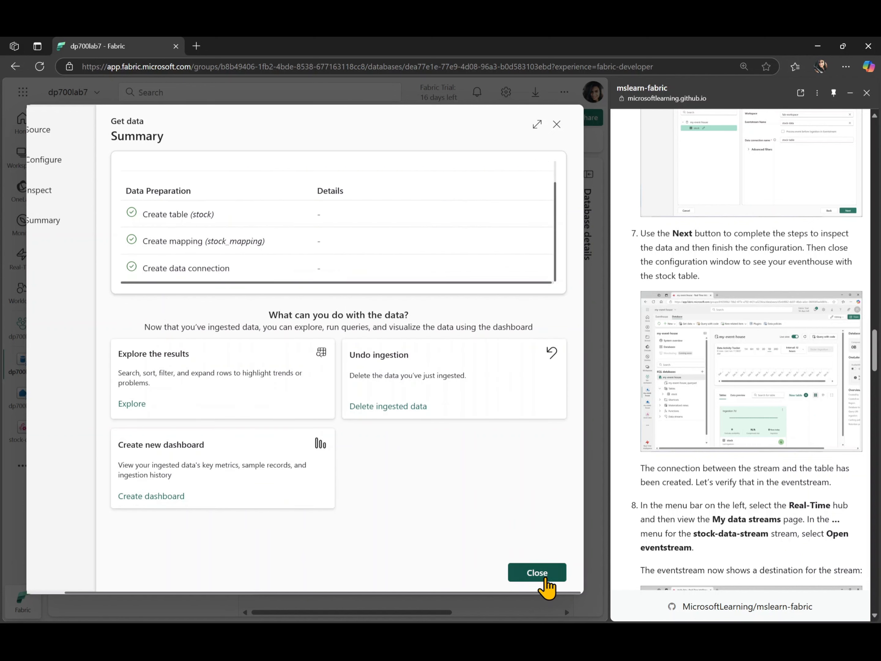
{"action": "left_click", "coordinate": [546, 580]}
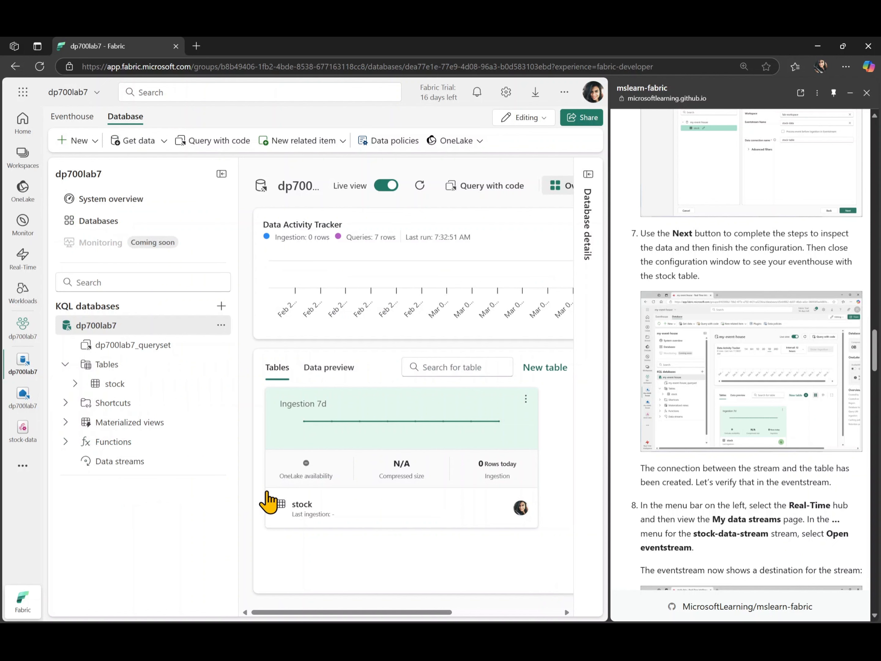
Open the stock-data eventstream to check its destination and read the lab guide's instructions for querying the captured data.
{"action": "scroll", "coordinate": [649, 480], "scroll_direction": "down", "scroll_amount": 2}
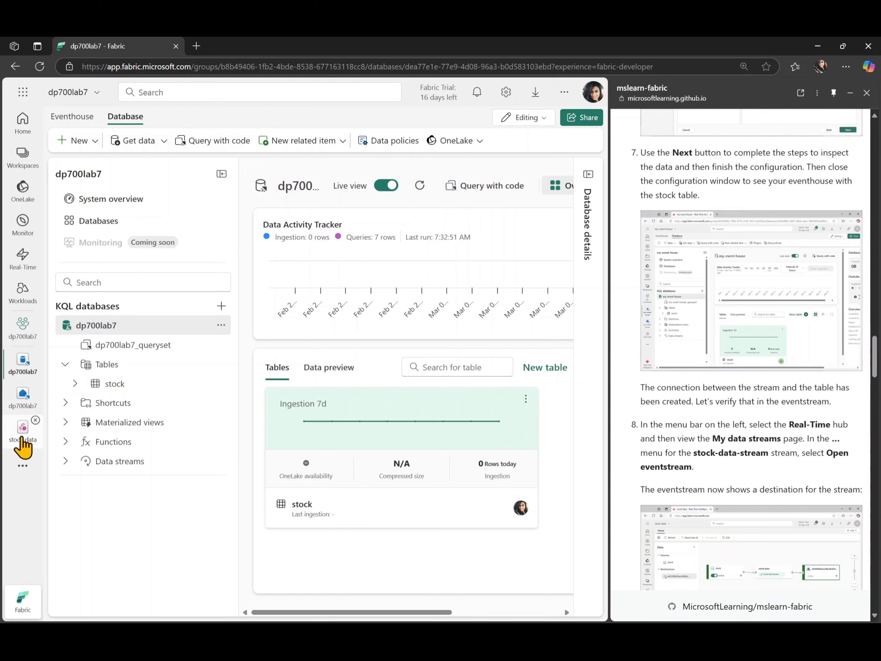
{"action": "left_click", "coordinate": [21, 438]}
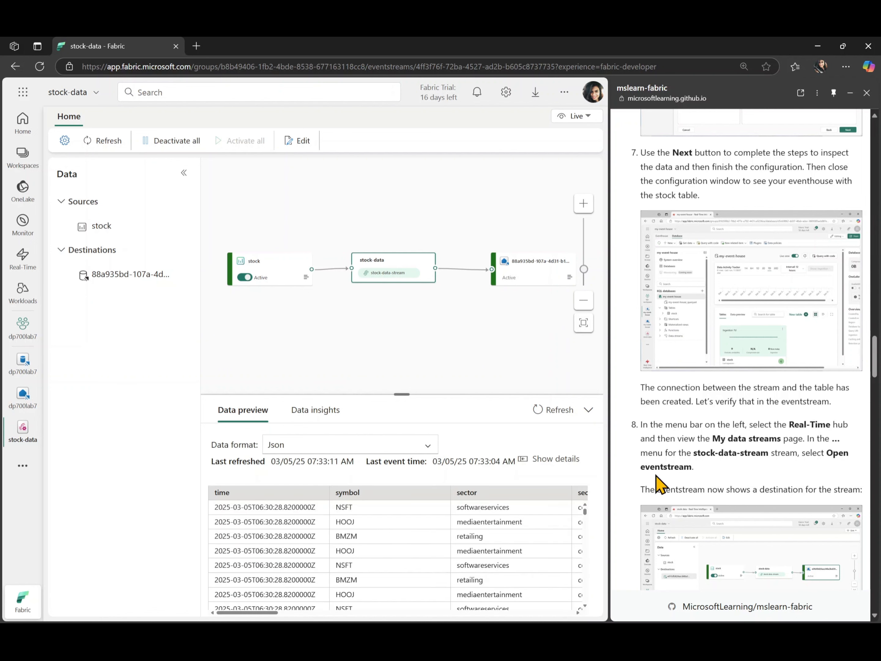
{"action": "scroll", "coordinate": [659, 484], "scroll_direction": "down", "scroll_amount": 10}
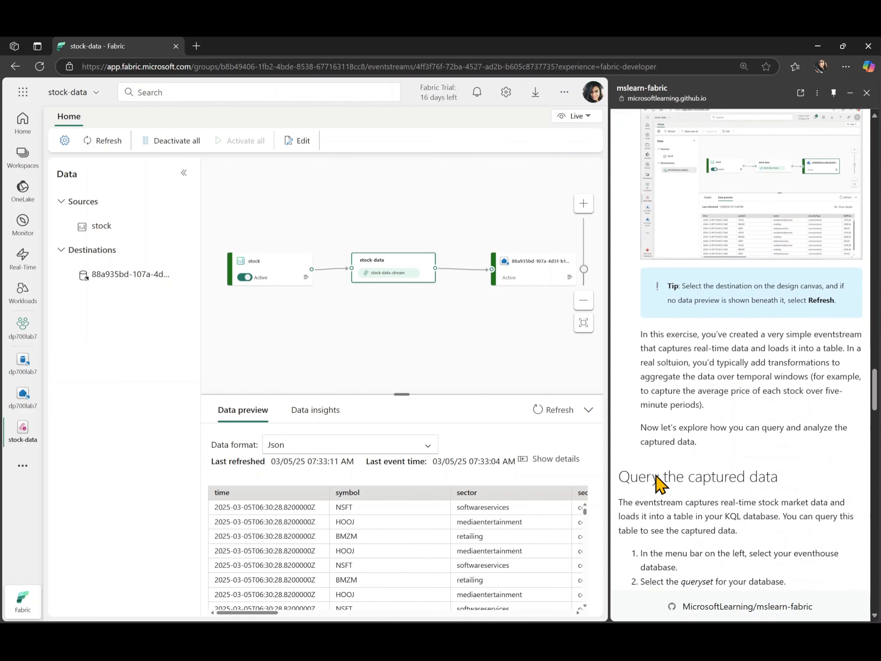
{"action": "scroll", "coordinate": [659, 484], "scroll_direction": "down", "scroll_amount": 2}
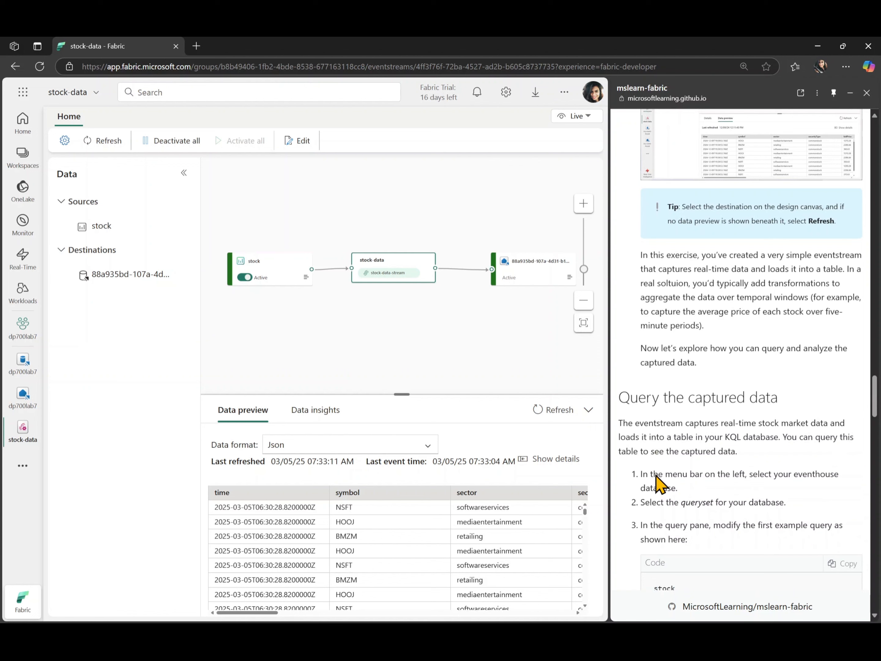
{"action": "scroll", "coordinate": [655, 477], "scroll_direction": "down", "scroll_amount": 5}
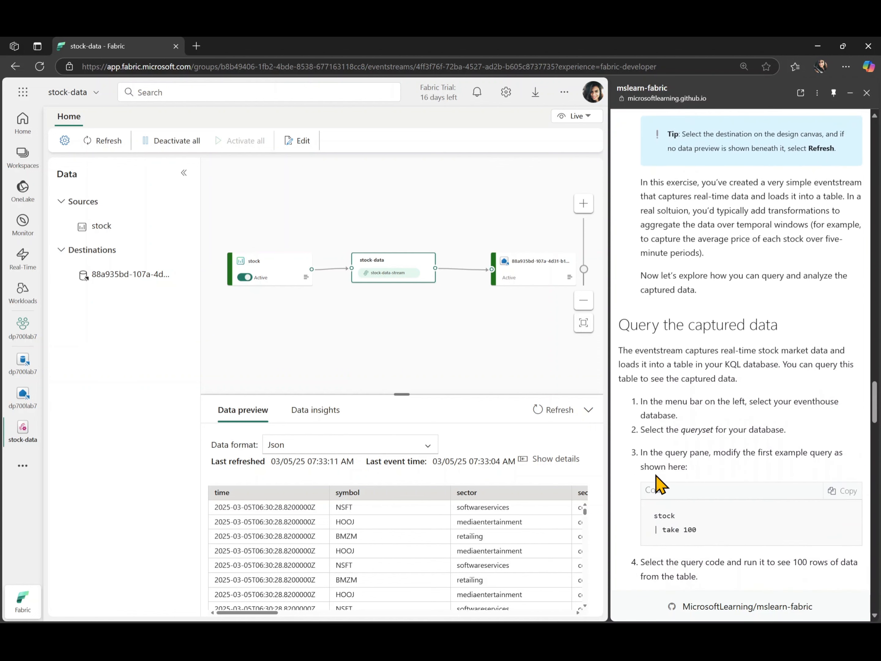
{"action": "scroll", "coordinate": [659, 484], "scroll_direction": "down", "scroll_amount": 2}
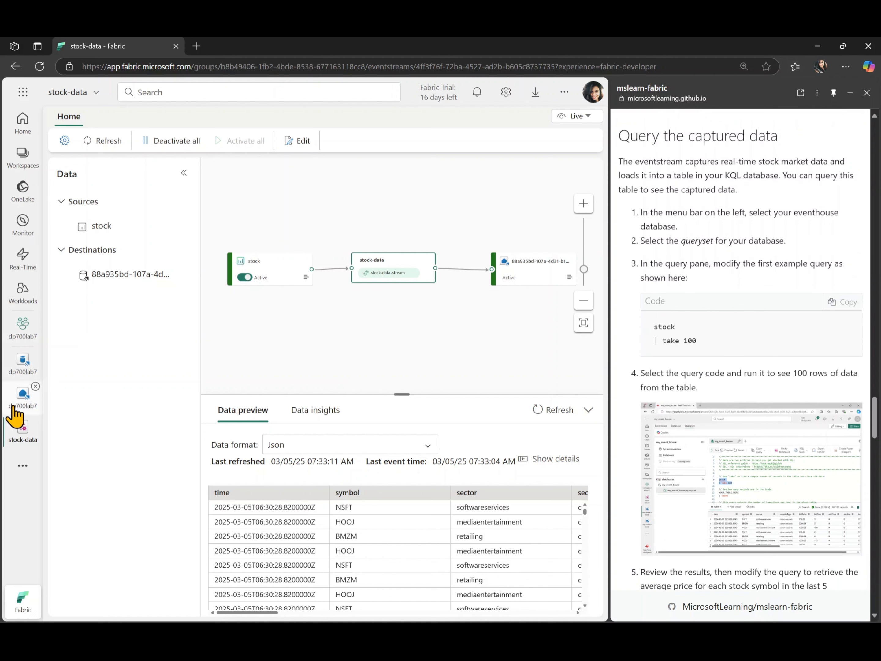
Return to the dp700lab7 KQL database, open its dp700lab7_queryset, collapse the database explorer and look over the sample queries.
{"action": "left_click", "coordinate": [15, 377]}
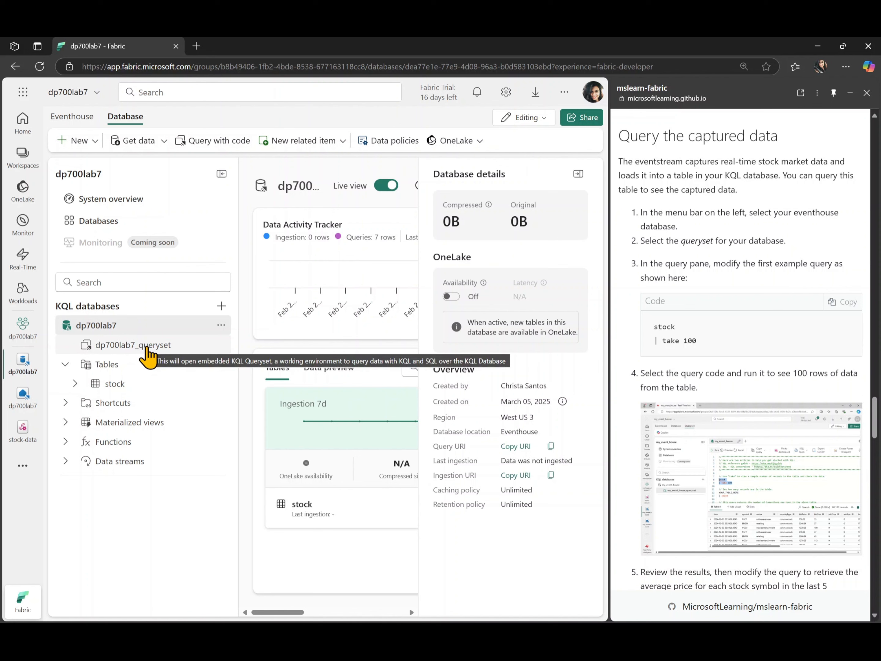
{"action": "left_click", "coordinate": [122, 390]}
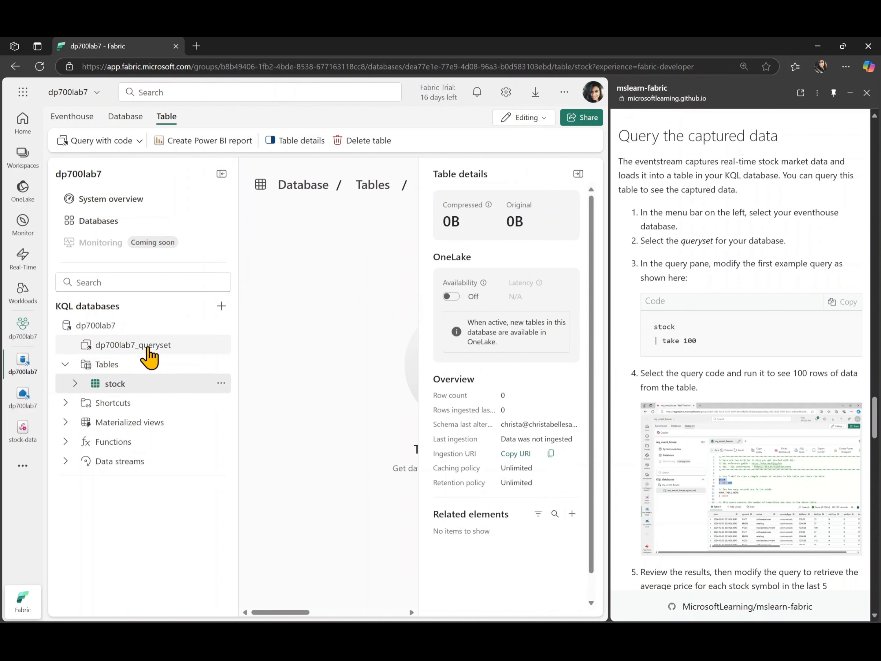
{"action": "left_click", "coordinate": [148, 349]}
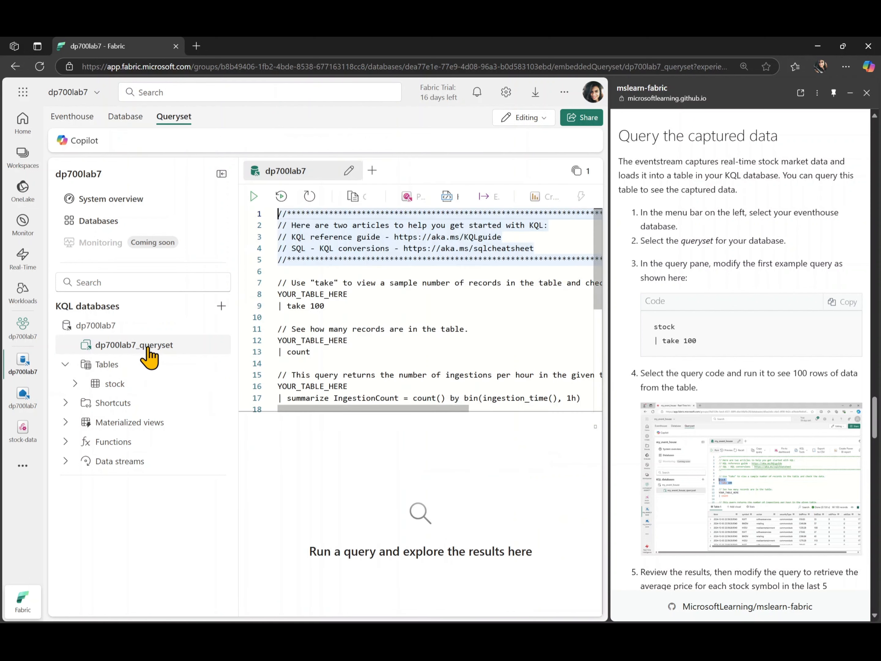
{"action": "left_click", "coordinate": [222, 174]}
{"action": "scroll", "coordinate": [314, 327], "scroll_direction": "down", "scroll_amount": 2}
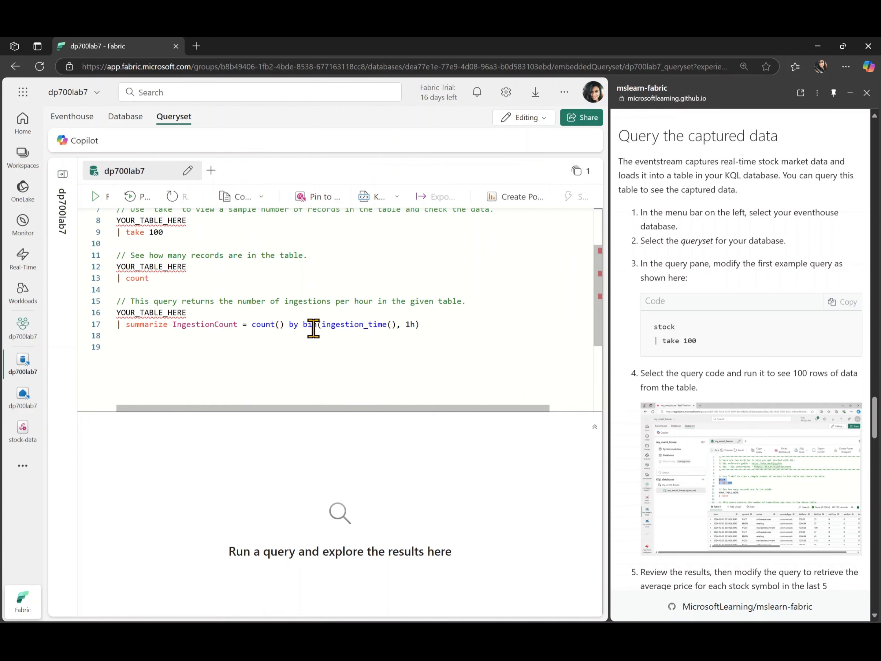
{"action": "scroll", "coordinate": [313, 328], "scroll_direction": "up", "scroll_amount": 2}
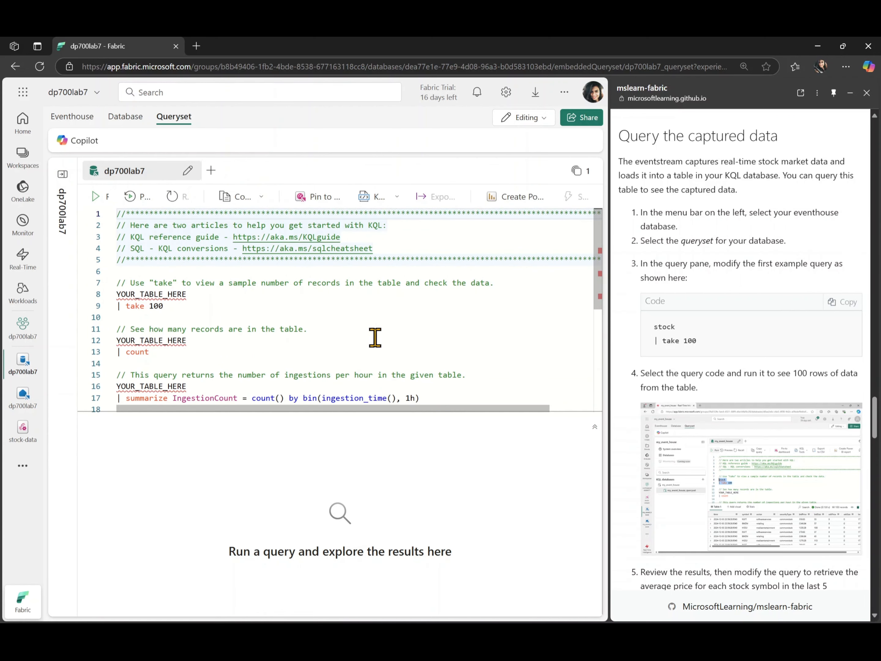
Replace all sample queries in the queryset with the lab guide's query "stock | take 100", without leading indentation.
{"action": "left_click", "coordinate": [336, 311]}
{"action": "key", "text": "ctrl+a"}
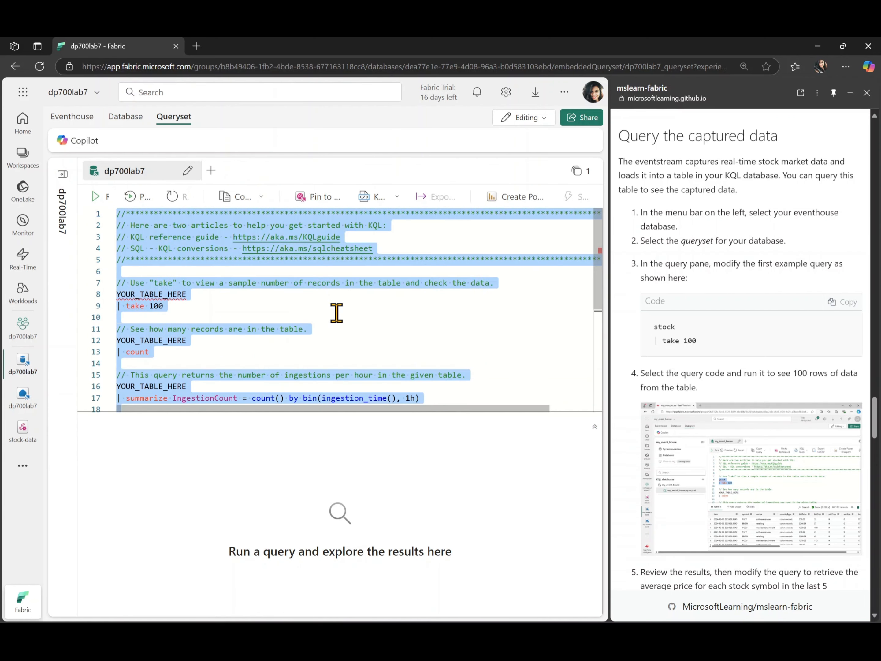
{"action": "key", "text": "Delete"}
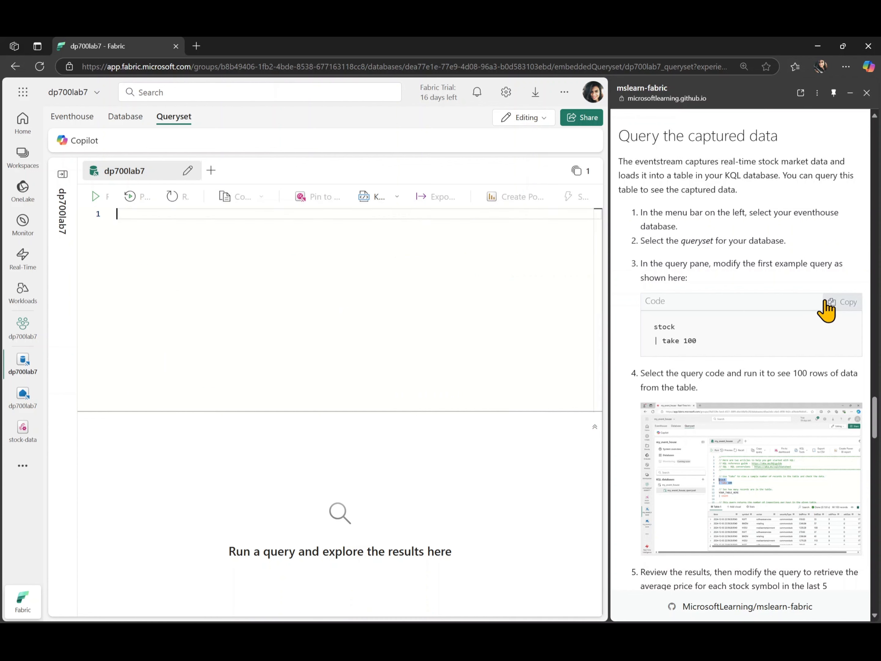
{"action": "left_click", "coordinate": [825, 304]}
{"action": "key", "text": "ctrl+v"}
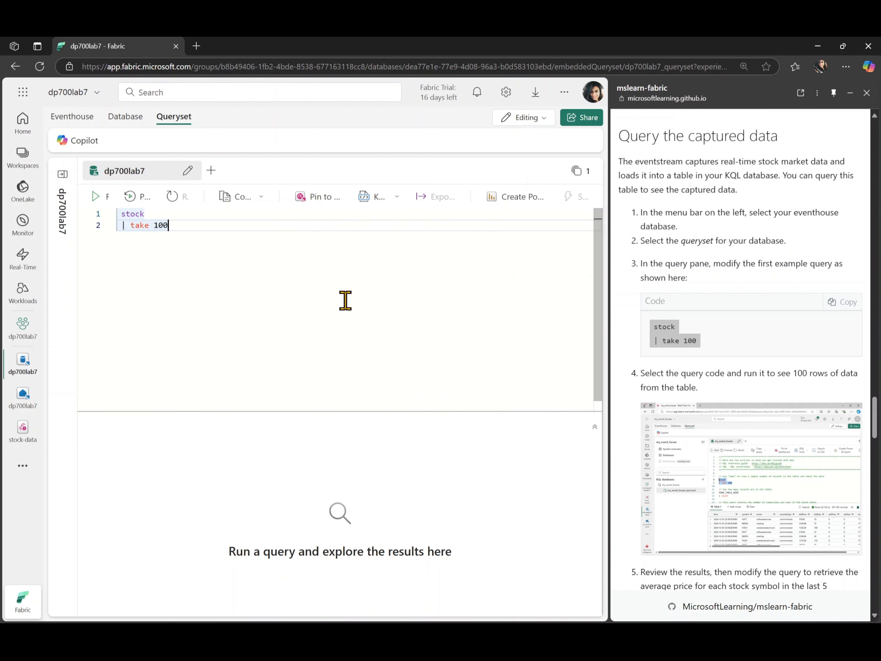
{"action": "key", "text": "ctrl+a"}
{"action": "left_click", "coordinate": [210, 249]}
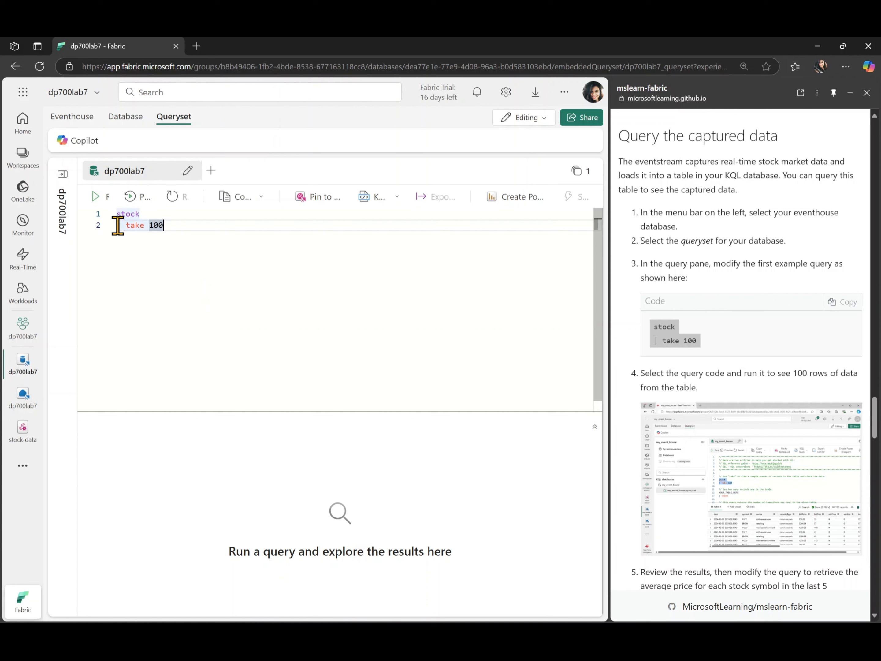
Run the "stock | take 100" query and enlarge the results area to show more rows.
{"action": "left_click", "coordinate": [93, 199]}
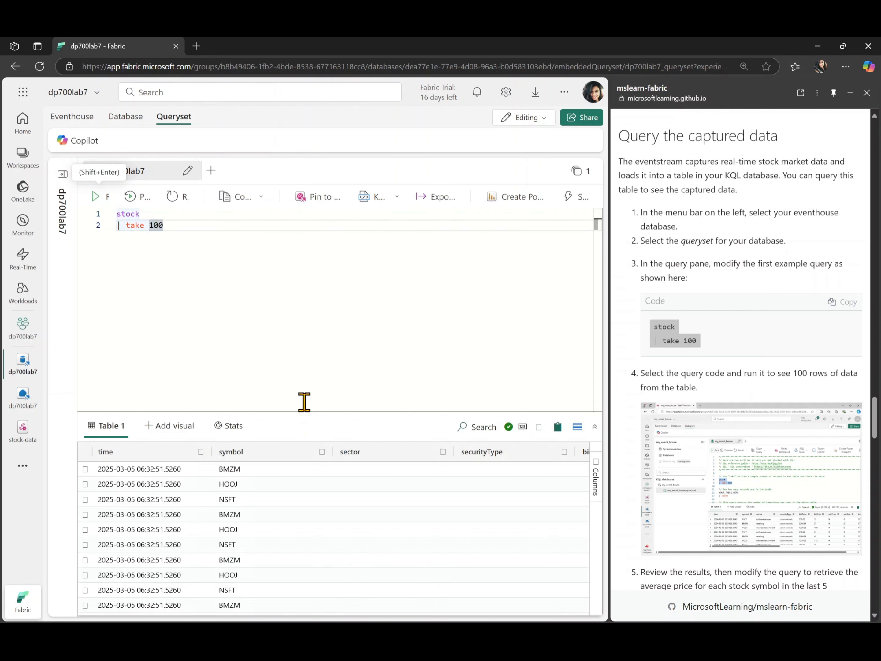
{"action": "scroll", "coordinate": [296, 541], "scroll_direction": "down", "scroll_amount": 5}
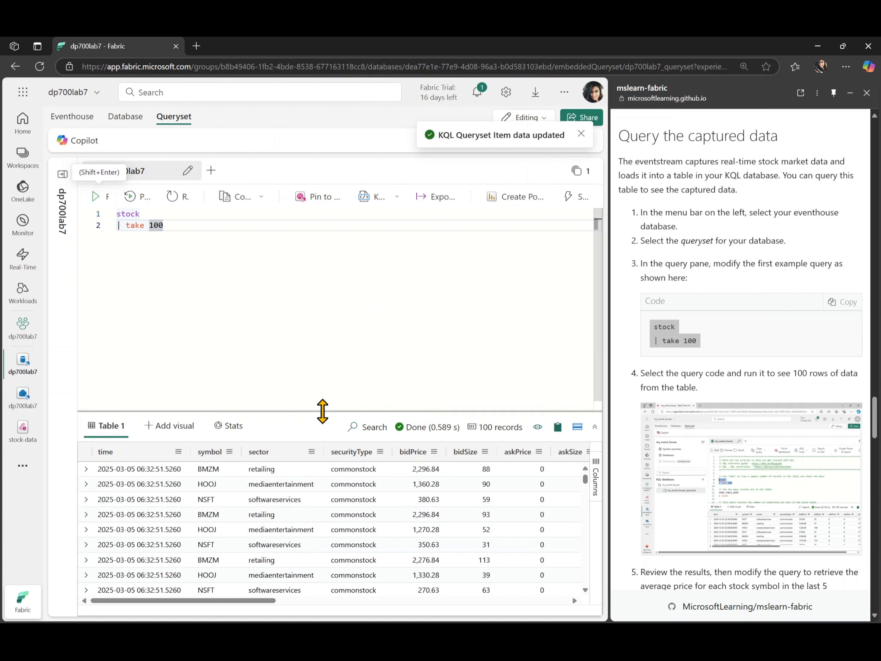
{"action": "left_click_drag", "start_coordinate": [323, 411], "coordinate": [323, 359]}
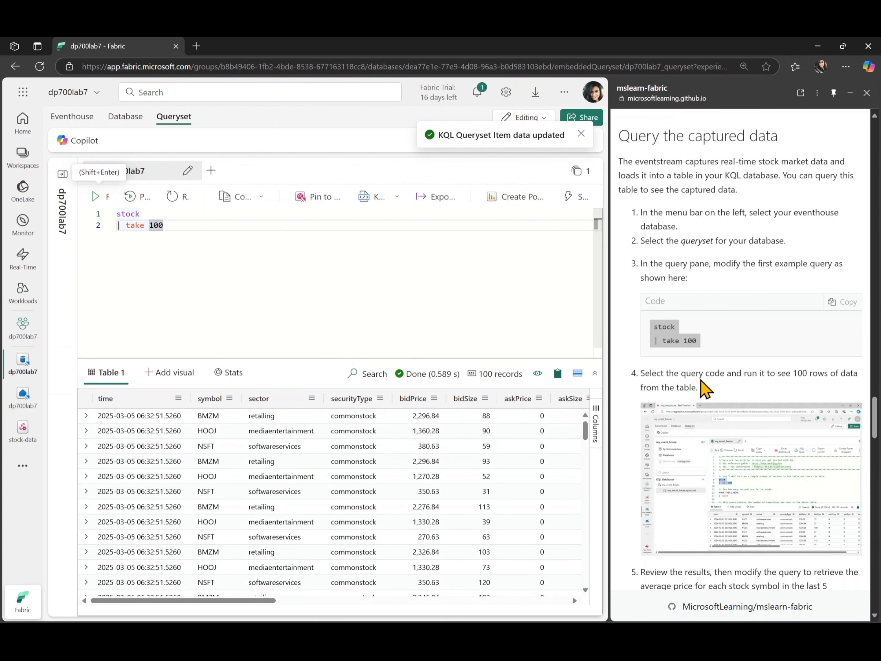
Replace the "stock | take 100" query with the lab guide's query for each symbol's avgPrice over the last 5 minutes, without leading indentation.
{"action": "scroll", "coordinate": [704, 388], "scroll_direction": "down", "scroll_amount": 4}
{"action": "scroll", "coordinate": [364, 513], "scroll_direction": "down", "scroll_amount": 2}
{"action": "scroll", "coordinate": [359, 507], "scroll_direction": "down", "scroll_amount": 5}
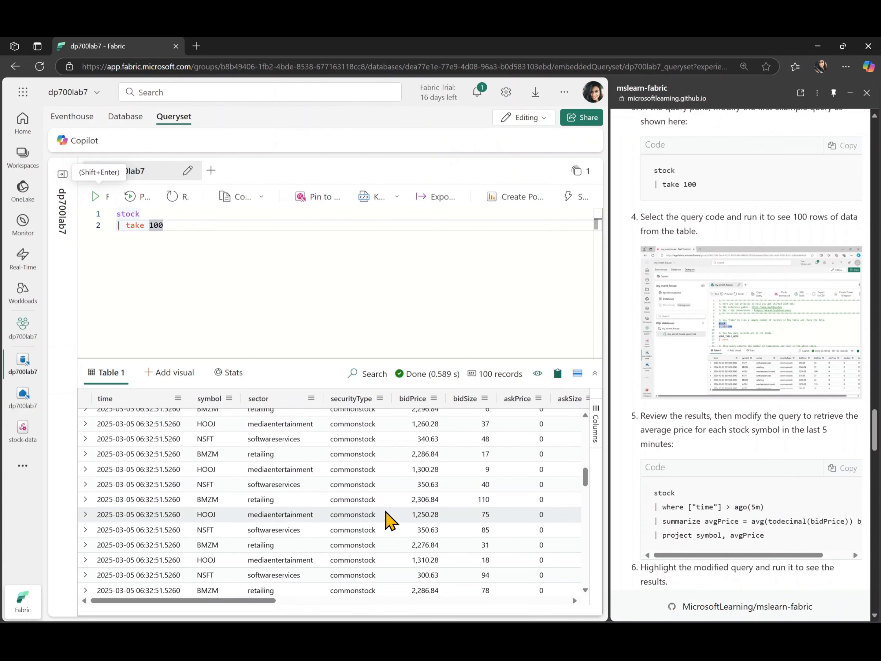
{"action": "scroll", "coordinate": [640, 376], "scroll_direction": "down", "scroll_amount": 3}
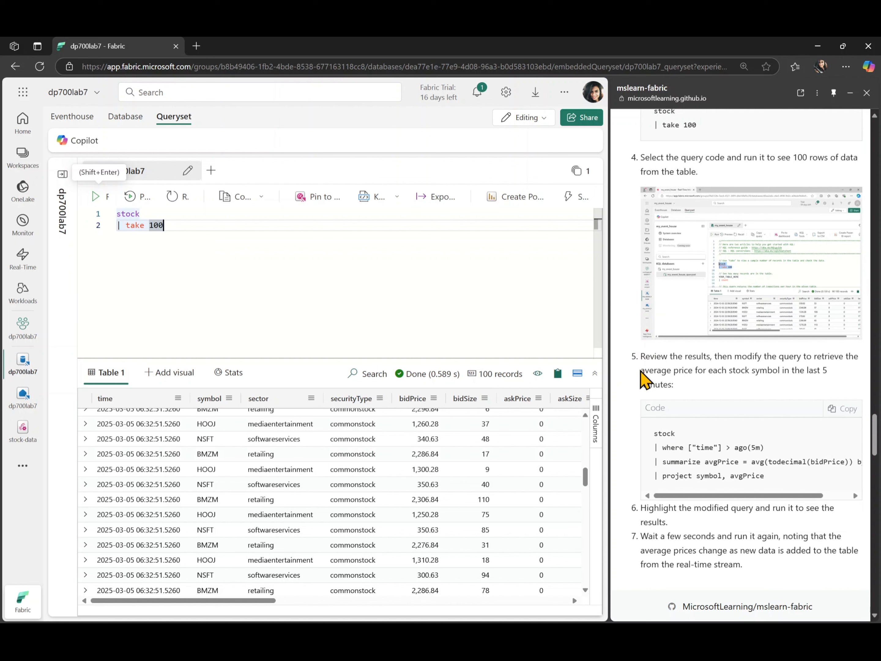
{"action": "left_click", "coordinate": [839, 348]}
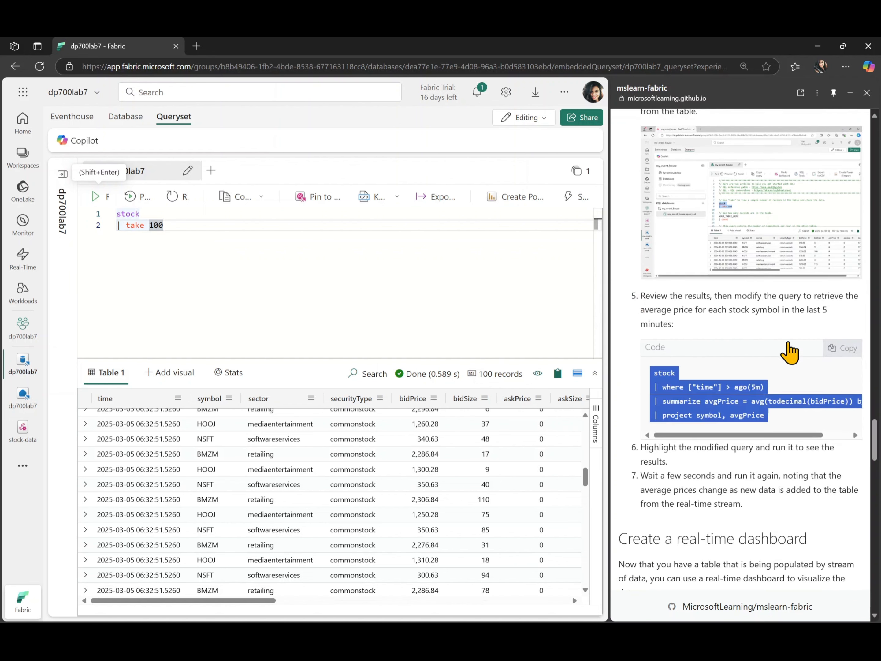
{"action": "key", "text": "shift+Home"}
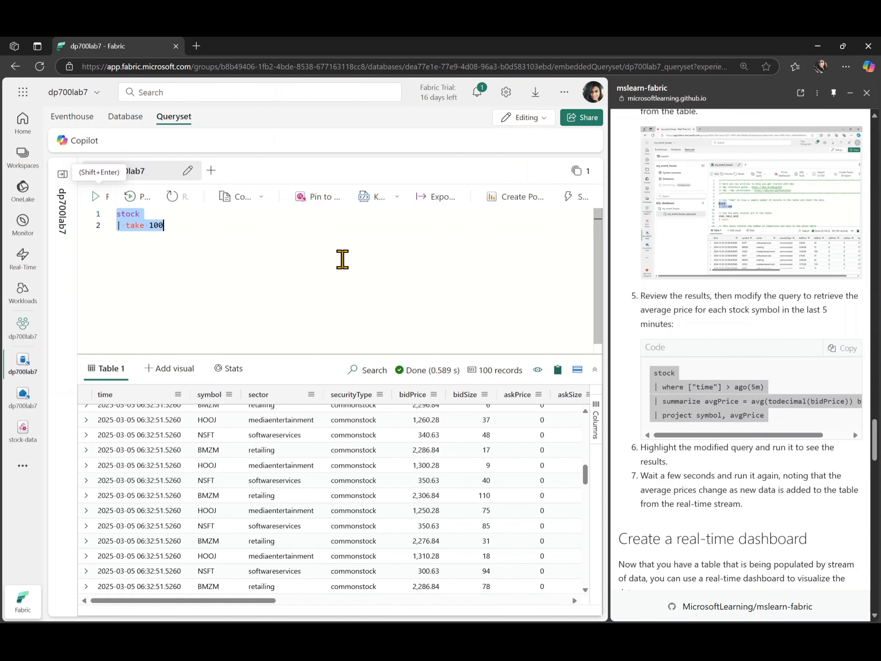
{"action": "key", "text": "ctrl+v"}
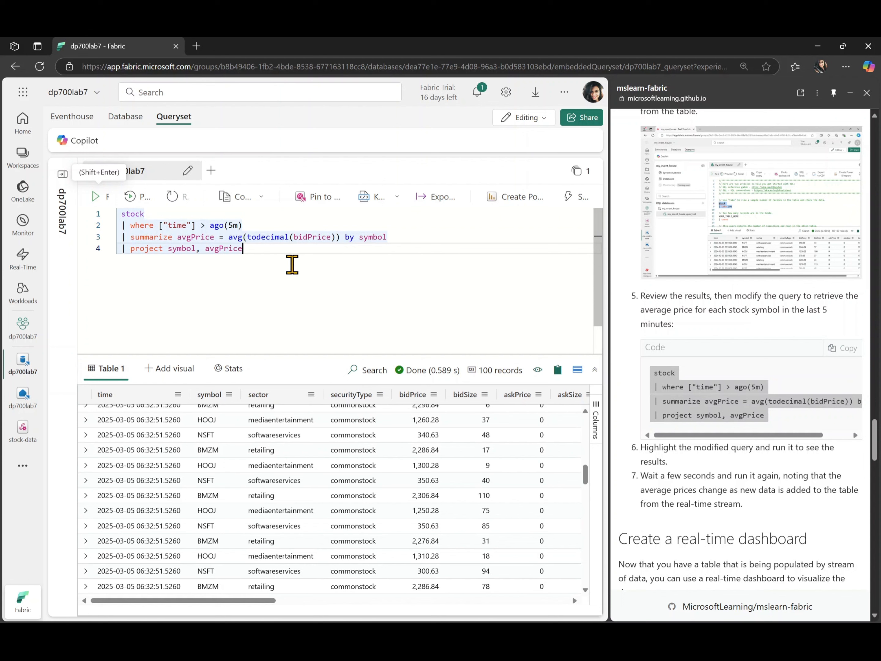
{"action": "key", "text": "ctrl+a"}
{"action": "key", "text": "shift+Tab"}
{"action": "left_click", "coordinate": [293, 264]}
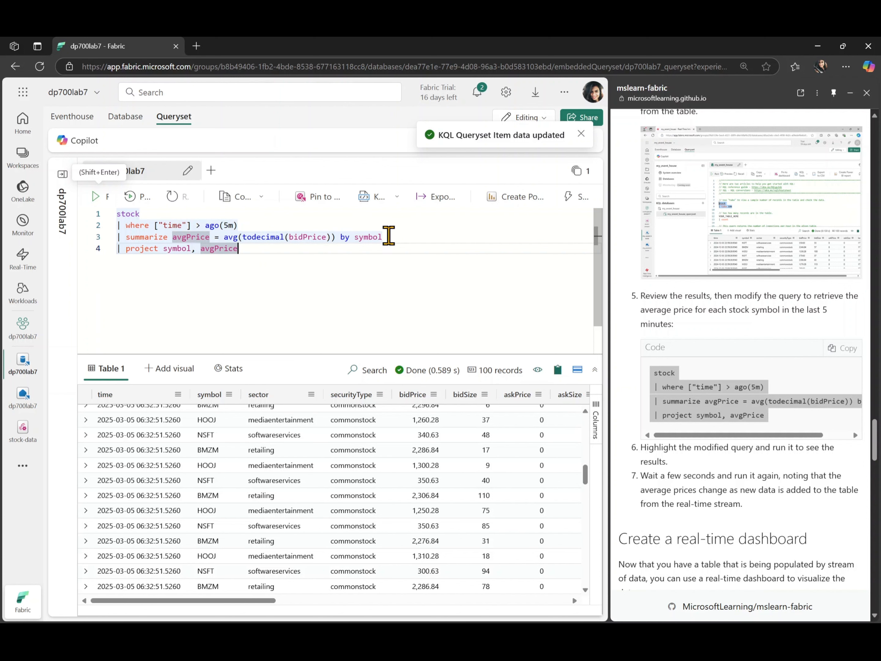
Run the average price query and widen the symbol column in the results table.
{"action": "left_click_drag", "start_coordinate": [389, 236], "coordinate": [174, 237]}
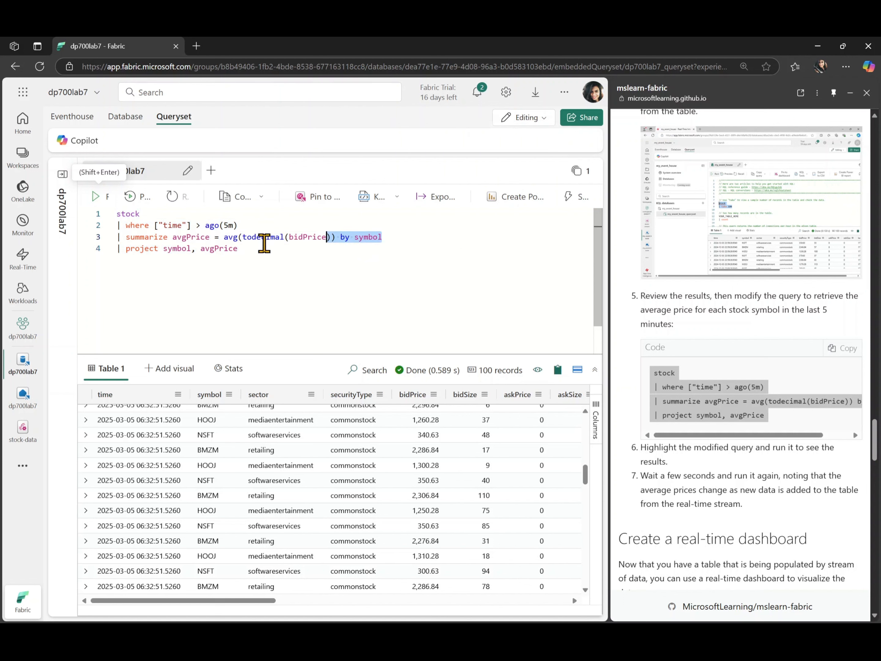
{"action": "left_click", "coordinate": [264, 244]}
{"action": "left_click", "coordinate": [96, 198]}
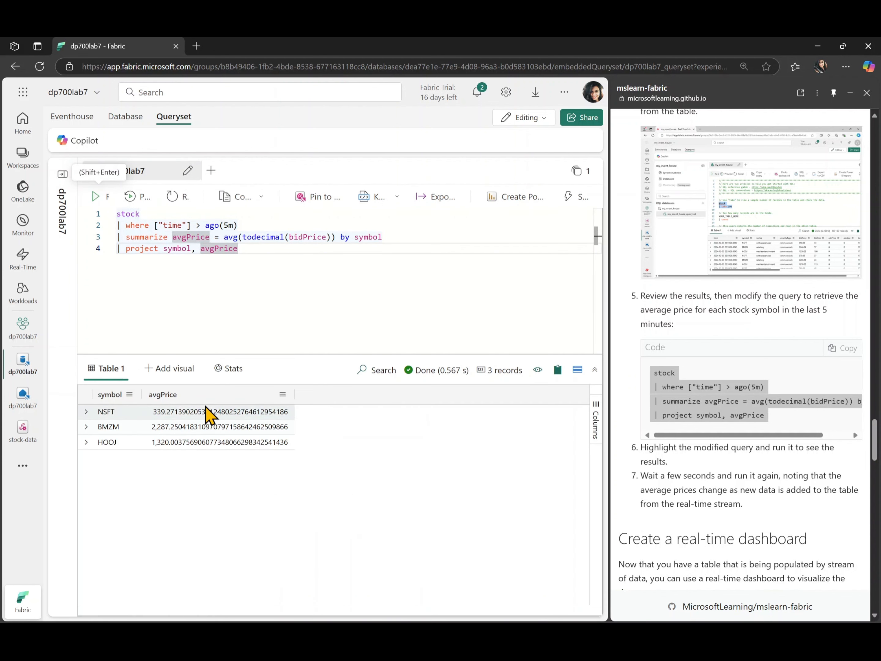
{"action": "left_click_drag", "start_coordinate": [140, 394], "coordinate": [172, 394]}
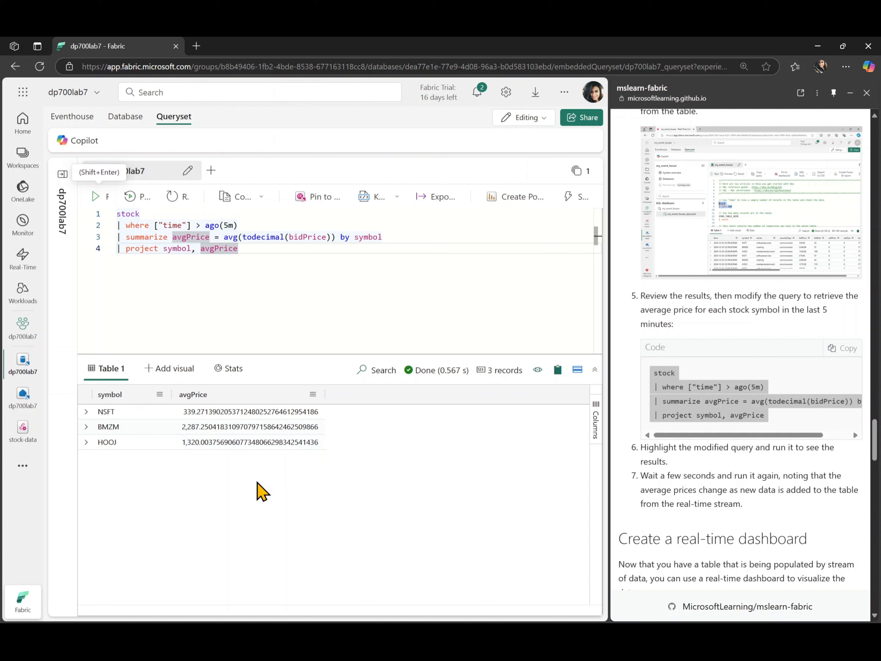
Read the lab guide's dashboard instructions, select the whole average price query and choose to pin it in a new dashboard.
{"action": "left_click", "coordinate": [728, 506]}
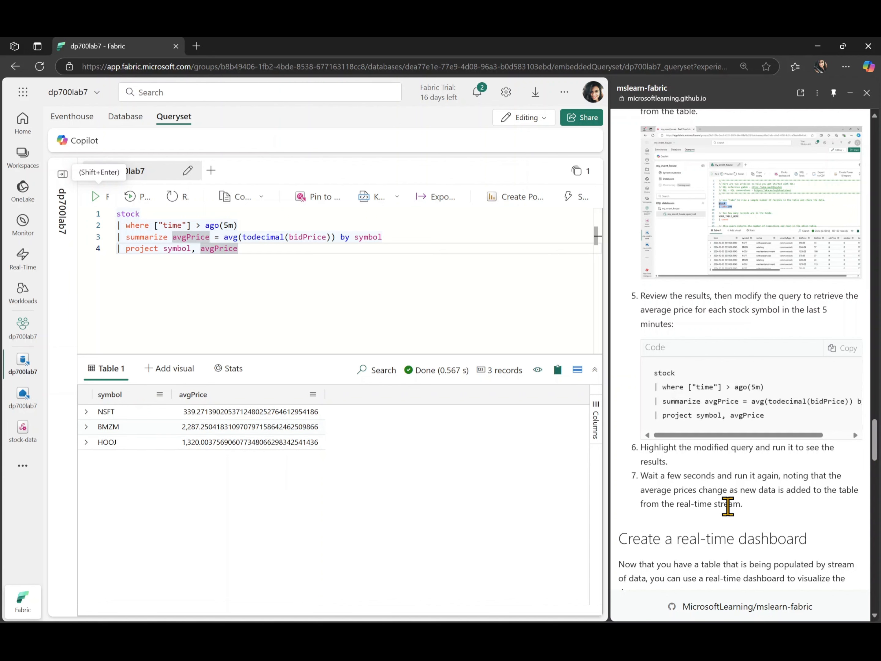
{"action": "scroll", "coordinate": [728, 506], "scroll_direction": "down", "scroll_amount": 1}
{"action": "scroll", "coordinate": [728, 508], "scroll_direction": "down", "scroll_amount": 7}
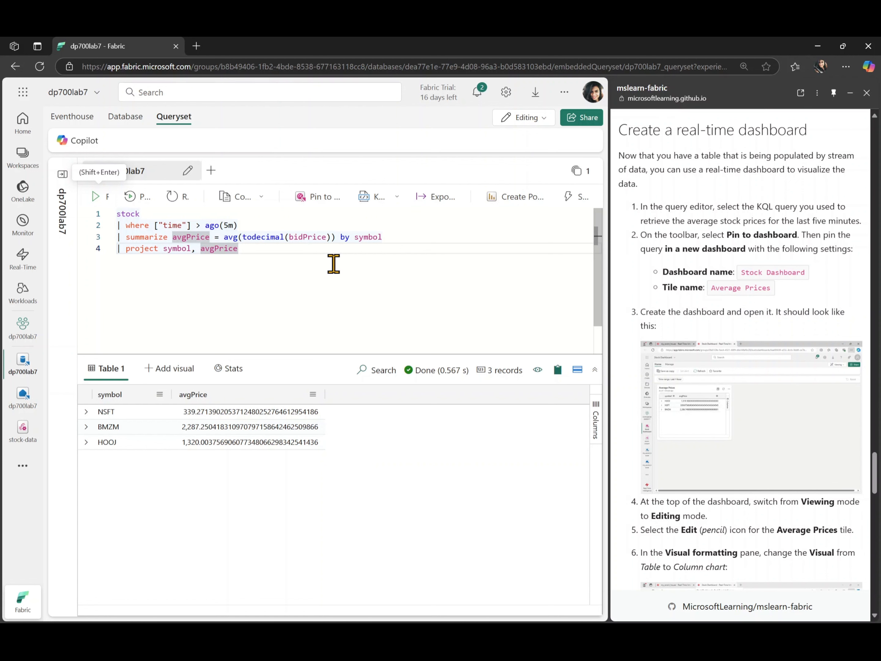
{"action": "key", "text": "ctrl+a"}
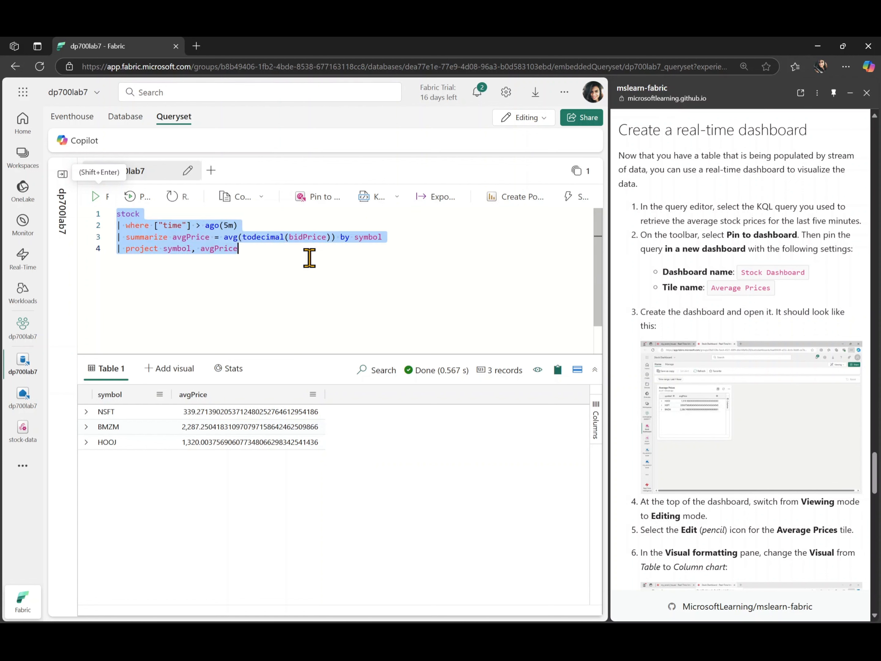
{"action": "left_click", "coordinate": [322, 207]}
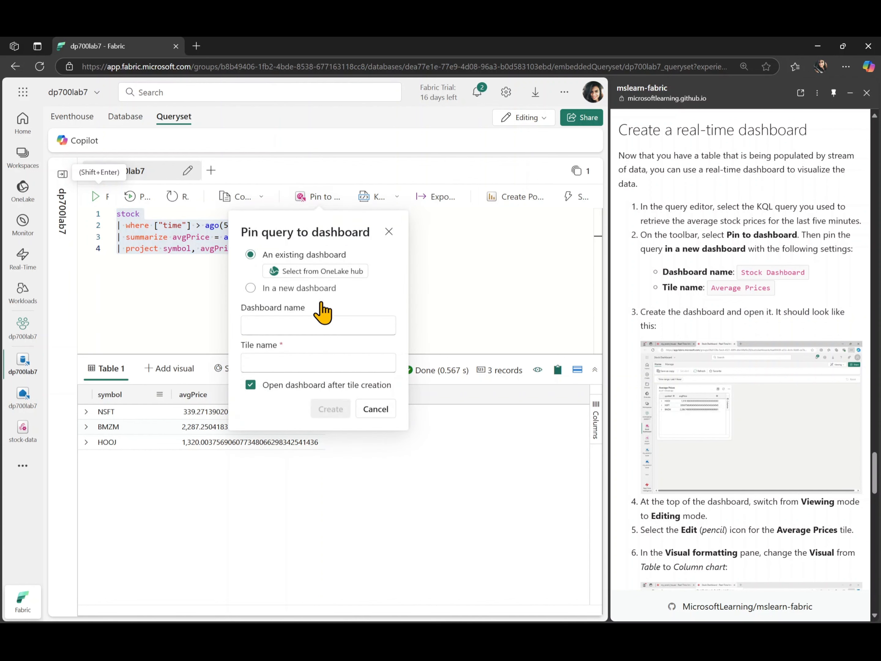
{"action": "left_click", "coordinate": [323, 290]}
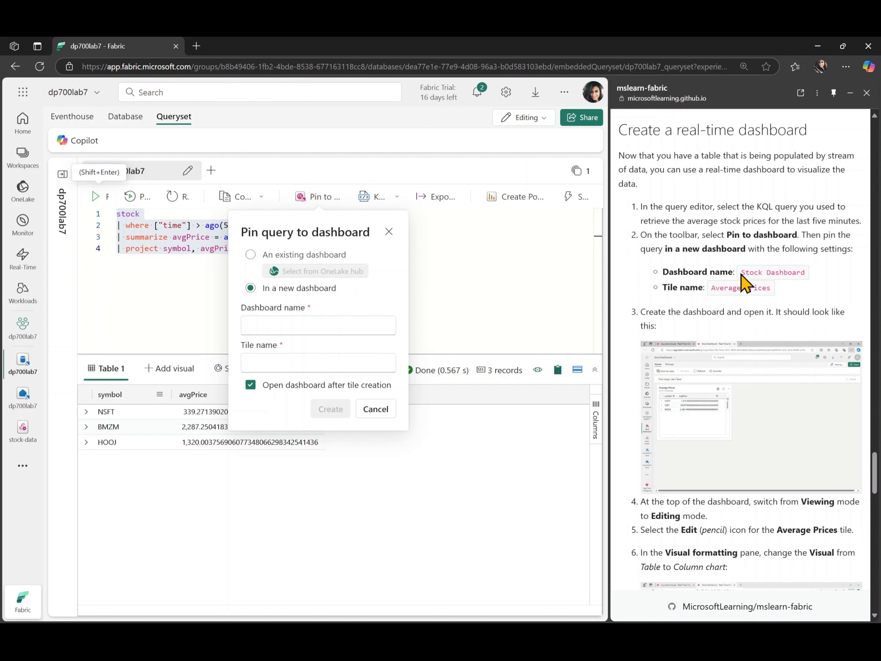
Copy the dashboard name from the lab guide and name the new dashboard "Stock Dashboard".
{"action": "triple_click", "coordinate": [787, 274]}
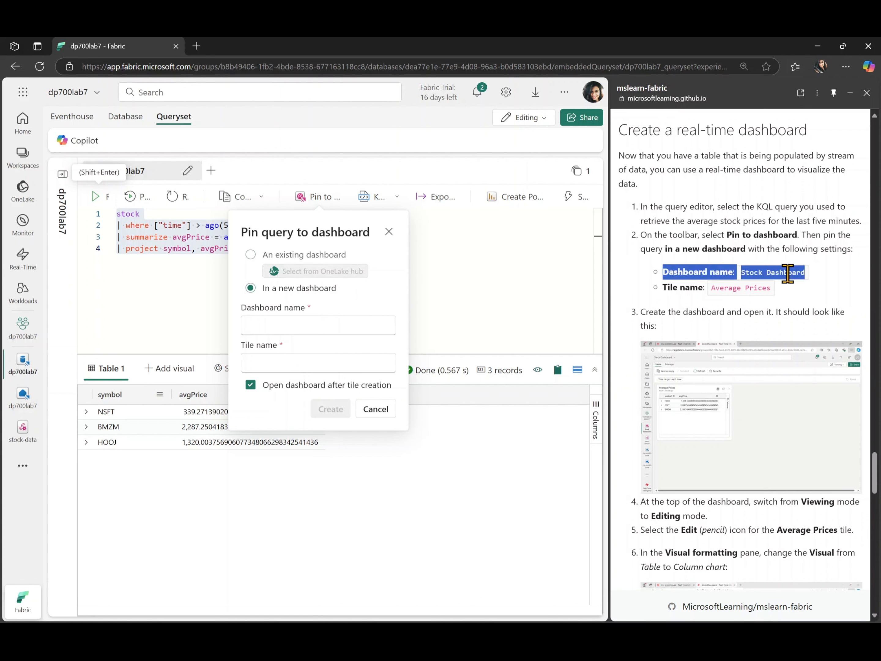
{"action": "left_click", "coordinate": [811, 282]}
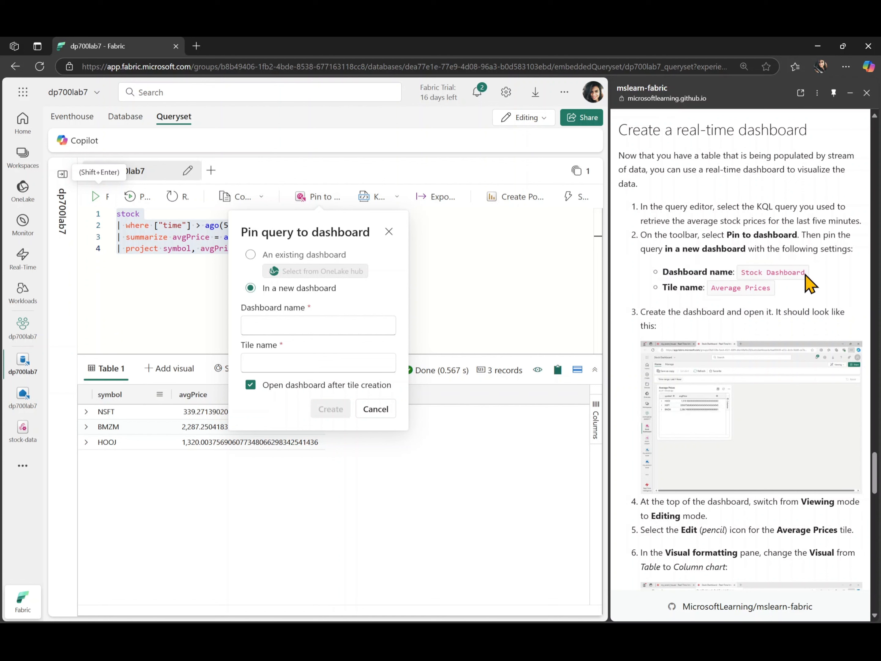
{"action": "left_click_drag", "start_coordinate": [809, 280], "coordinate": [742, 279]}
{"action": "key", "text": "ctrl+c"}
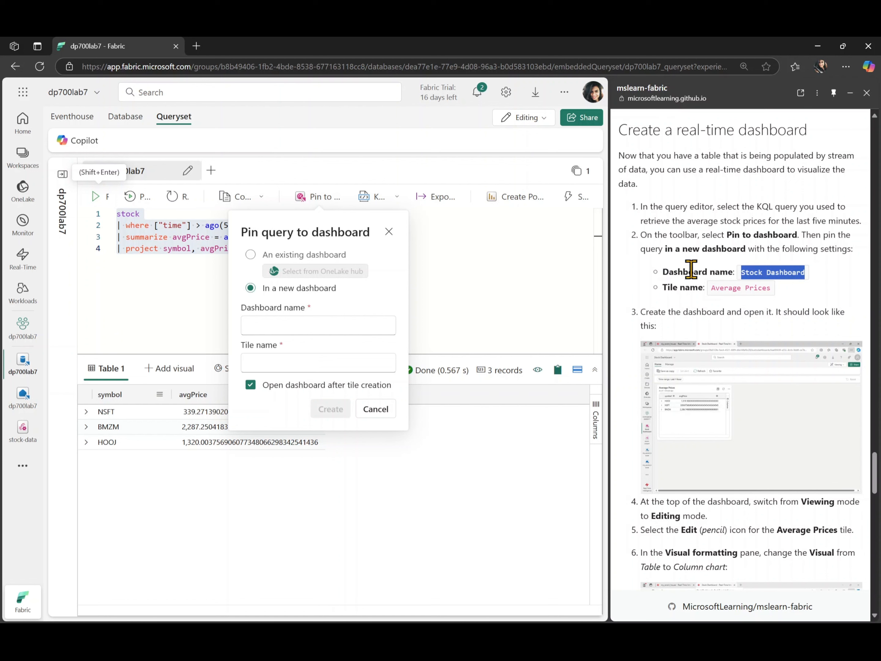
{"action": "left_click", "coordinate": [314, 335]}
{"action": "key", "text": "ctrl+v"}
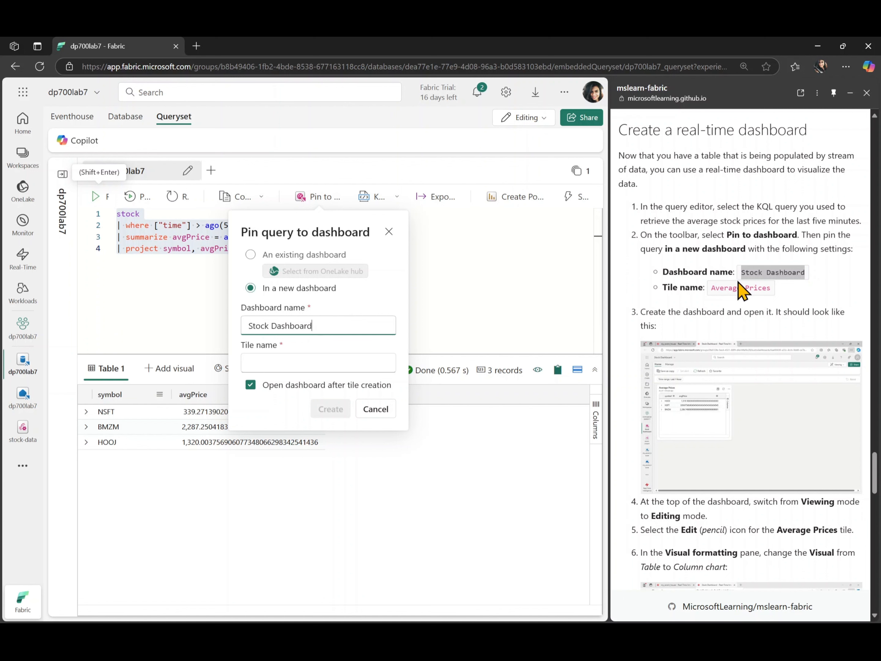
Name the tile "Average Prices" as in the lab guide and create the dashboard, opening it after tile creation.
{"action": "left_click", "coordinate": [712, 287]}
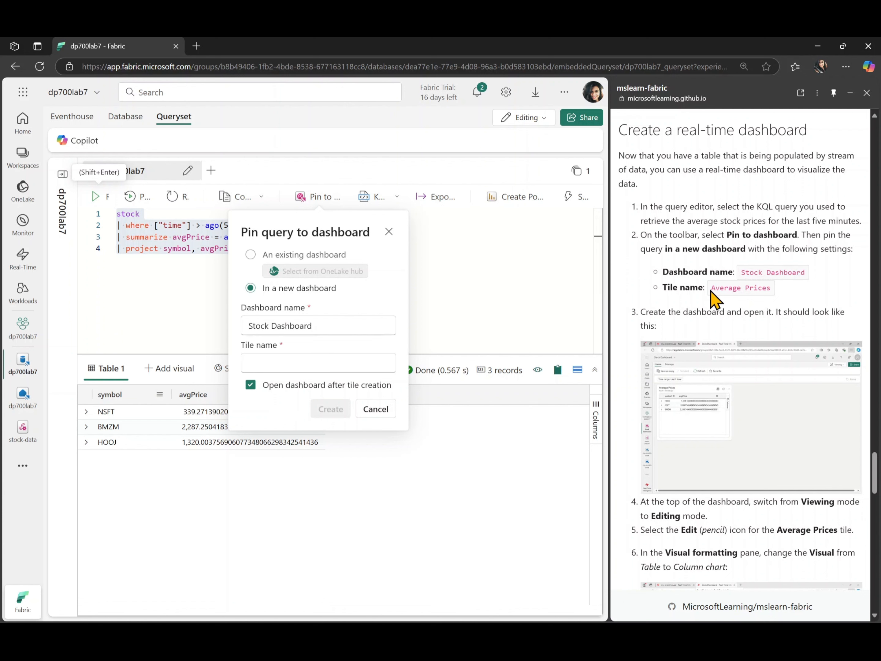
{"action": "left_click_drag", "start_coordinate": [712, 288], "coordinate": [769, 288]}
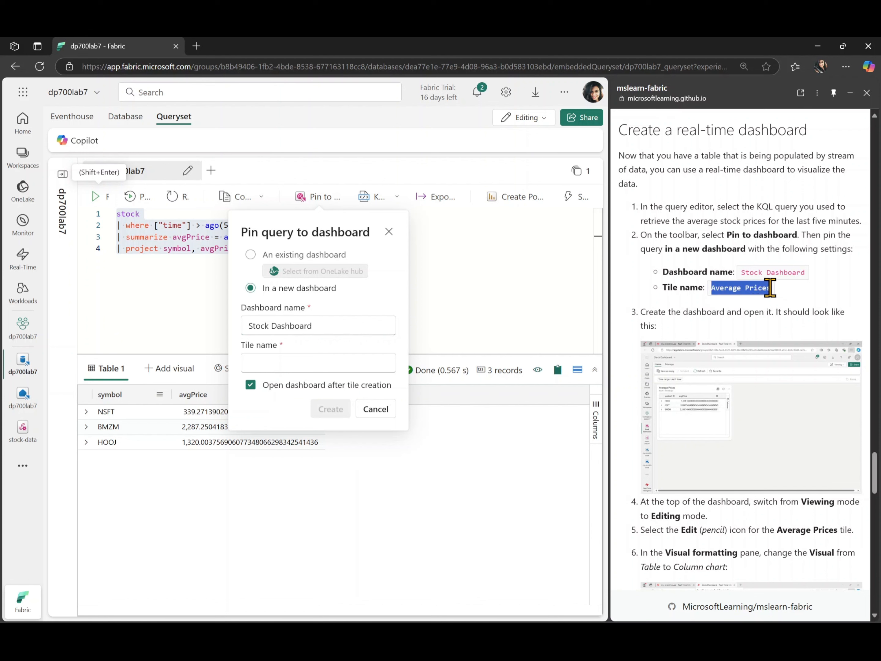
{"action": "left_click", "coordinate": [331, 358]}
{"action": "key", "text": "ctrl+v"}
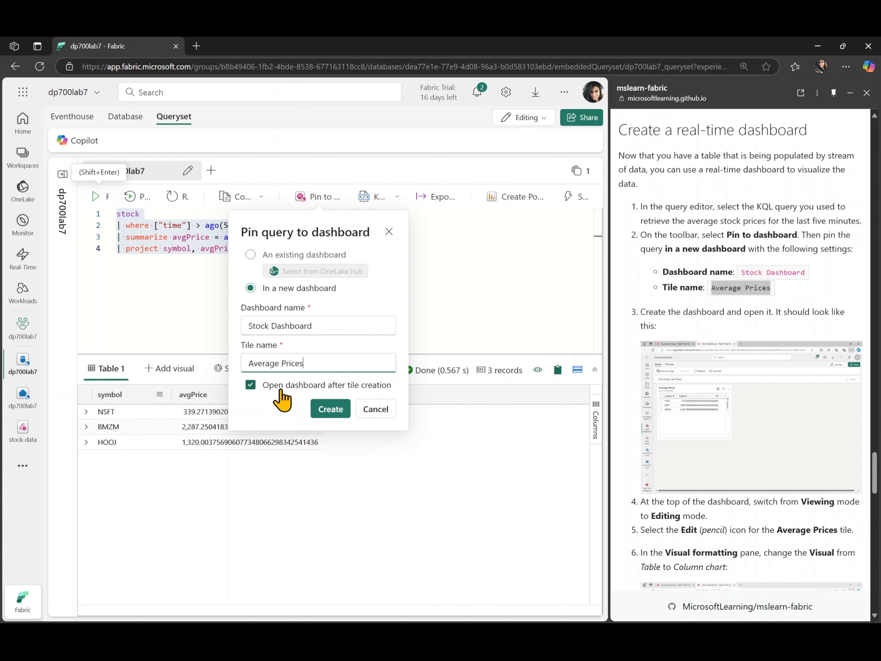
{"action": "left_click", "coordinate": [325, 408]}
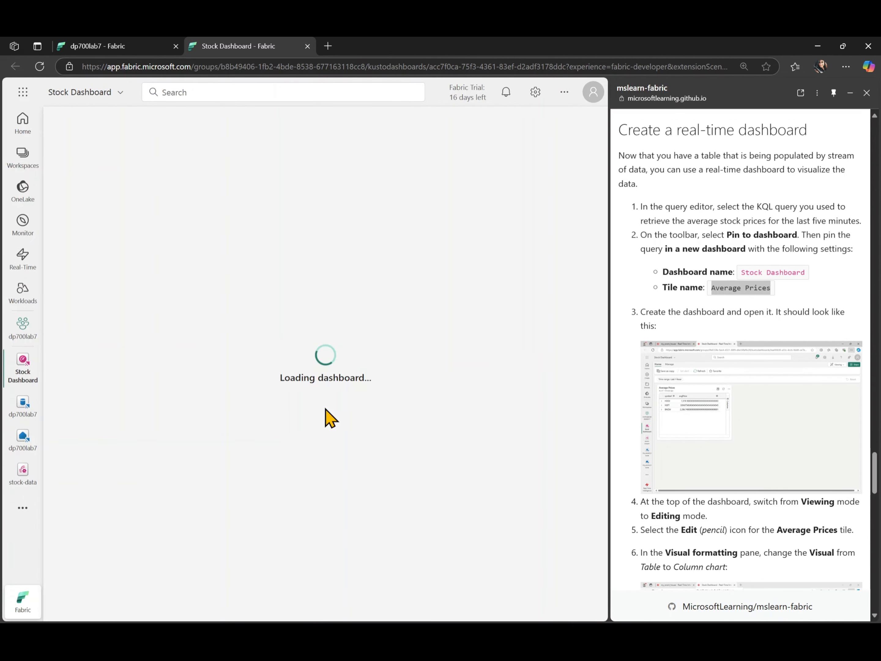
Switch the Stock Dashboard from Viewing to Editing mode and open the Average Prices tile for editing.
{"action": "scroll", "coordinate": [694, 406], "scroll_direction": "down", "scroll_amount": 3}
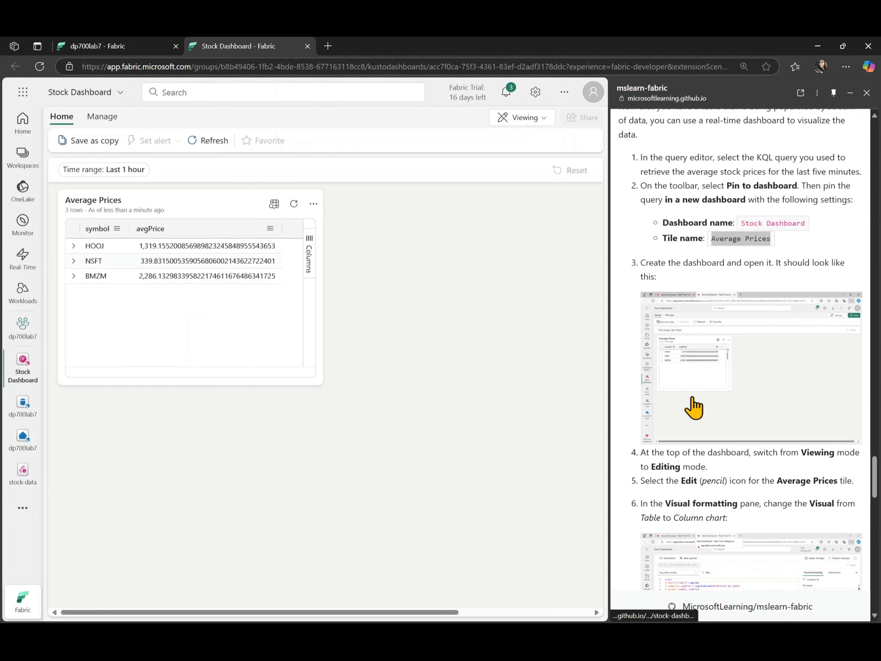
{"action": "scroll", "coordinate": [694, 406], "scroll_direction": "down", "scroll_amount": 2}
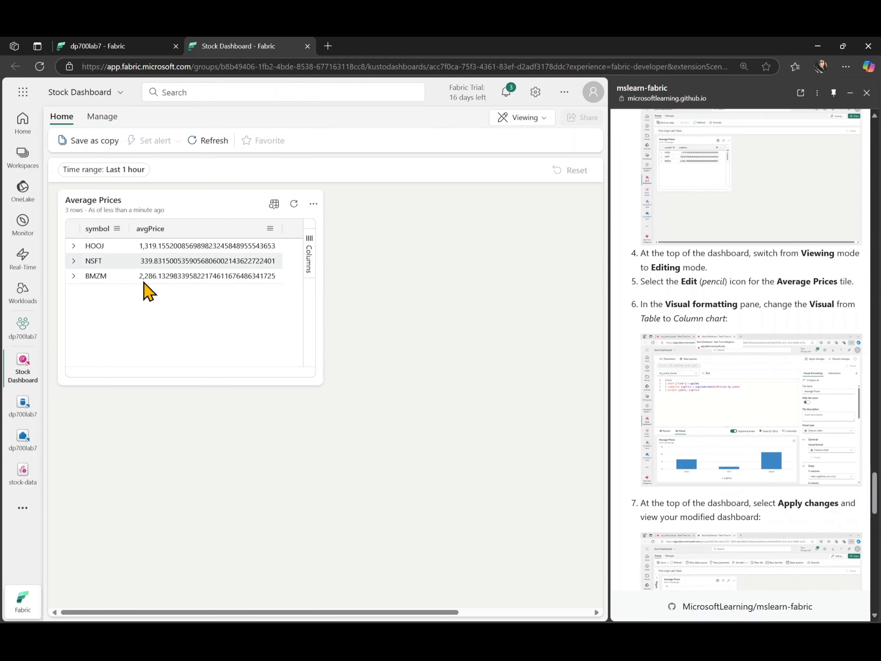
{"action": "left_click", "coordinate": [525, 118]}
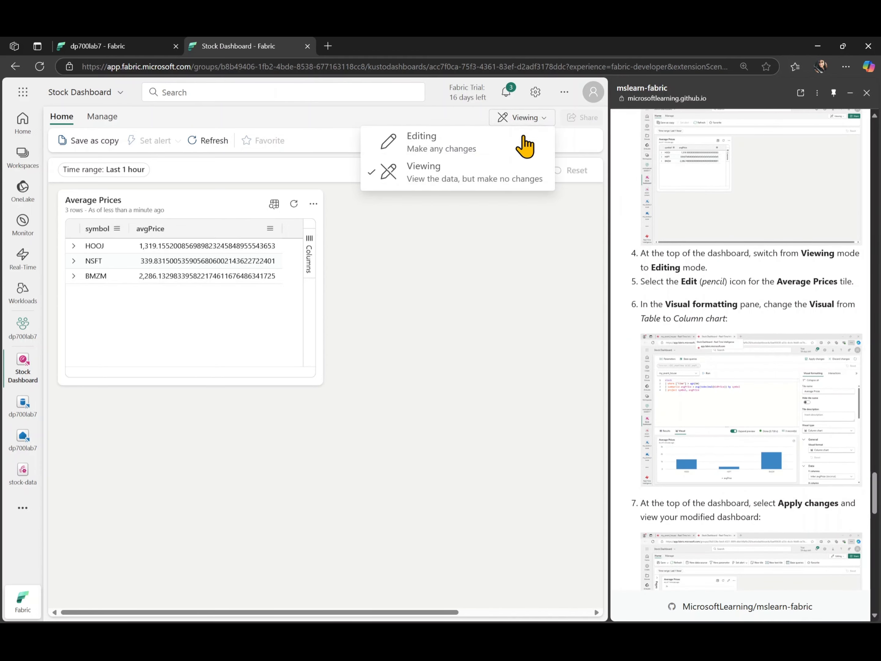
{"action": "left_click", "coordinate": [473, 149]}
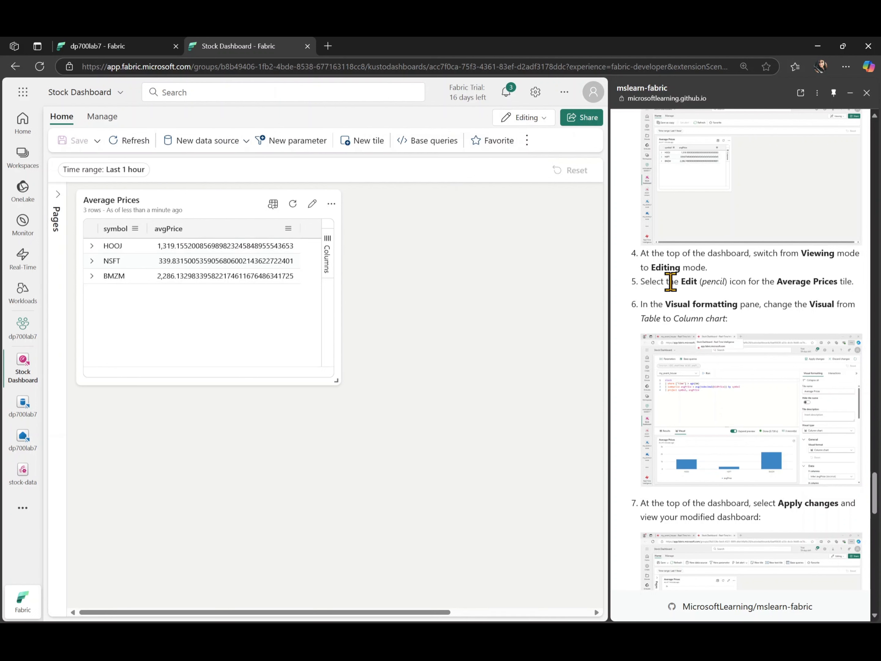
{"action": "left_click", "coordinate": [312, 204]}
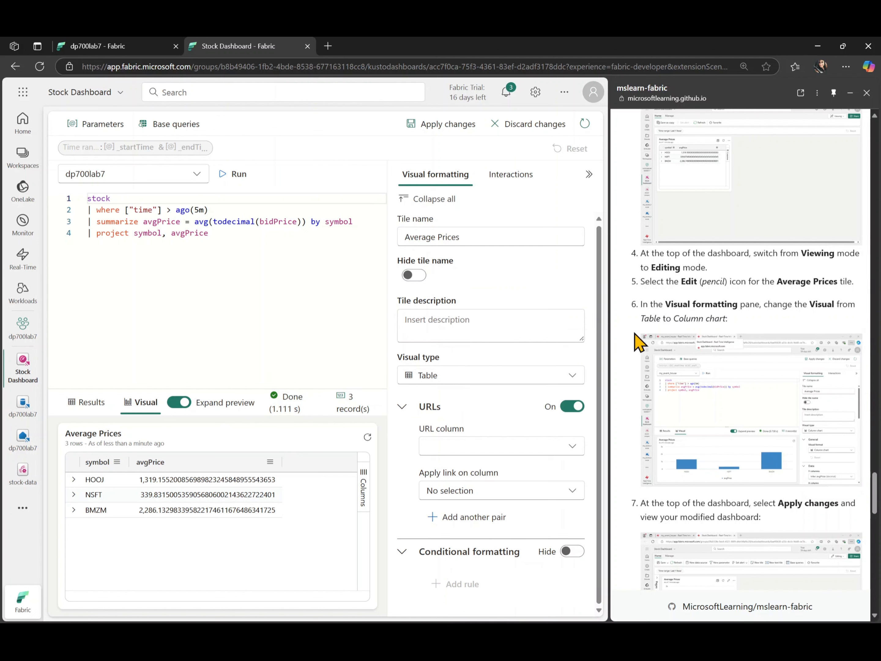
Change the Average Prices tile's visual type to Column chart and apply the changes to the dashboard.
{"action": "left_click", "coordinate": [513, 380]}
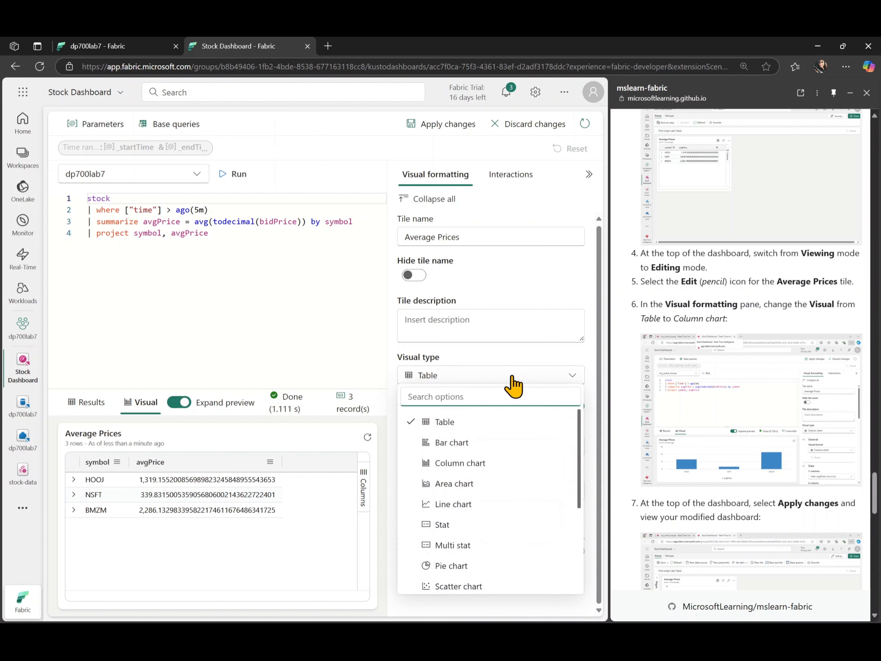
{"action": "left_click", "coordinate": [496, 465]}
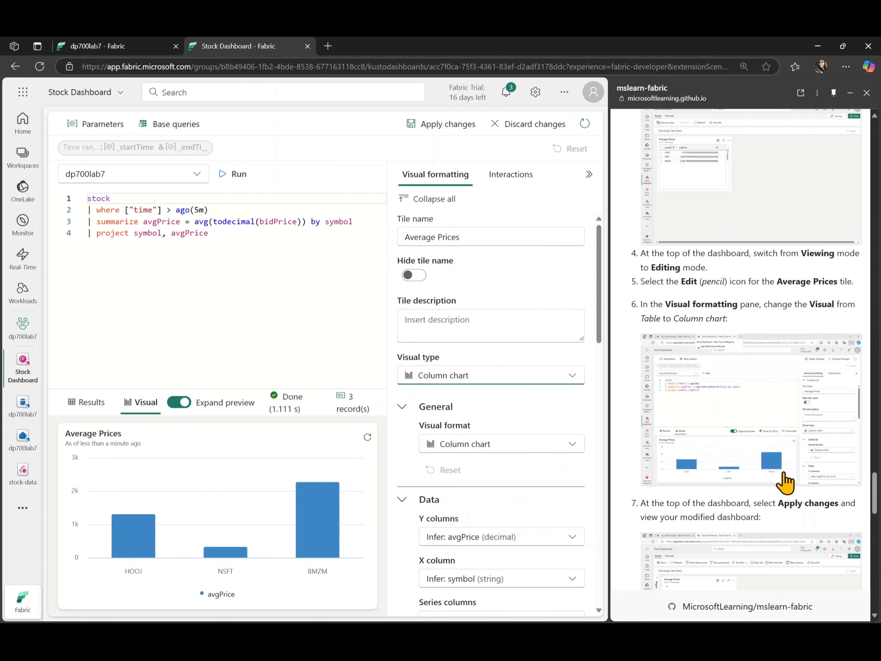
{"action": "scroll", "coordinate": [533, 409], "scroll_direction": "down", "scroll_amount": 1}
{"action": "scroll", "coordinate": [534, 408], "scroll_direction": "down", "scroll_amount": 1}
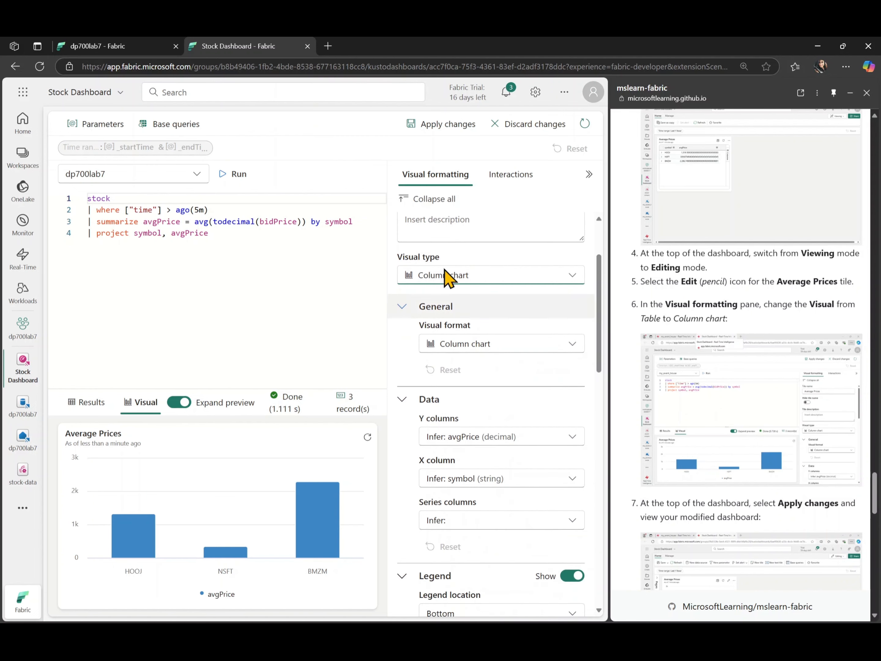
{"action": "left_click", "coordinate": [453, 126]}
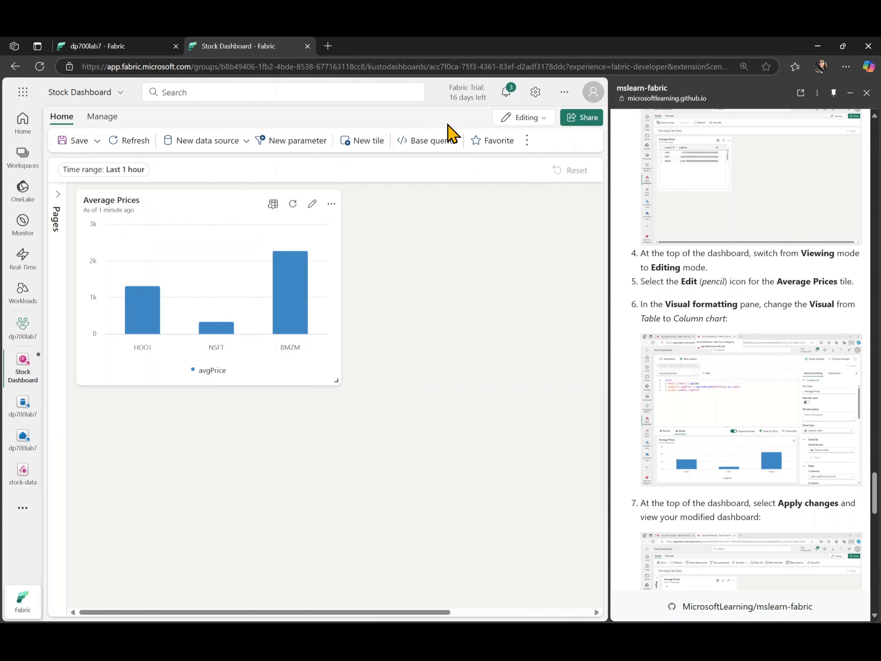
Enlarge the Average Prices tile across most of the visible dashboard width and save the dashboard.
{"action": "scroll", "coordinate": [704, 368], "scroll_direction": "down", "scroll_amount": 5}
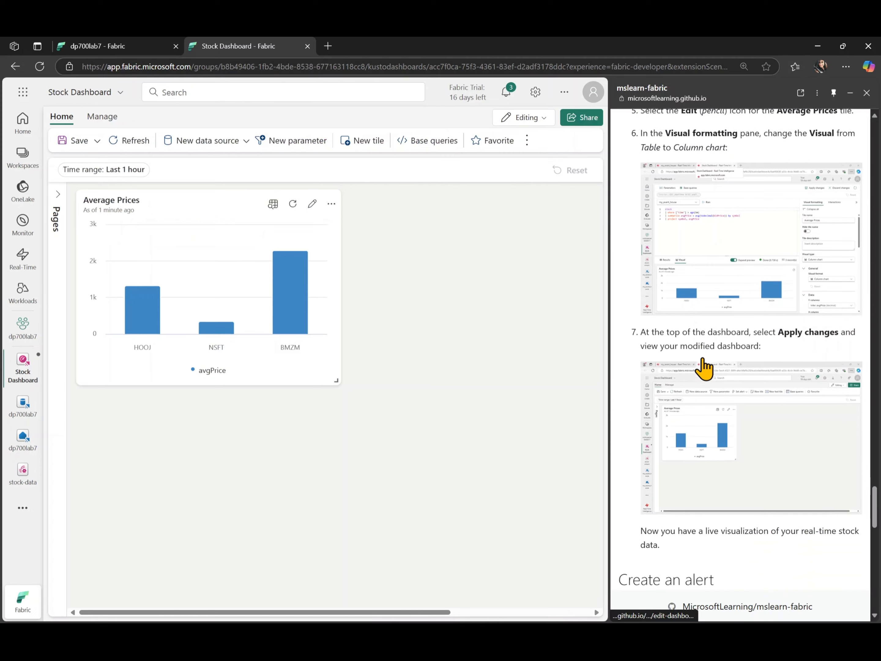
{"action": "scroll", "coordinate": [703, 367], "scroll_direction": "down", "scroll_amount": 3}
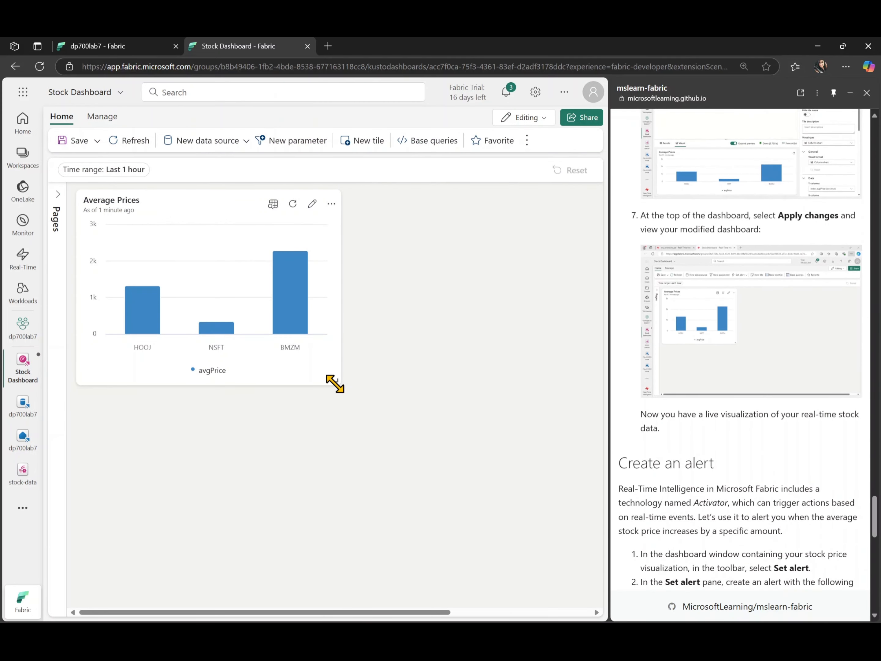
{"action": "left_click_drag", "start_coordinate": [334, 382], "coordinate": [517, 491]}
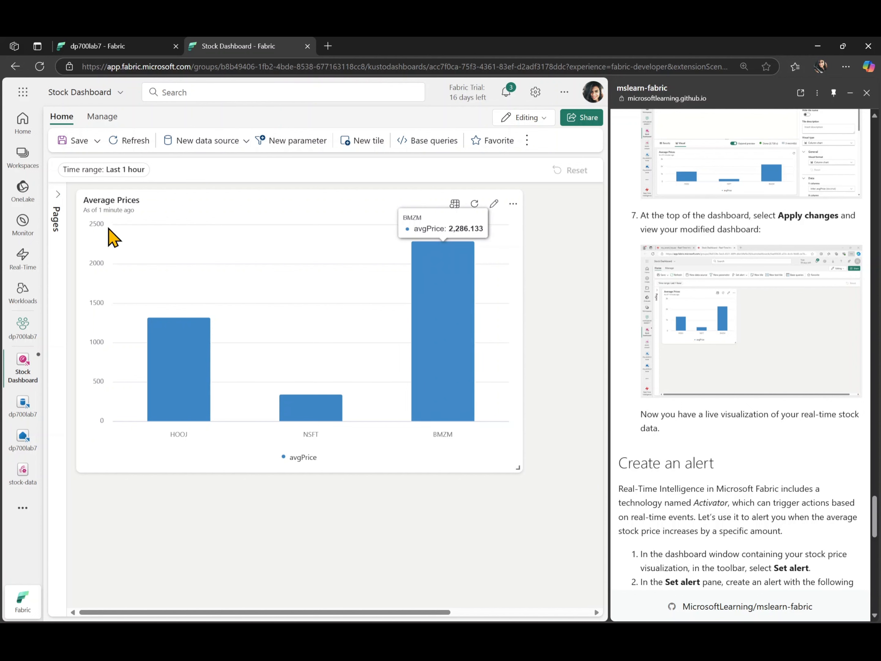
{"action": "left_click", "coordinate": [75, 142]}
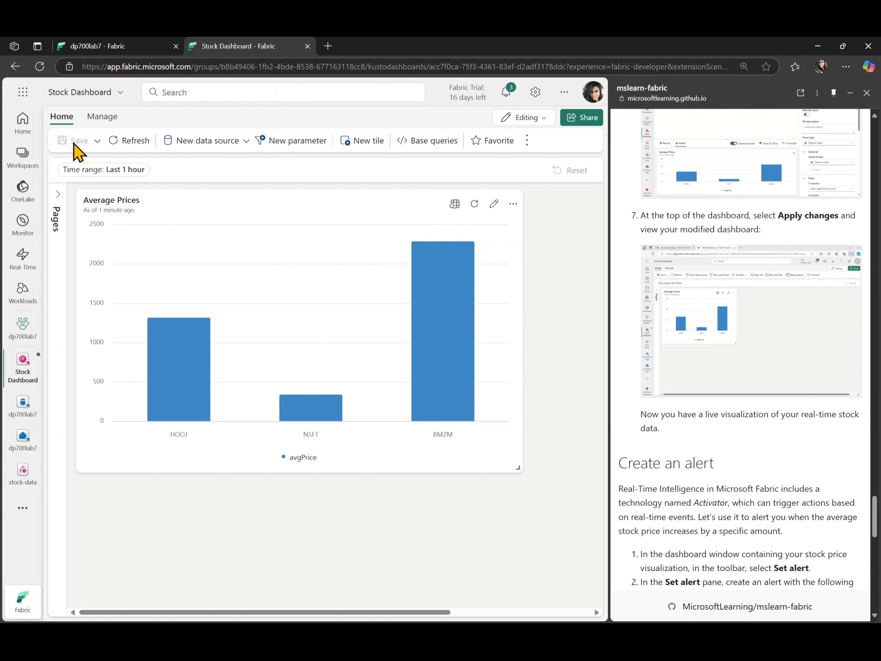
Reopen the Stock Dashboard from the dp700lab7 workspace and start setting an alert on the Average Prices tile.
{"action": "left_click", "coordinate": [27, 334]}
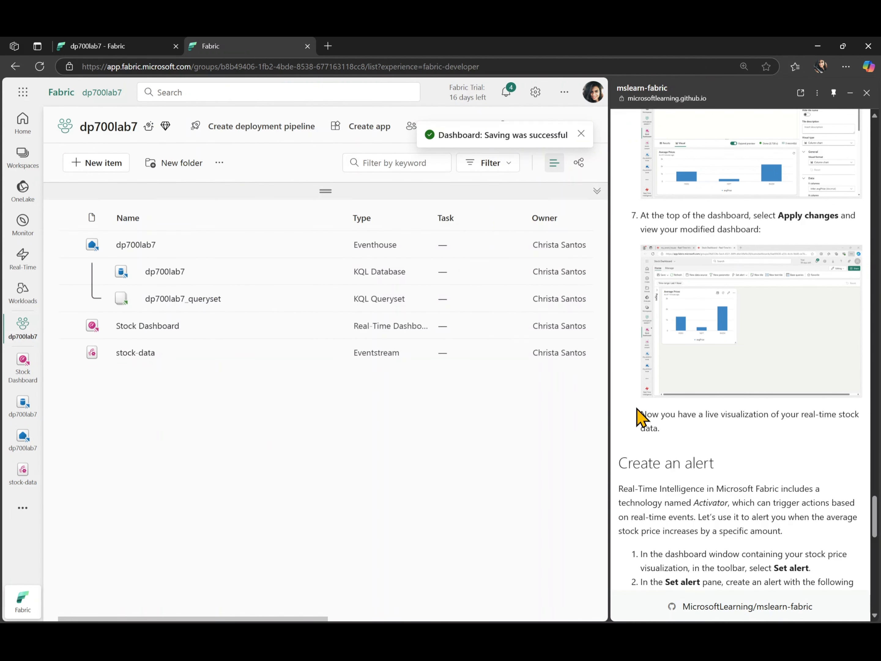
{"action": "scroll", "coordinate": [639, 418], "scroll_direction": "down", "scroll_amount": 5}
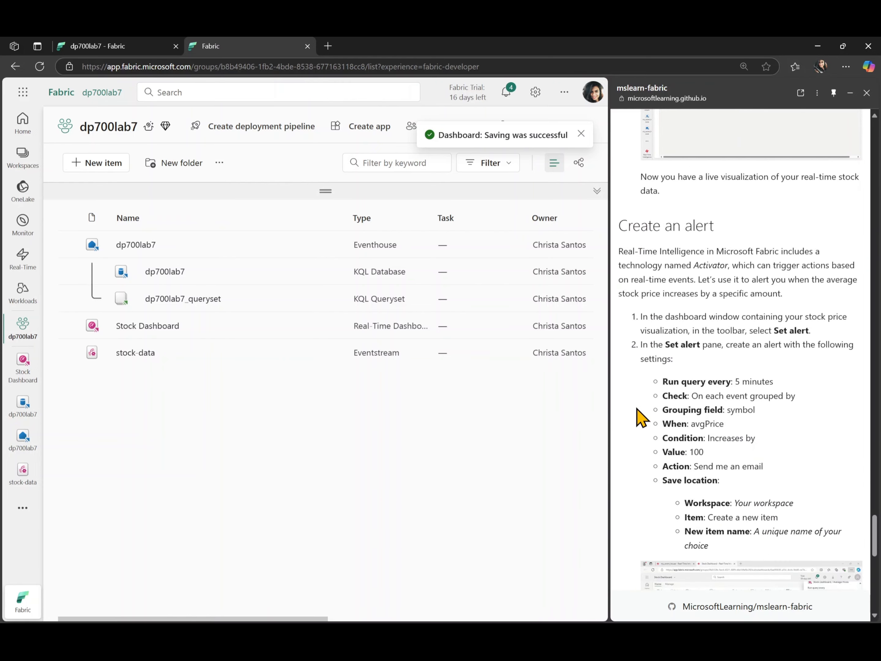
{"action": "scroll", "coordinate": [639, 418], "scroll_direction": "down", "scroll_amount": 2}
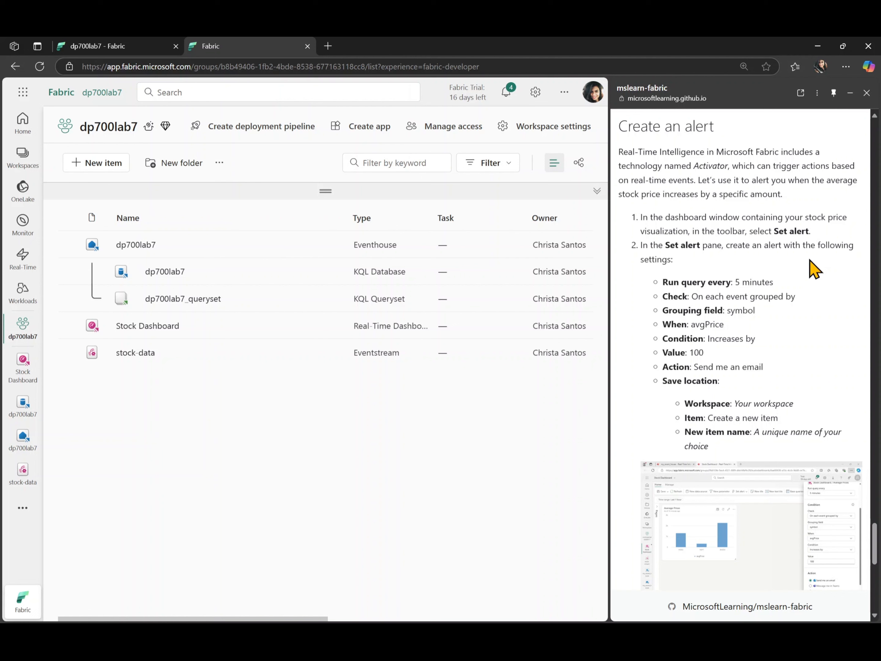
{"action": "left_click", "coordinate": [120, 327]}
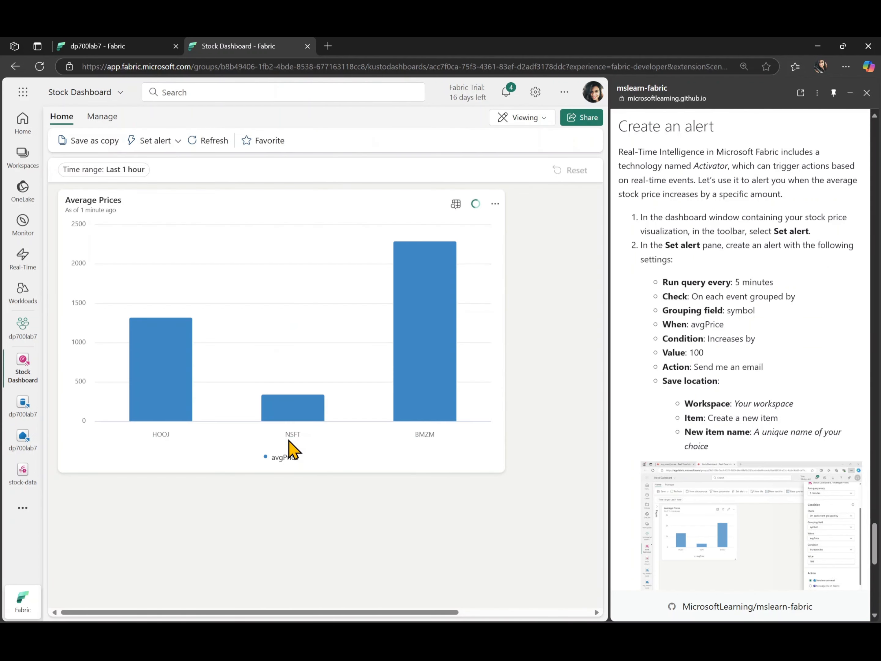
{"action": "left_click", "coordinate": [150, 141]}
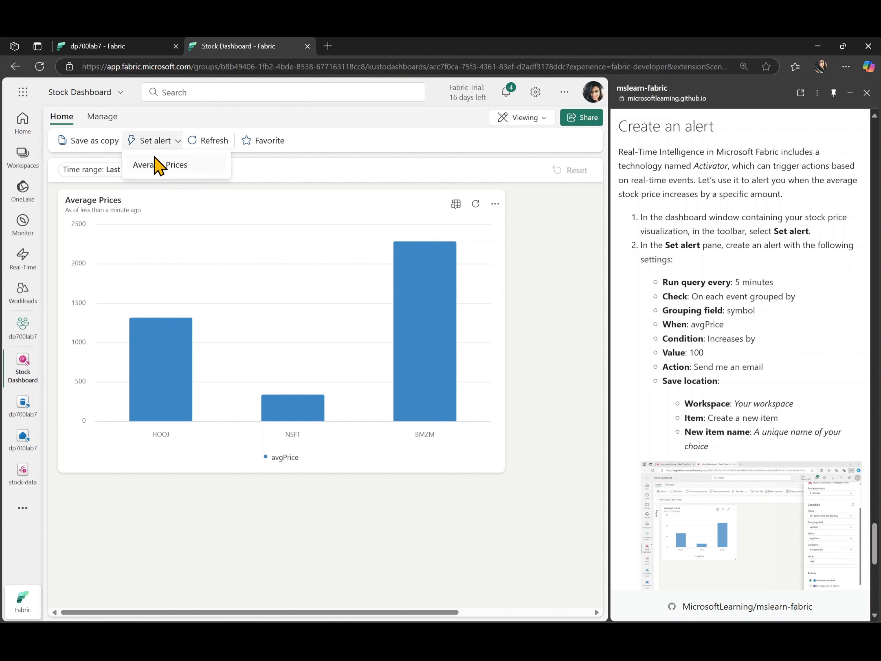
{"action": "left_click", "coordinate": [157, 167]}
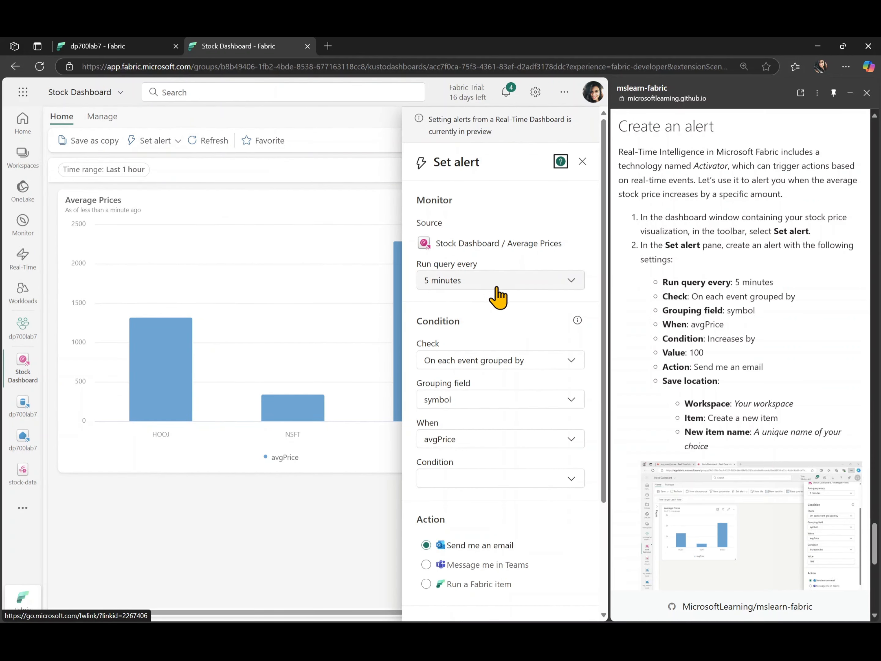
Set the alert condition on avgPrice to Increases by with a value of 100.
{"action": "scroll", "coordinate": [504, 335], "scroll_direction": "down", "scroll_amount": 3}
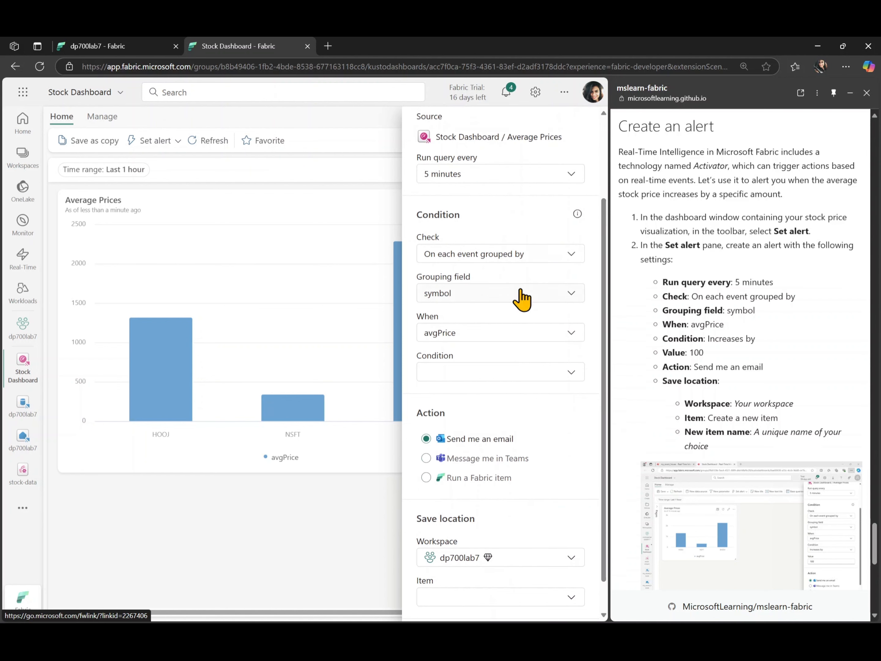
{"action": "left_click", "coordinate": [474, 378]}
{"action": "scroll", "coordinate": [503, 522], "scroll_direction": "down", "scroll_amount": 4}
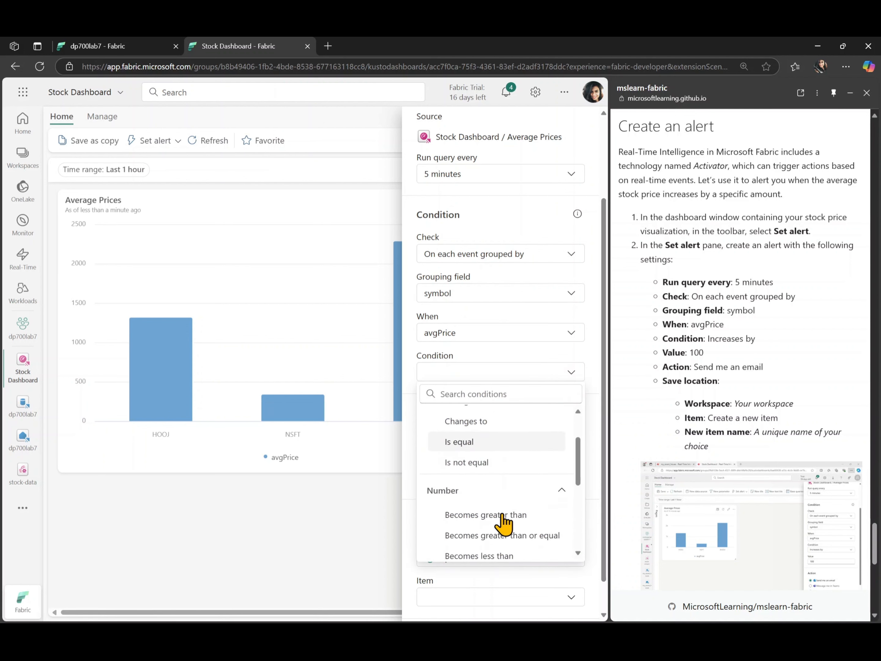
{"action": "scroll", "coordinate": [504, 524], "scroll_direction": "down", "scroll_amount": 3}
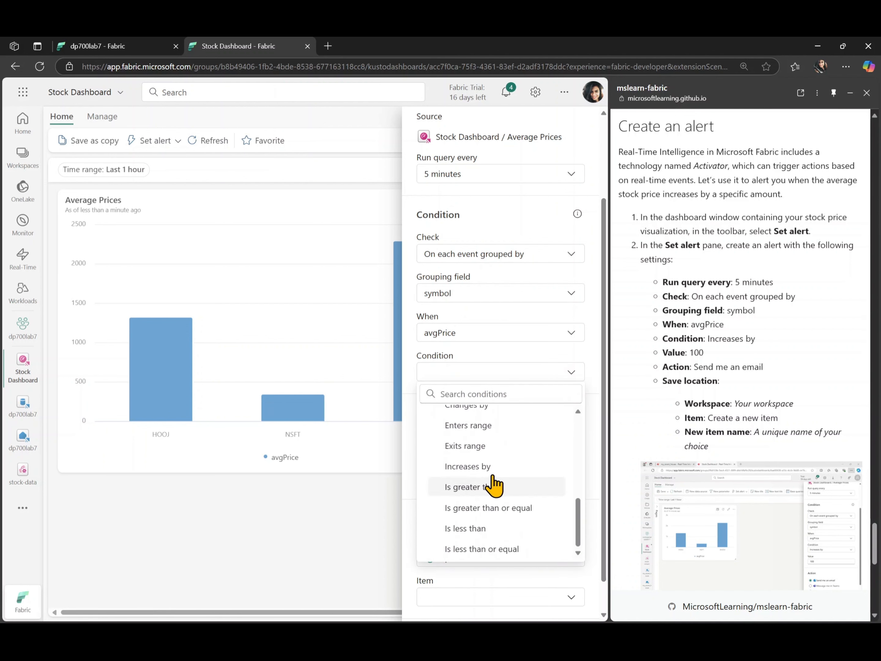
{"action": "left_click", "coordinate": [473, 467]}
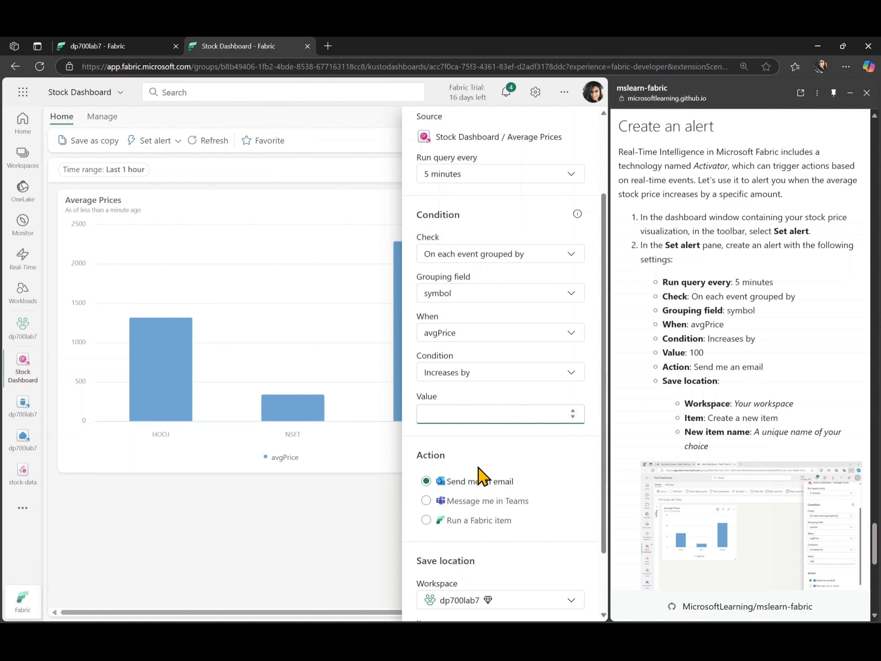
{"action": "type", "text": "100"}
{"action": "left_click", "coordinate": [585, 446]}
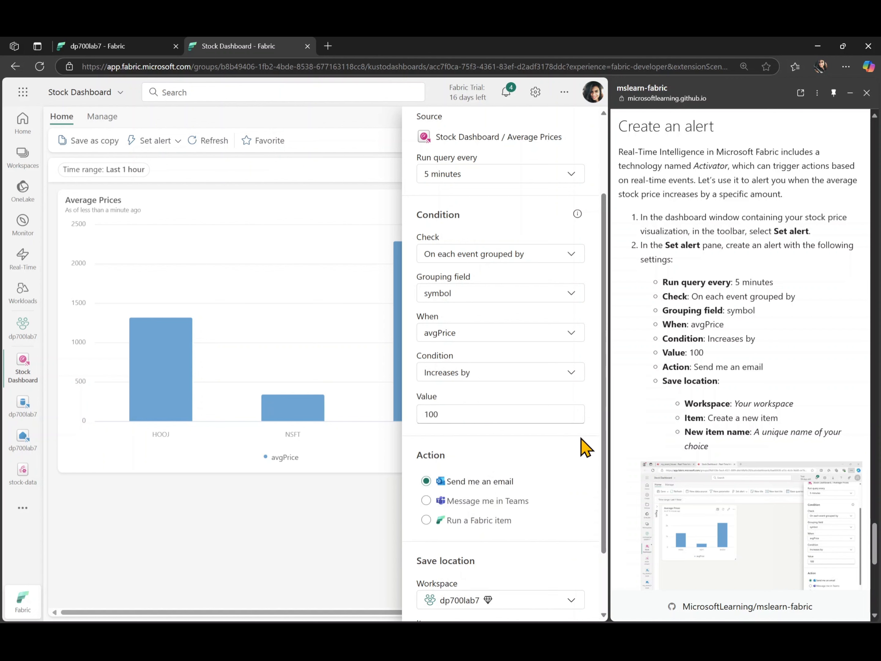
Save the alert to a new item named dp700lab7alert in the dp700lab7 workspace and create it.
{"action": "scroll", "coordinate": [584, 446], "scroll_direction": "down", "scroll_amount": 2}
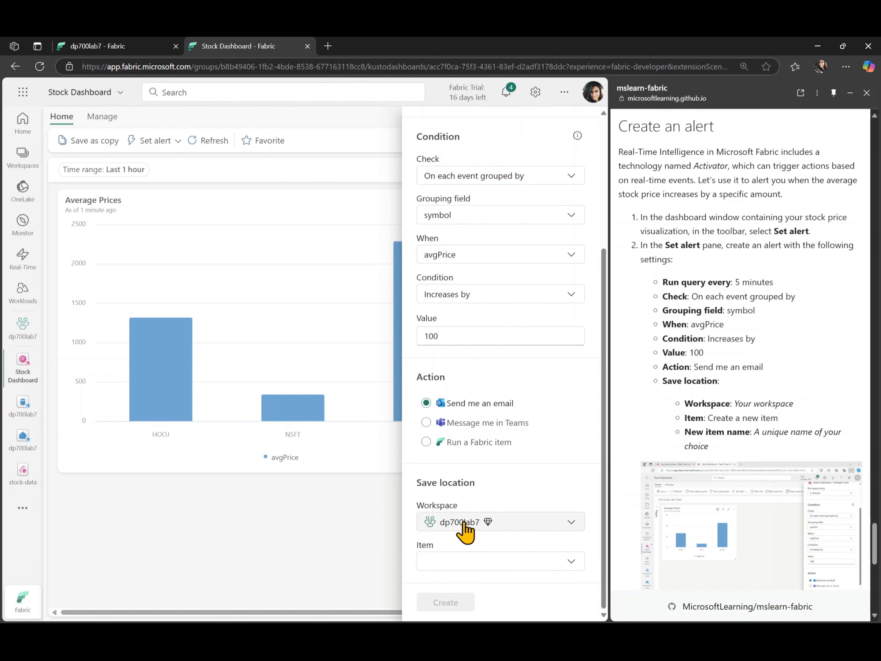
{"action": "left_click", "coordinate": [492, 564]}
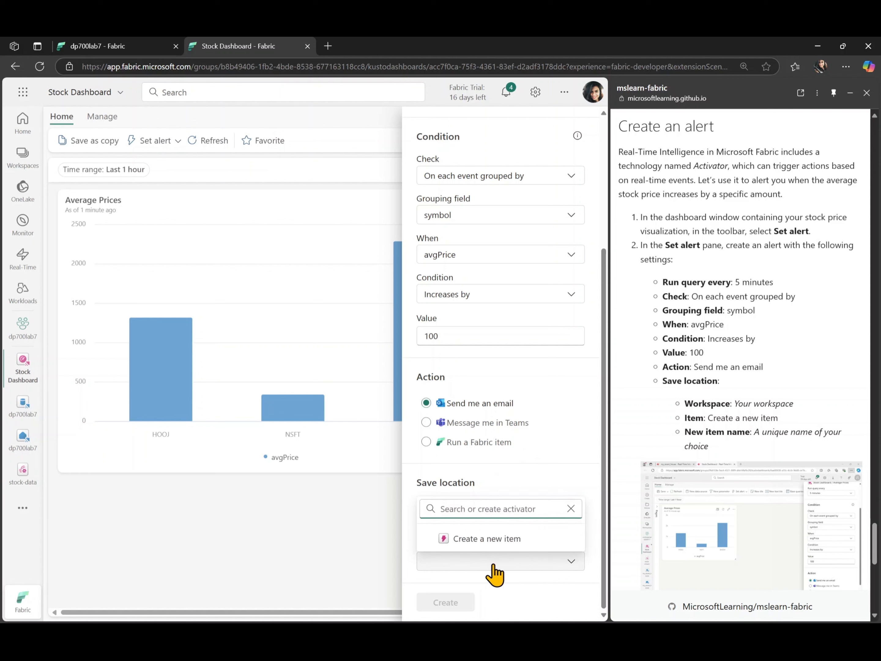
{"action": "left_click", "coordinate": [489, 541]}
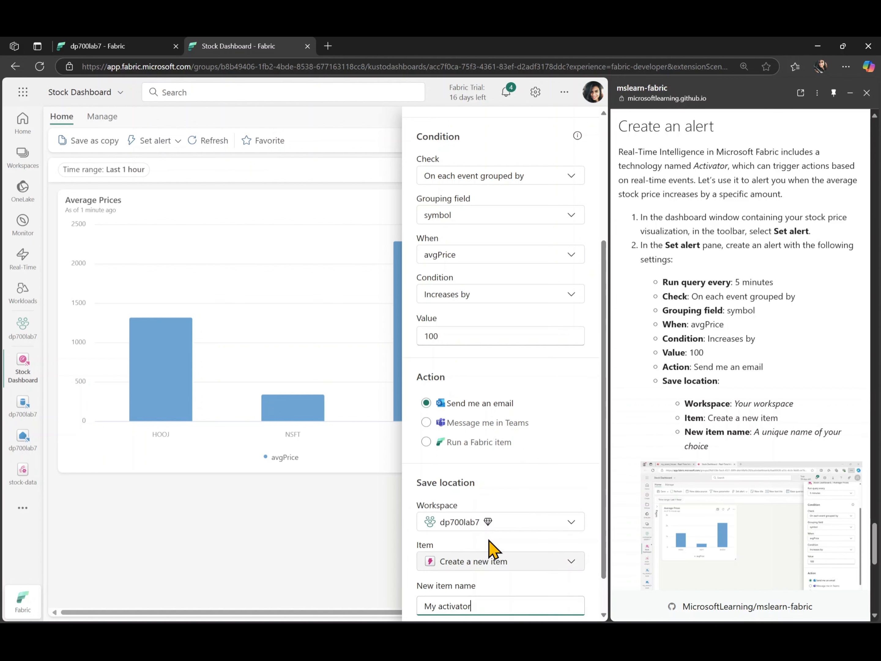
{"action": "scroll", "coordinate": [487, 552], "scroll_direction": "down", "scroll_amount": 1}
{"action": "double_click", "coordinate": [482, 557]}
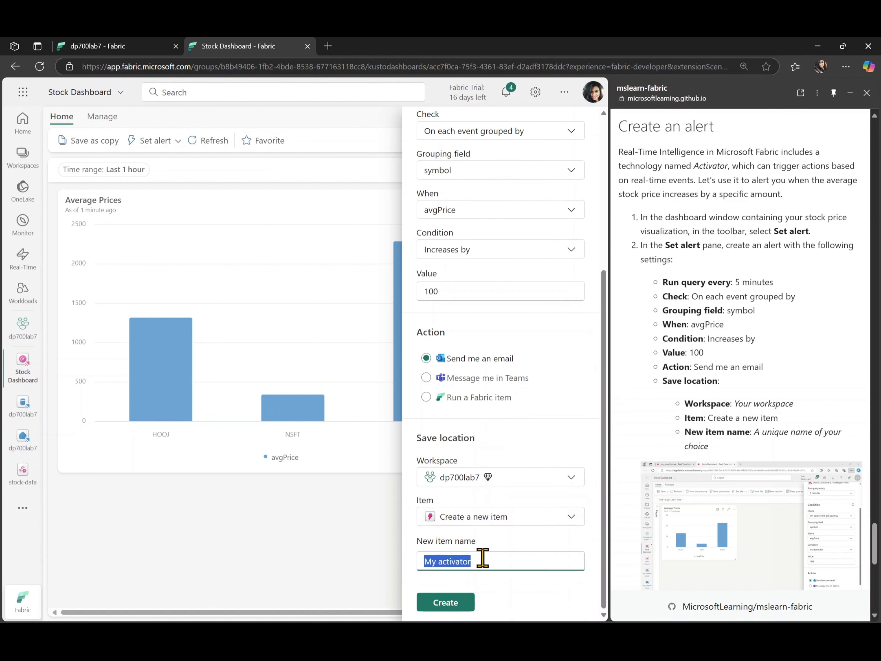
{"action": "type", "text": "dp700lab7alert"}
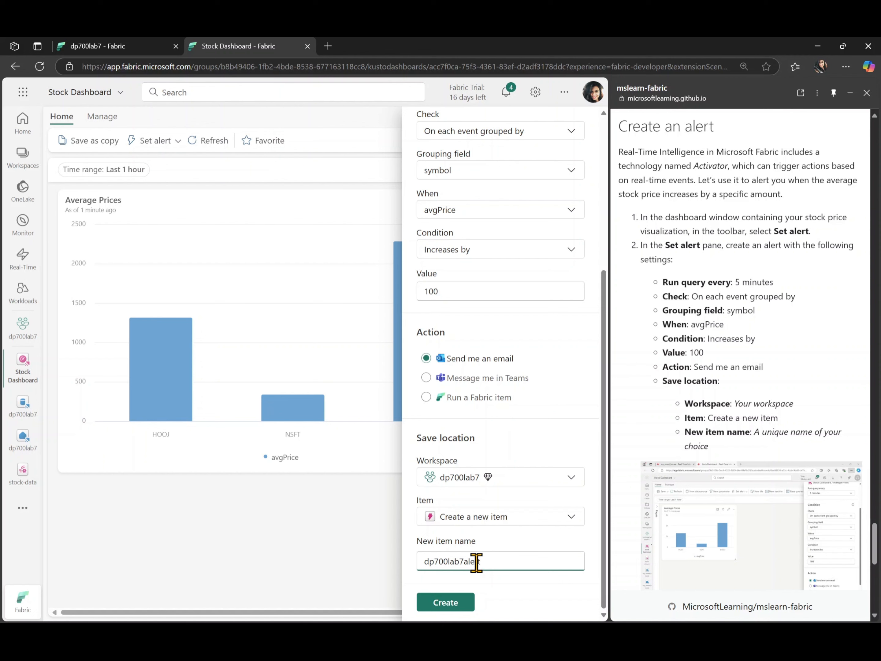
{"action": "scroll", "coordinate": [677, 478], "scroll_direction": "down", "scroll_amount": 3}
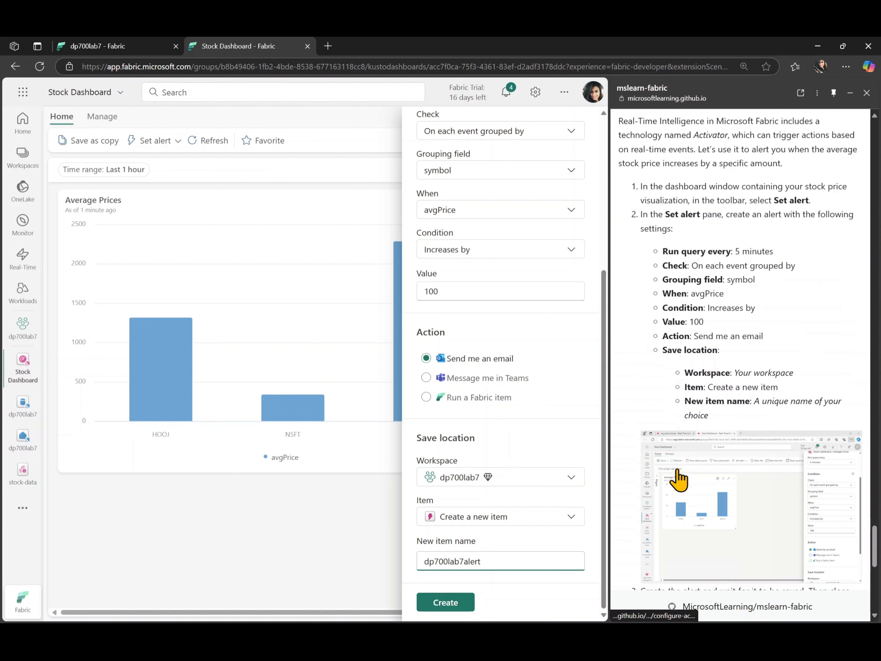
{"action": "left_click", "coordinate": [451, 602]}
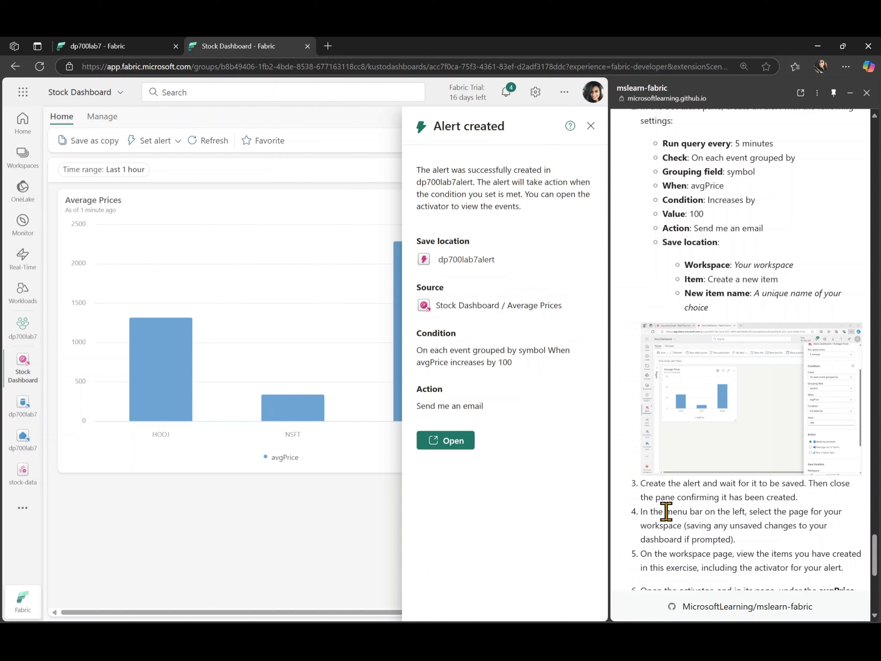
Open the dp700lab7alert activator from the alert confirmation and close the rule's definition details.
{"action": "scroll", "coordinate": [666, 511], "scroll_direction": "down", "scroll_amount": 3}
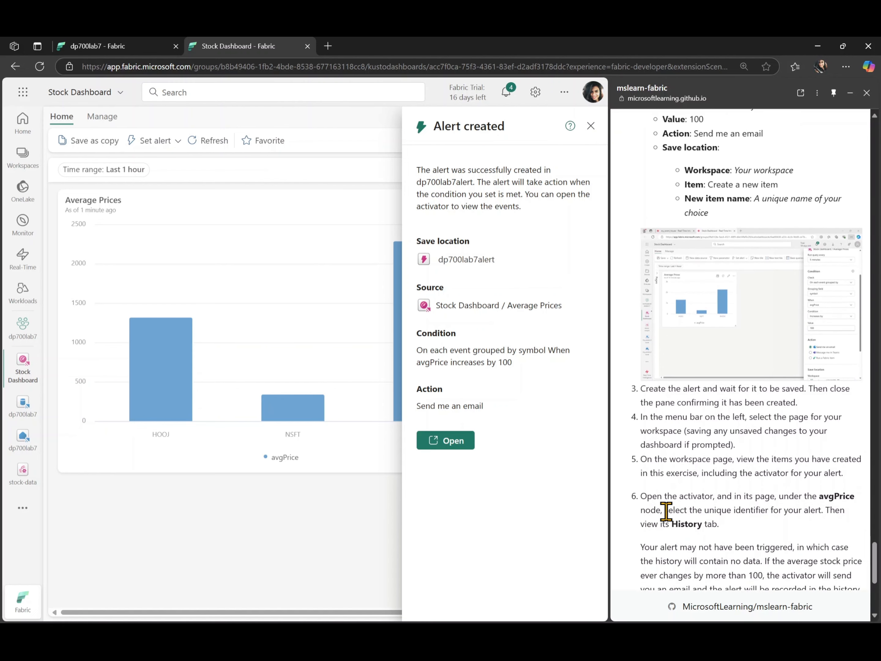
{"action": "scroll", "coordinate": [666, 512], "scroll_direction": "down", "scroll_amount": 1}
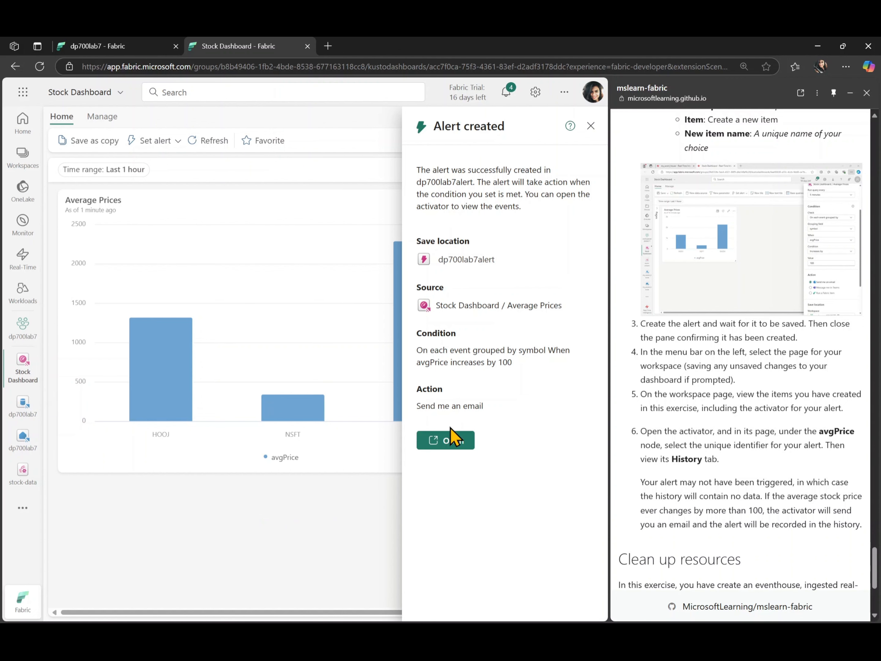
{"action": "left_click", "coordinate": [448, 444]}
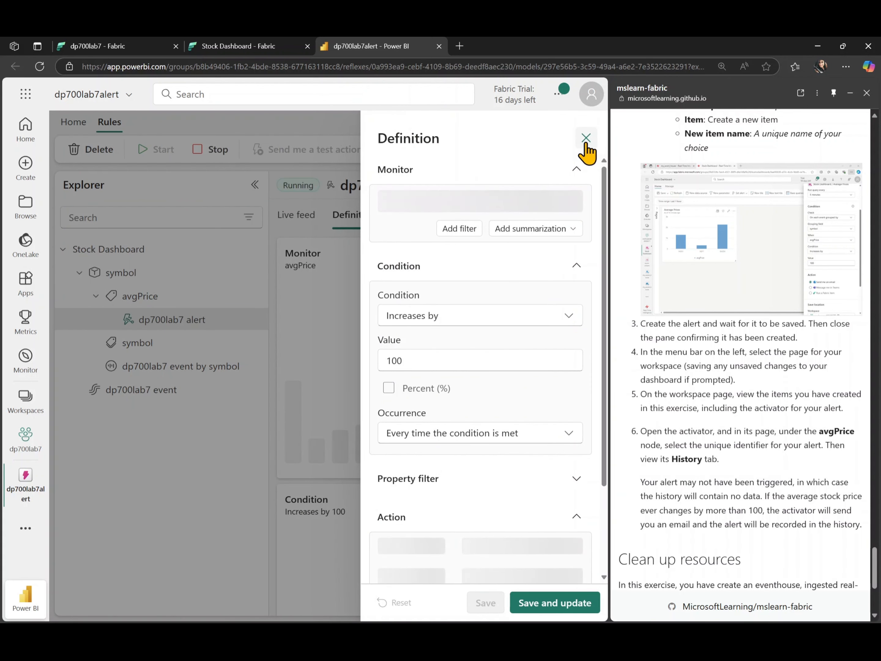
{"action": "left_click", "coordinate": [586, 138]}
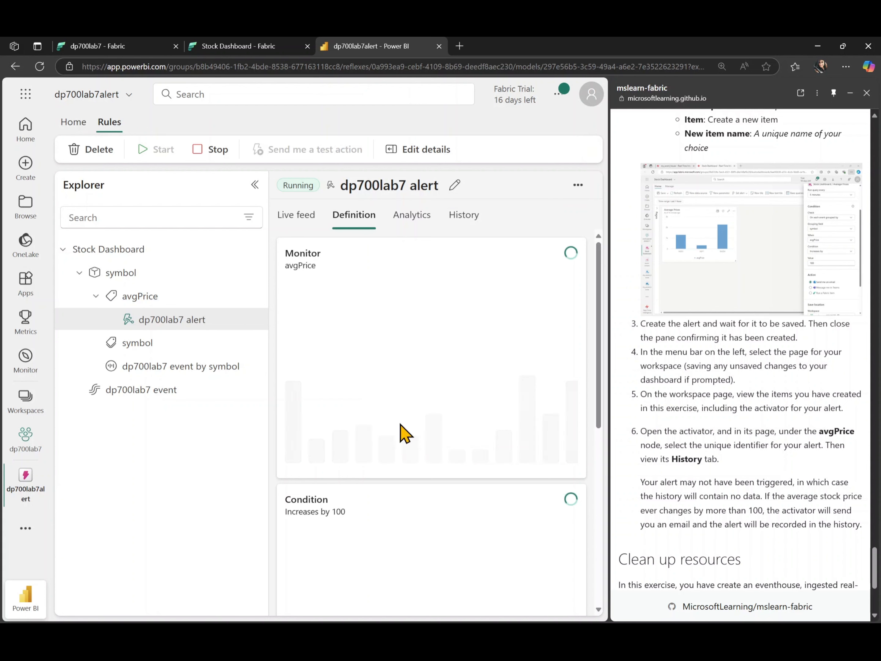
Examine the activation history of the dp700lab7 alert and check the remaining lab guide instructions.
{"action": "left_click", "coordinate": [459, 225]}
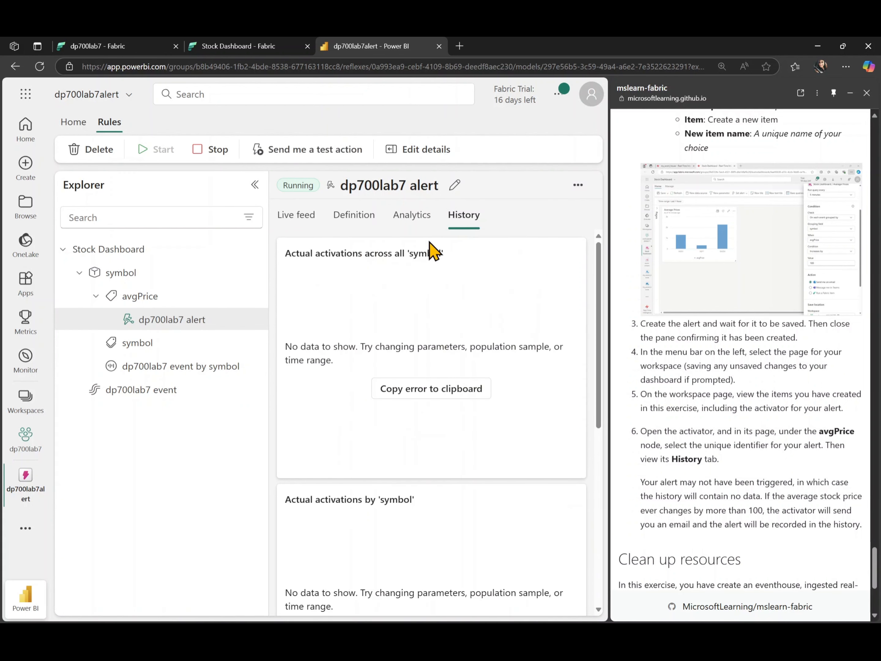
{"action": "scroll", "coordinate": [471, 498], "scroll_direction": "down", "scroll_amount": 8}
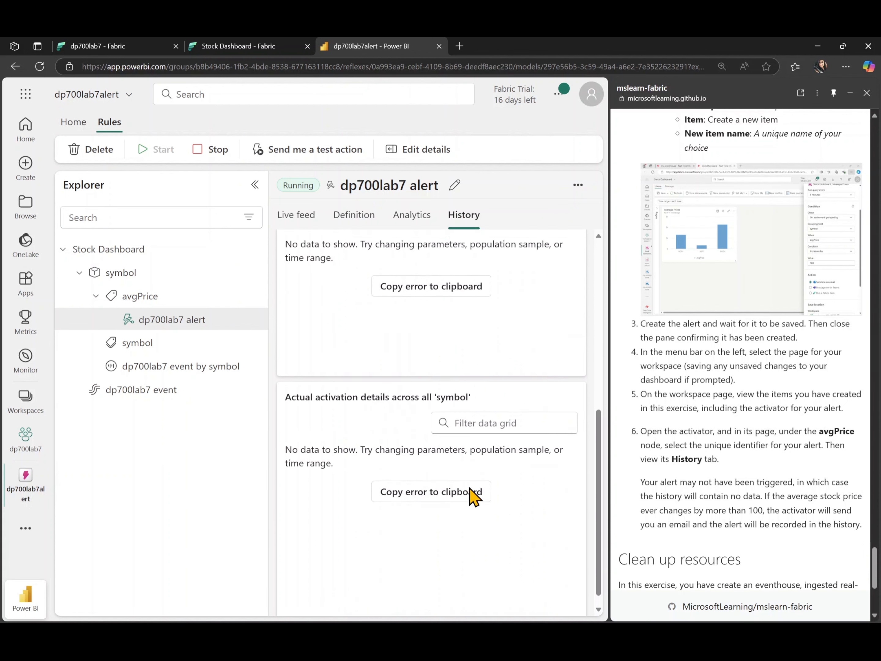
{"action": "scroll", "coordinate": [471, 499], "scroll_direction": "up", "scroll_amount": 8}
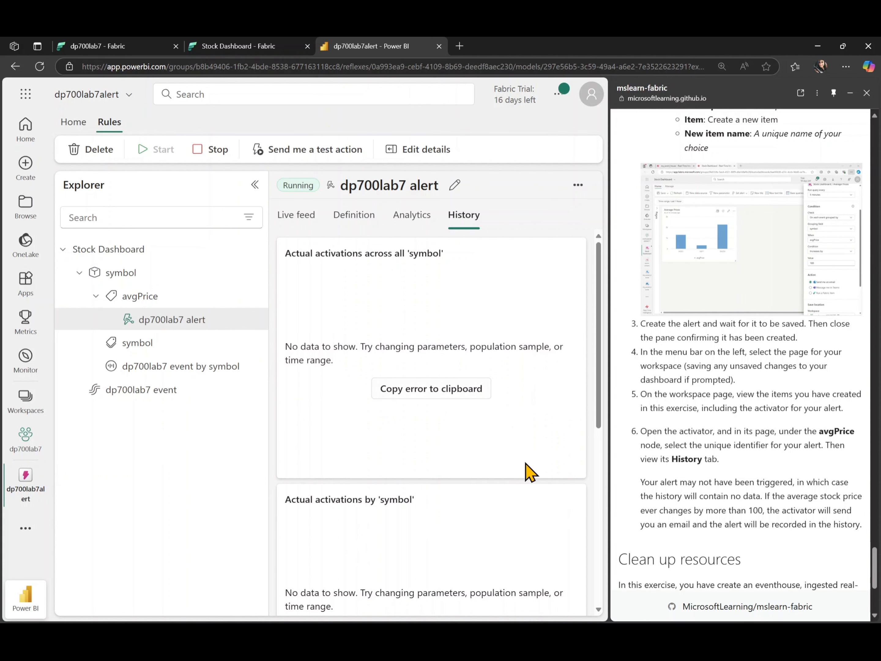
{"action": "scroll", "coordinate": [652, 508], "scroll_direction": "down", "scroll_amount": 5}
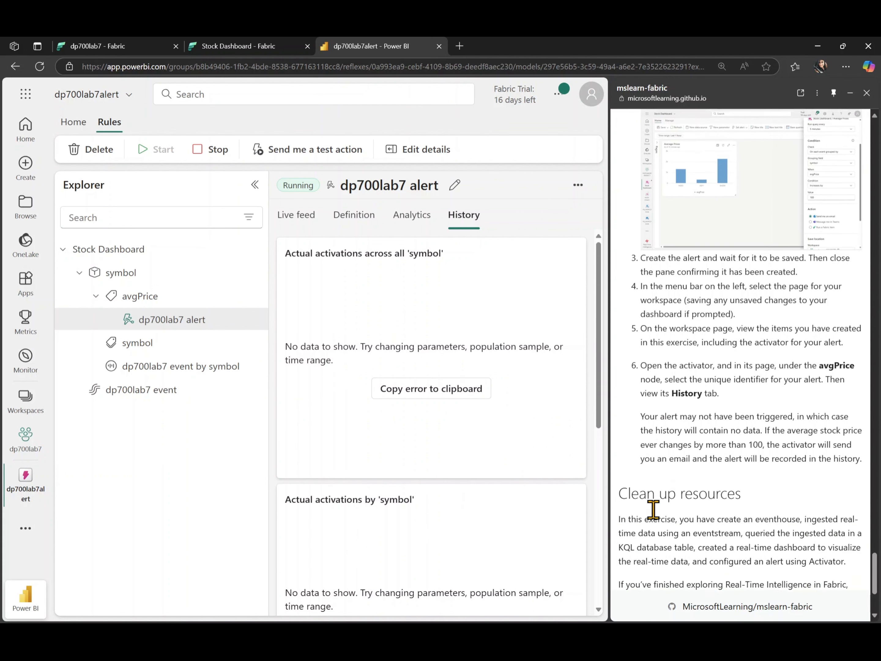